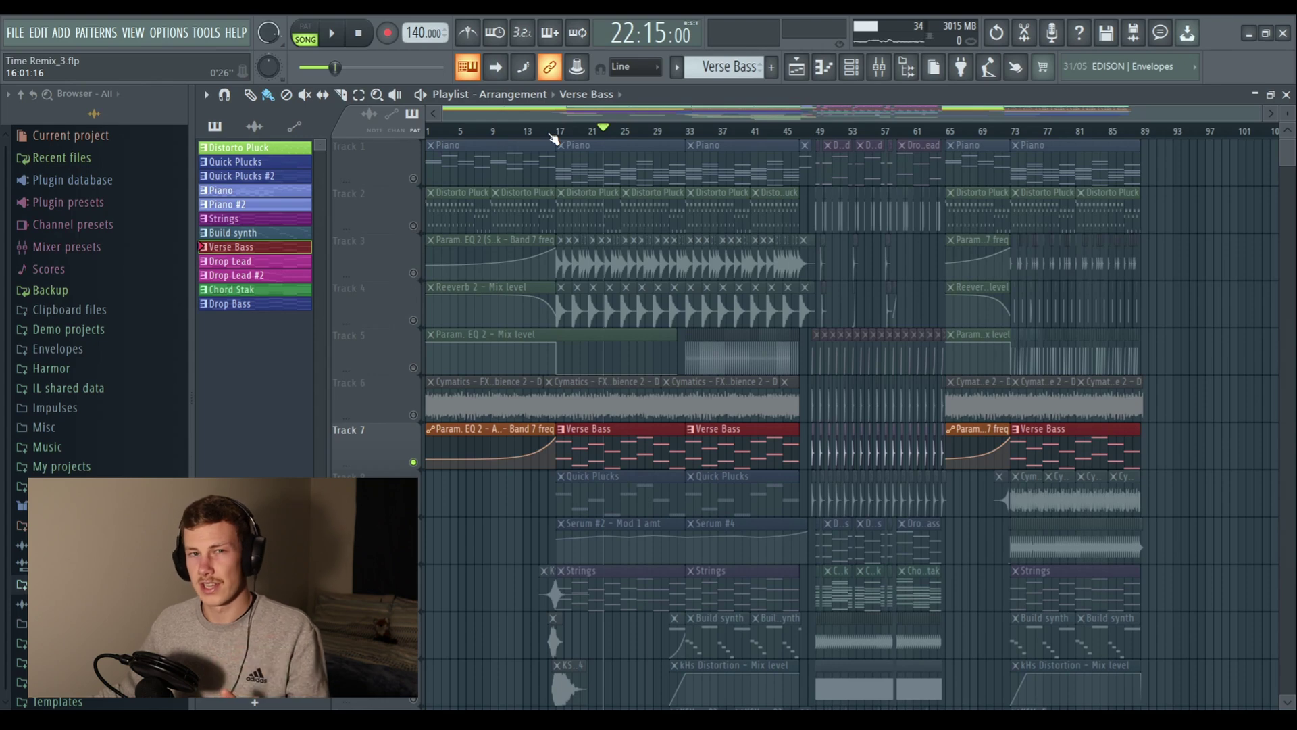
- Open the first Piano clip's notes in the piano roll, select bars 1 to 16 and play them
scroll(553, 138, "up", 1)
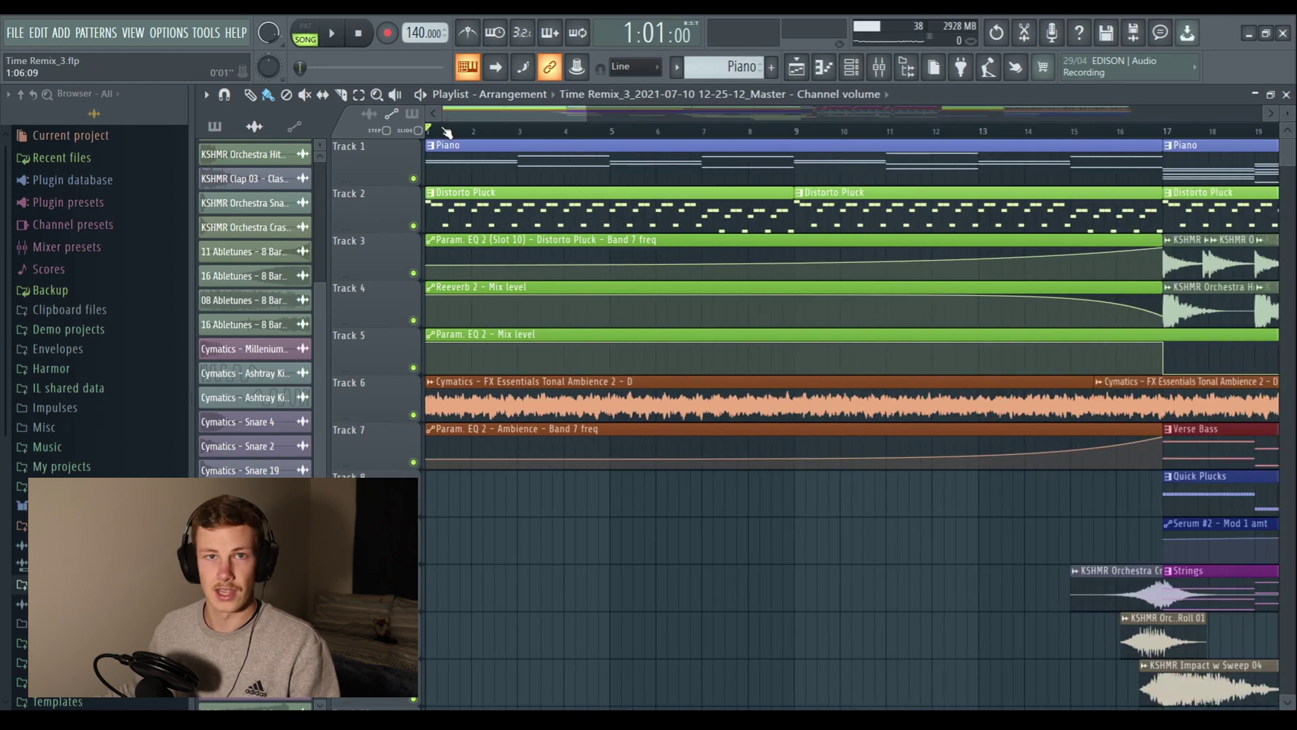
double_click(452, 143)
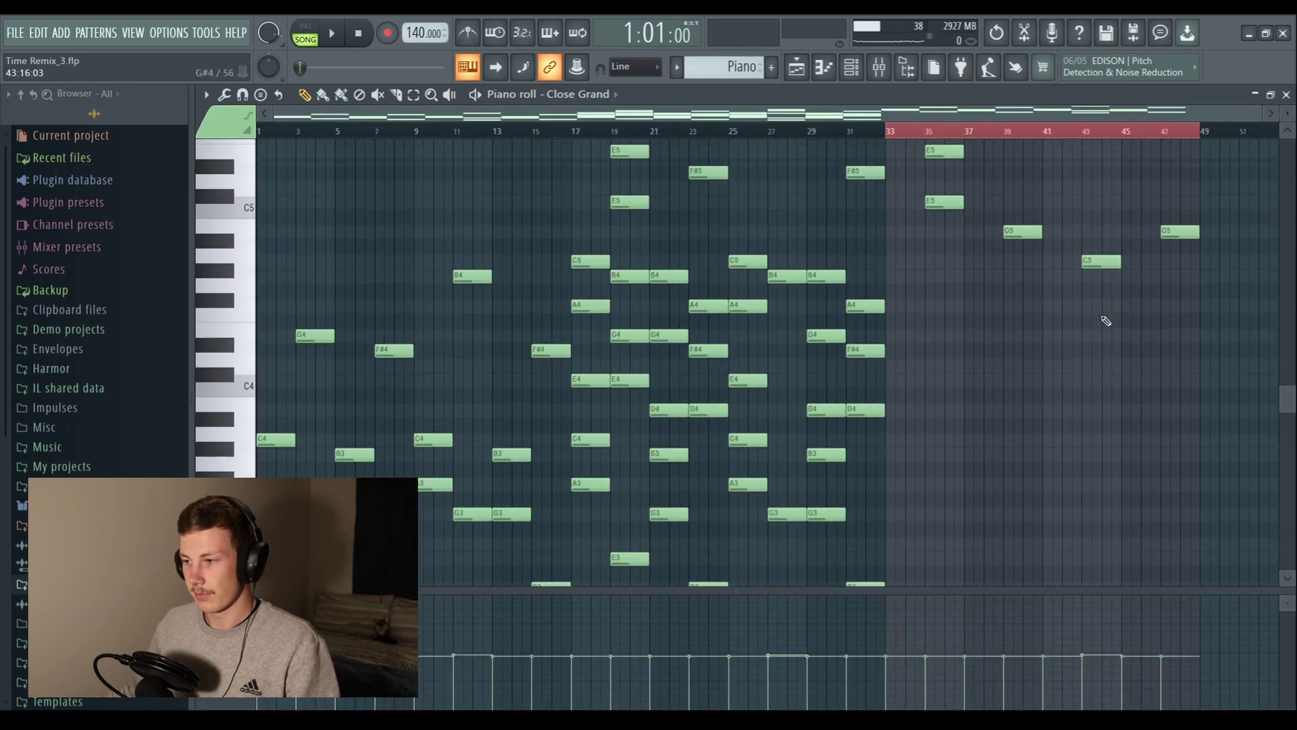
scroll(1102, 316, "down", 5)
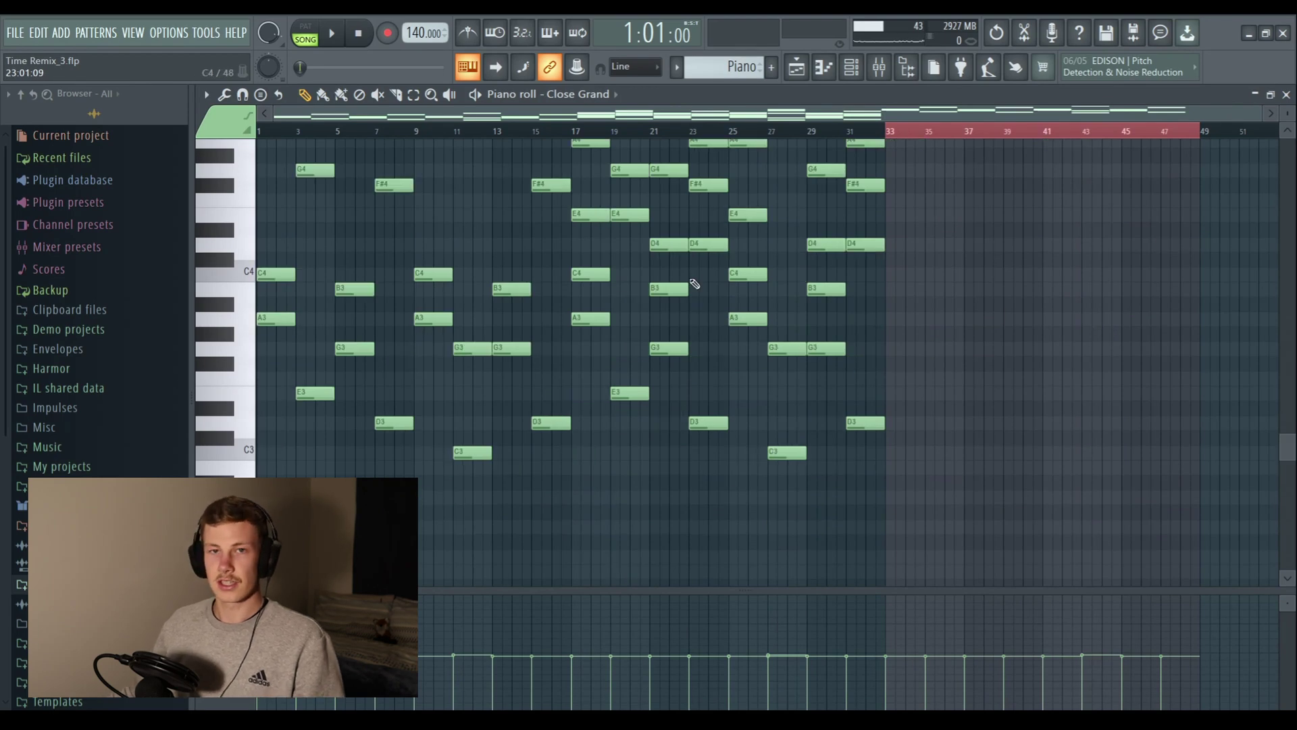
scroll(421, 334, "up", 3)
scroll(724, 290, "up", 2)
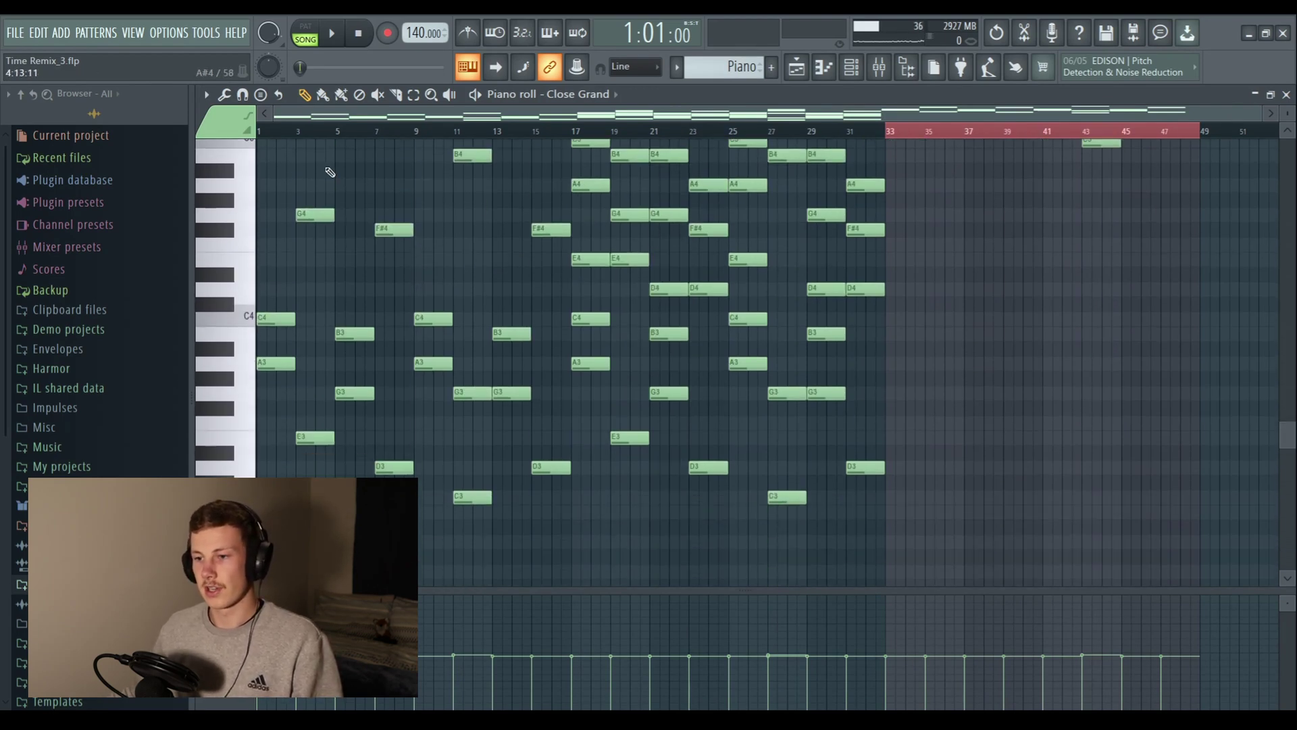
left_click_drag(271, 131, 623, 146)
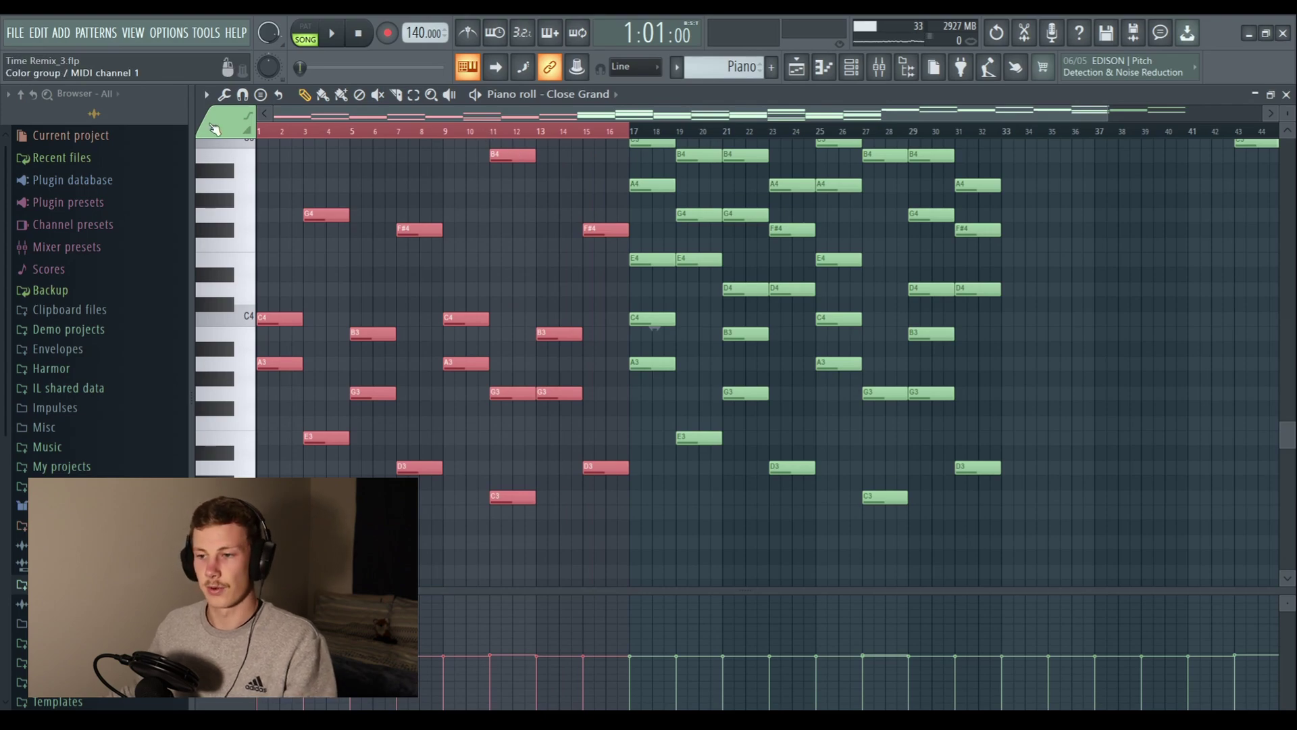
key("space")
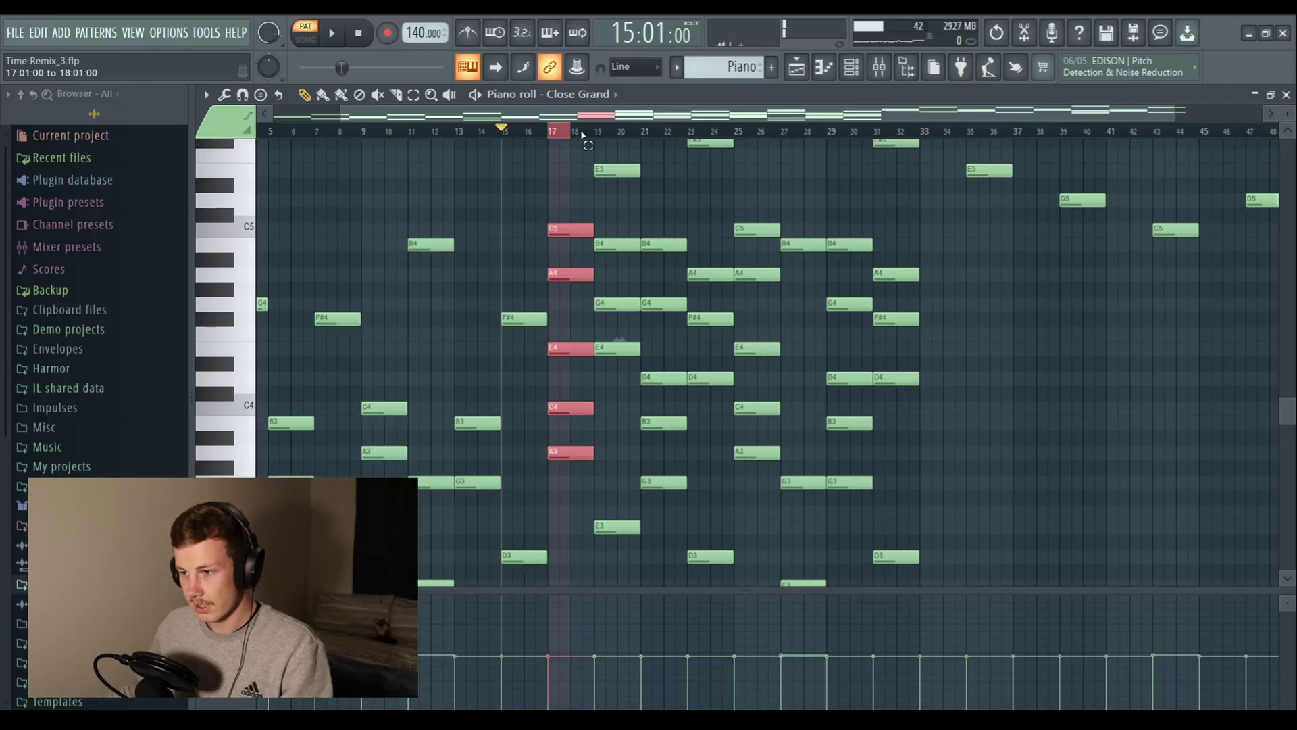
- Select bars 17 to 32 of the piano part and play them, skipping ahead from chord to chord
left_click_drag(750, 139, 904, 135)
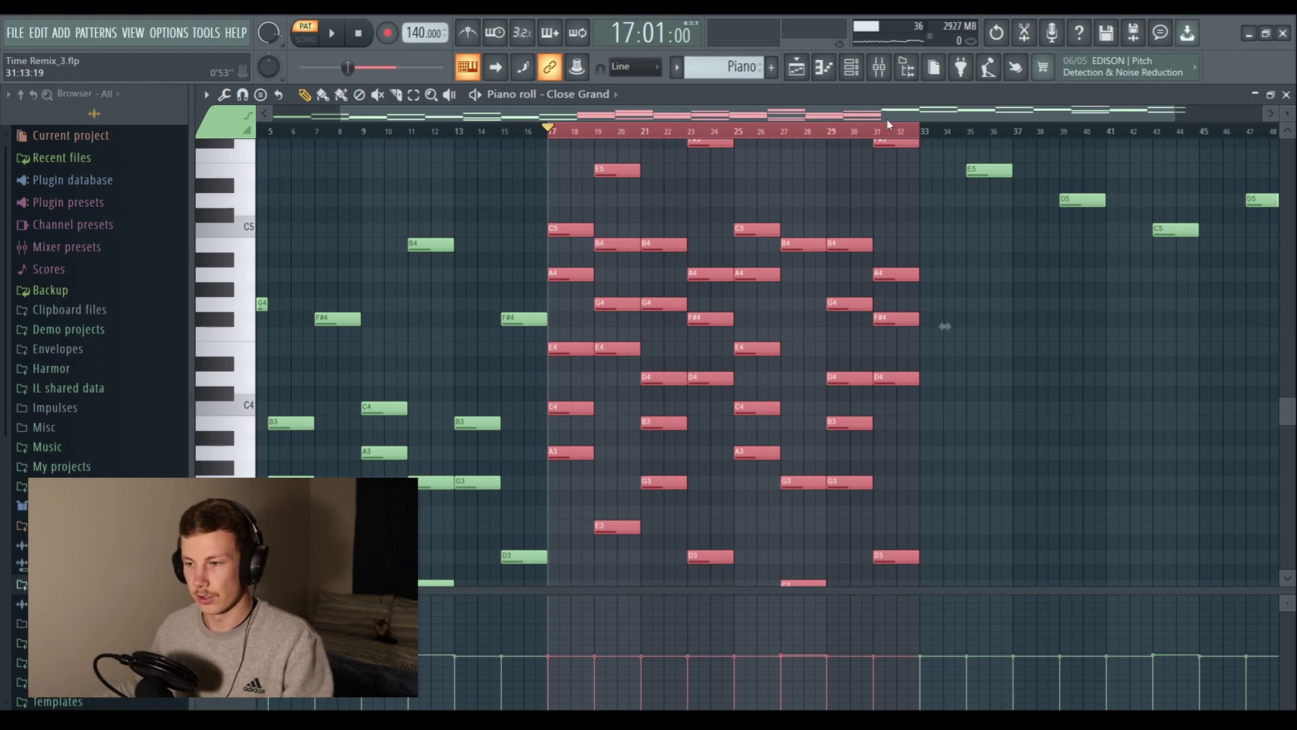
key("space")
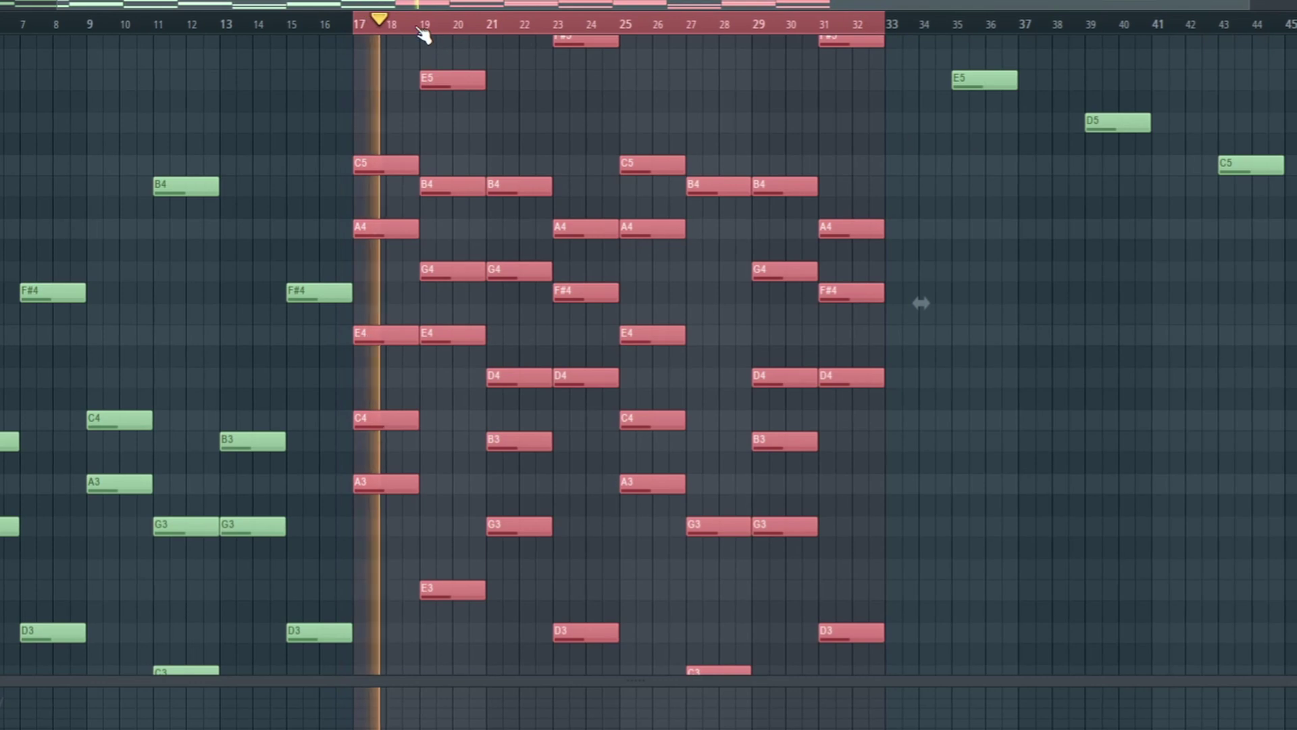
left_click(596, 134)
left_click(498, 27)
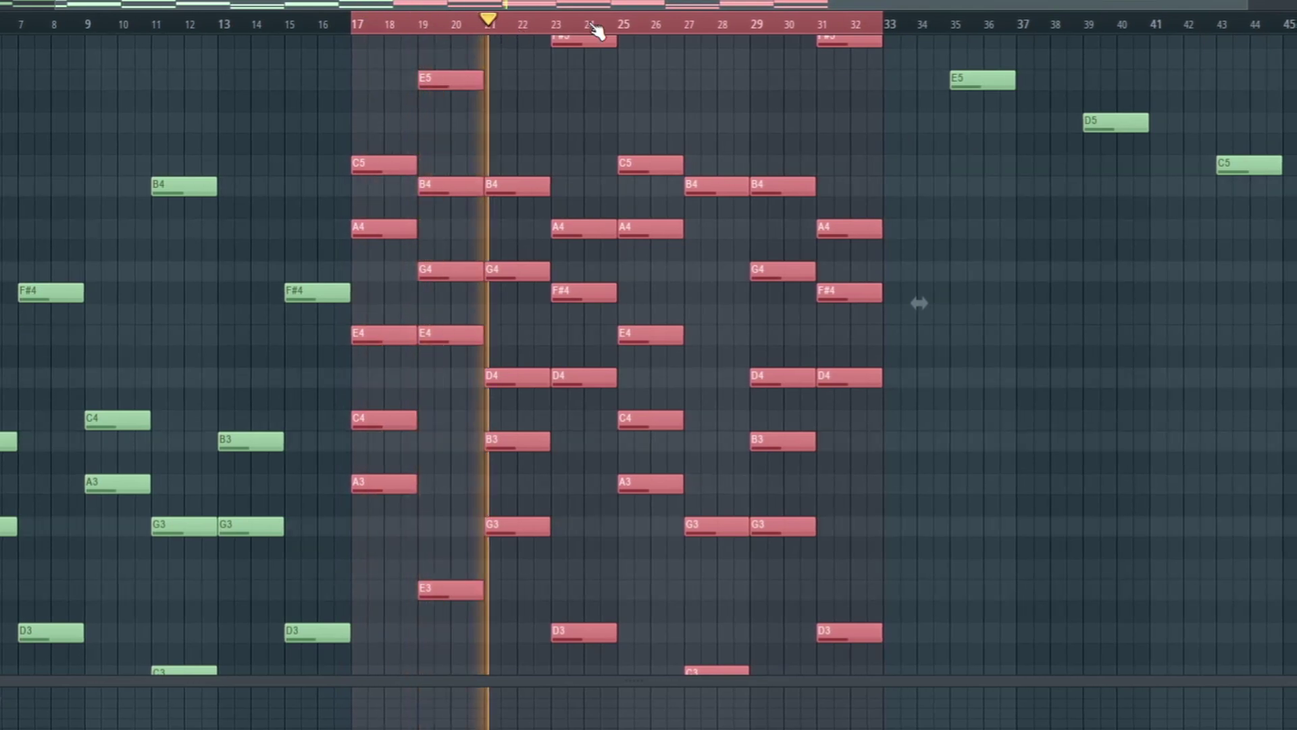
left_click(562, 29)
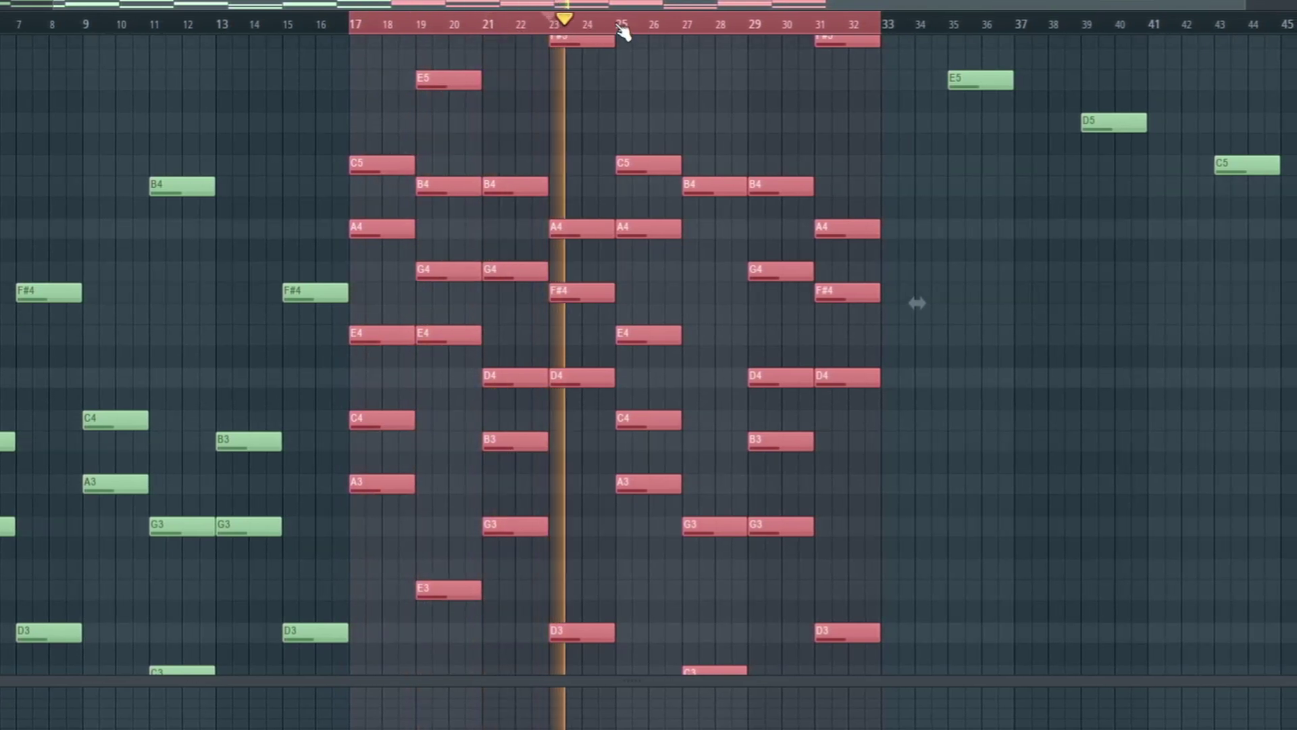
left_click(686, 31)
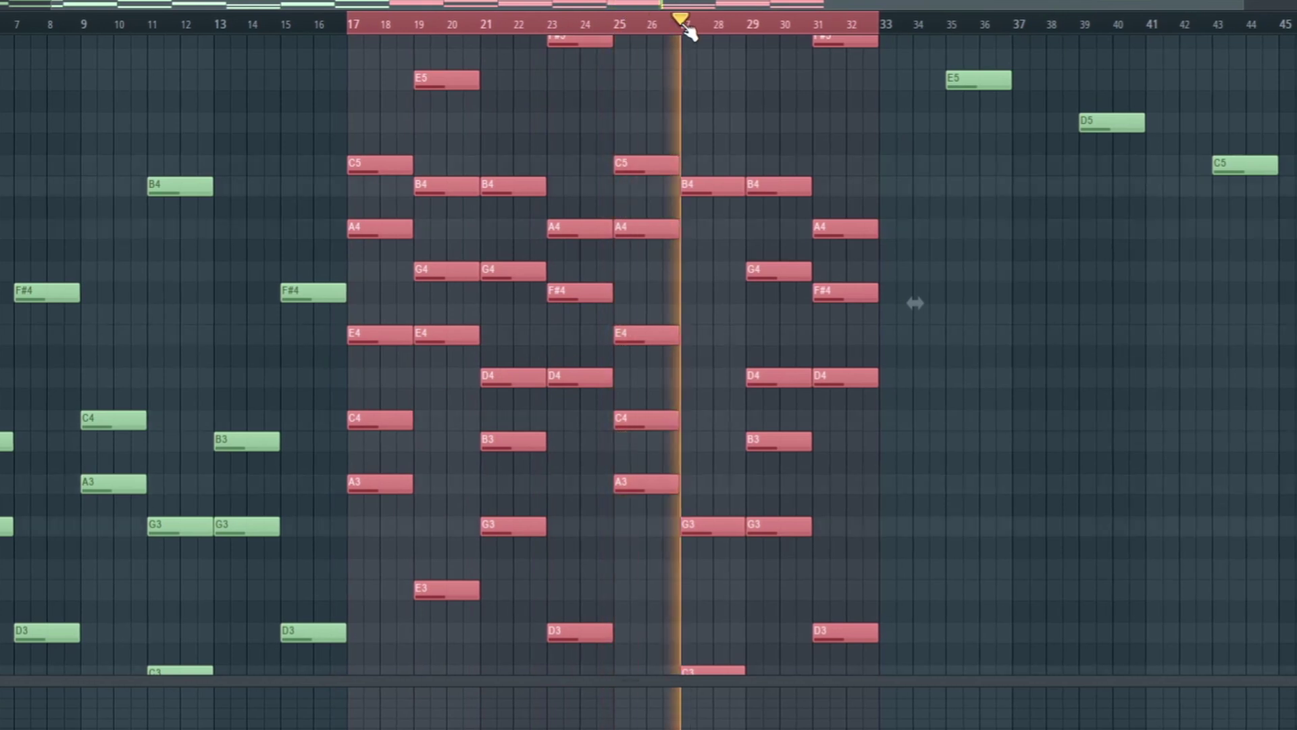
left_click(763, 31)
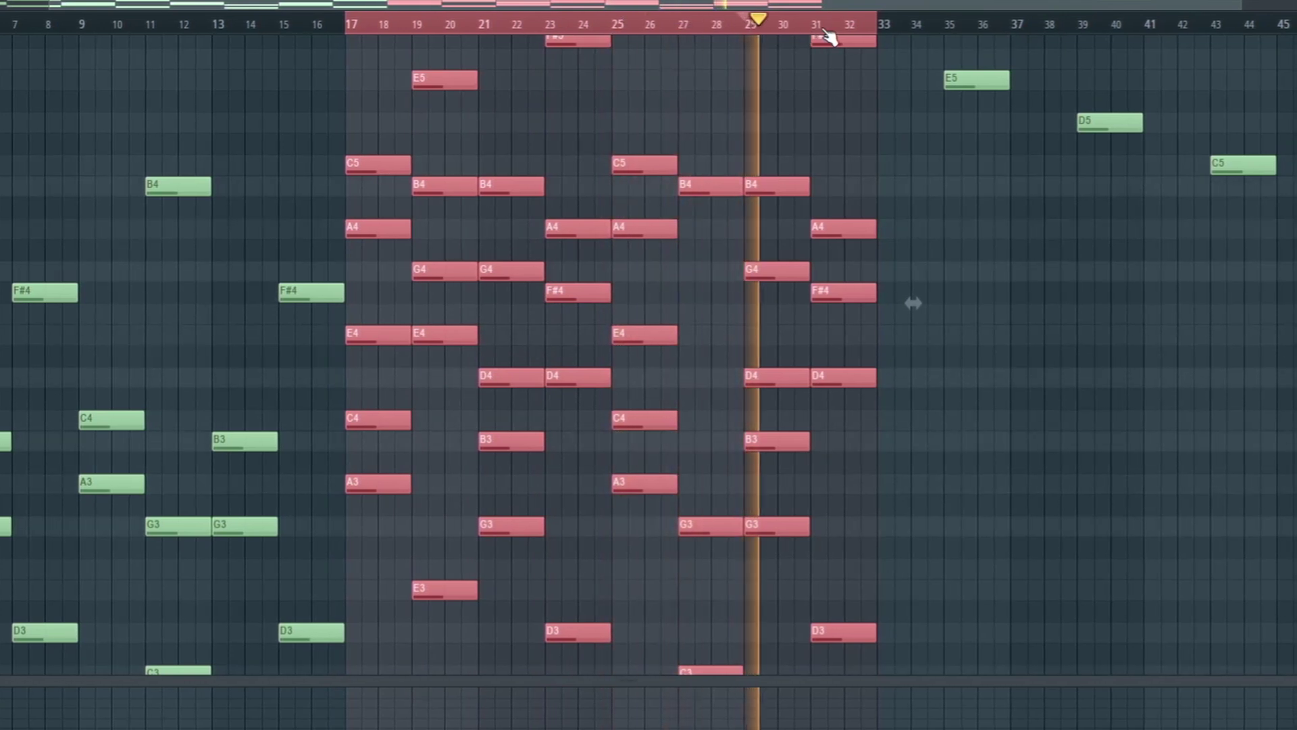
left_click(816, 31)
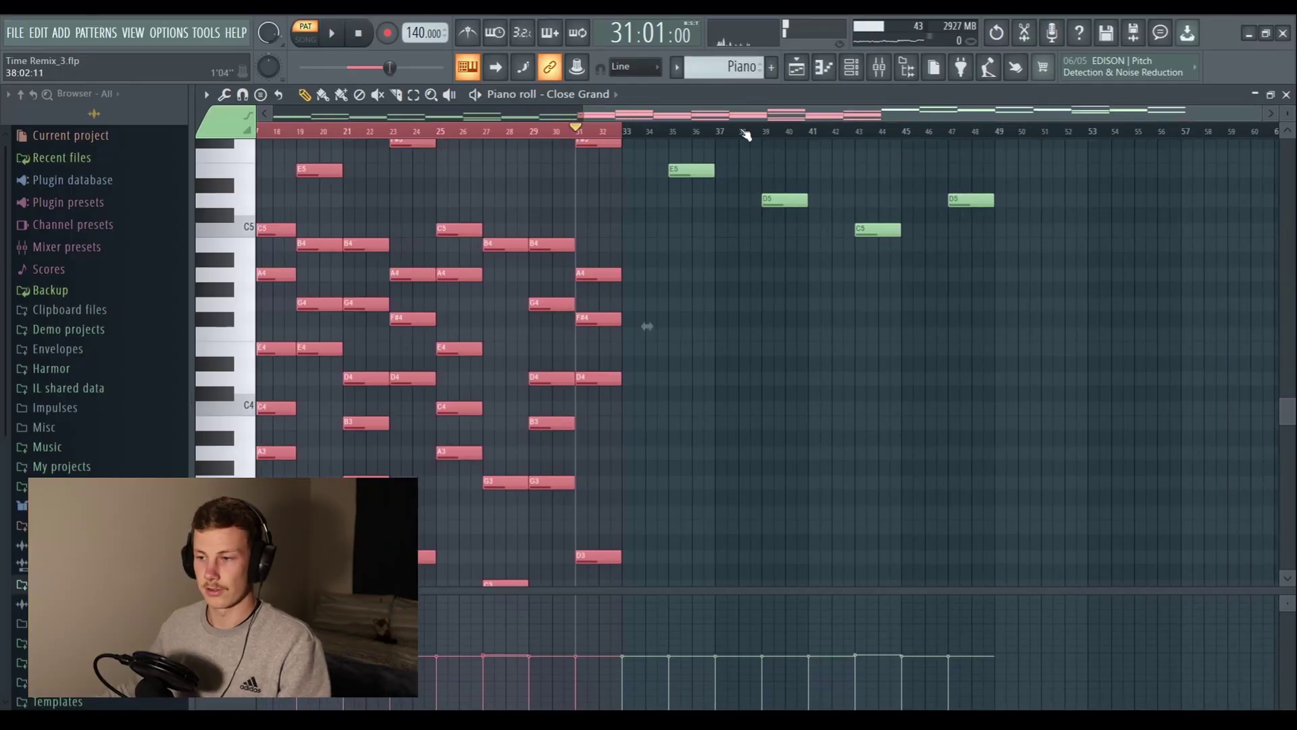
- Select the high piano notes in bars 33 to 48 and play them, skipping ahead from chord to chord
scroll(1072, 211, "up", 5)
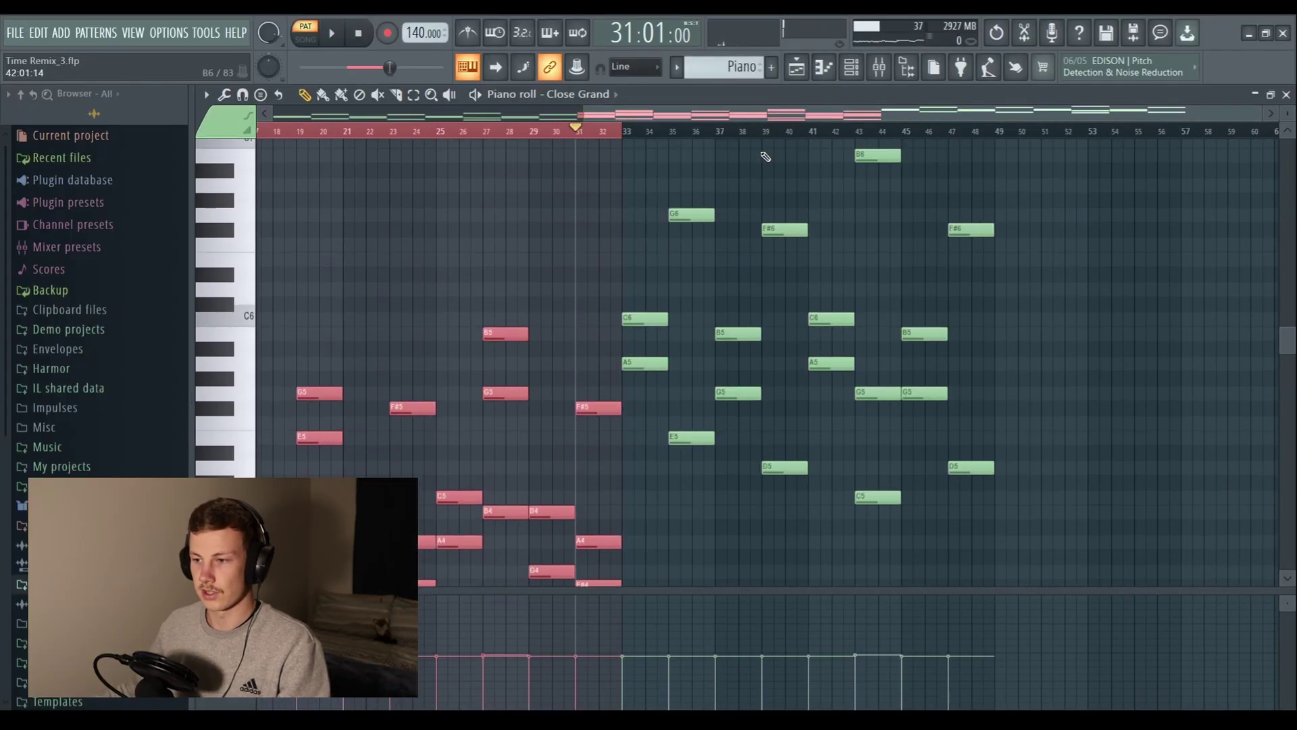
left_click_drag(622, 132, 1029, 142)
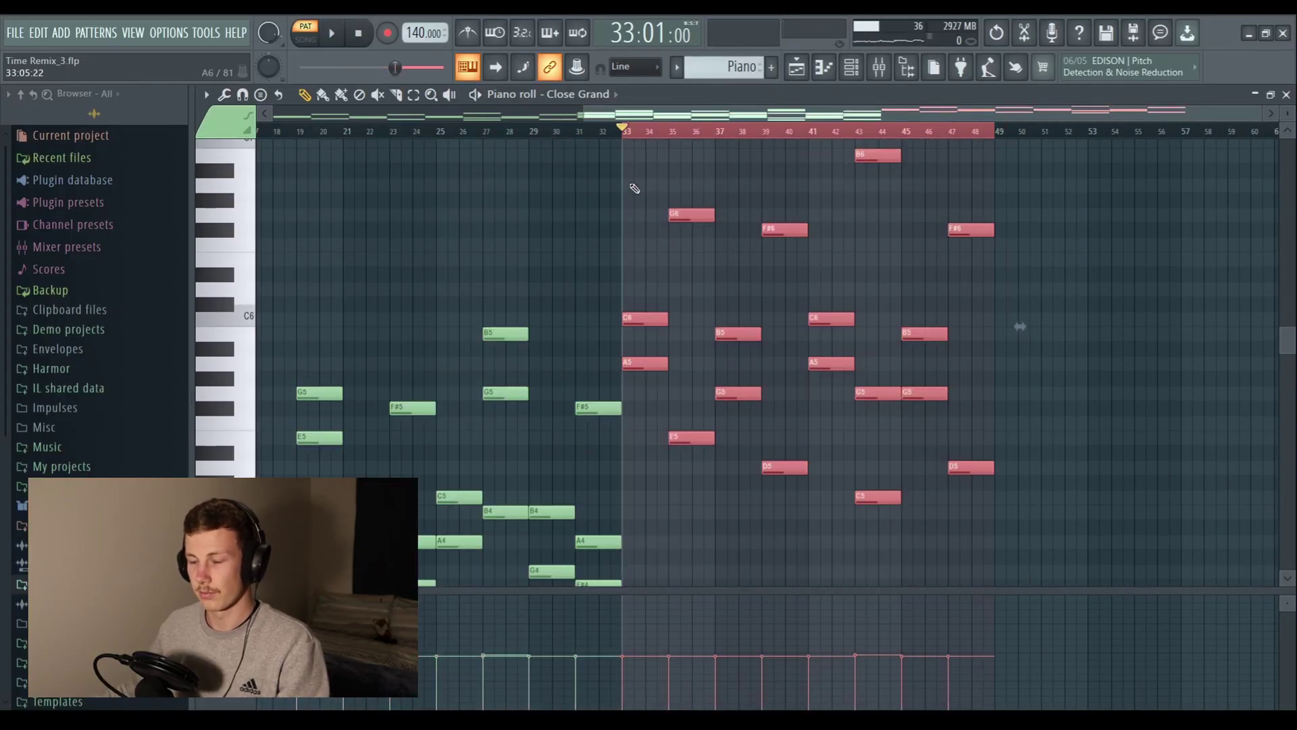
key("space")
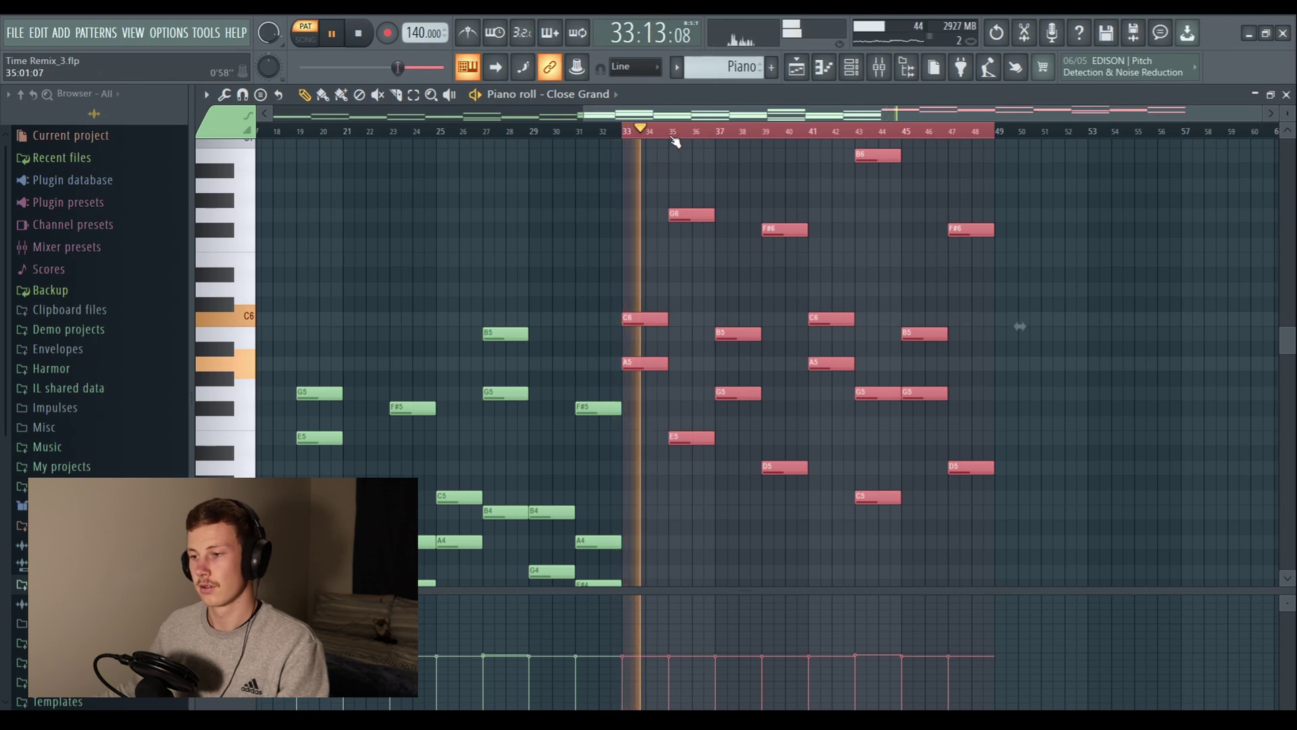
left_click(687, 135)
left_click(718, 134)
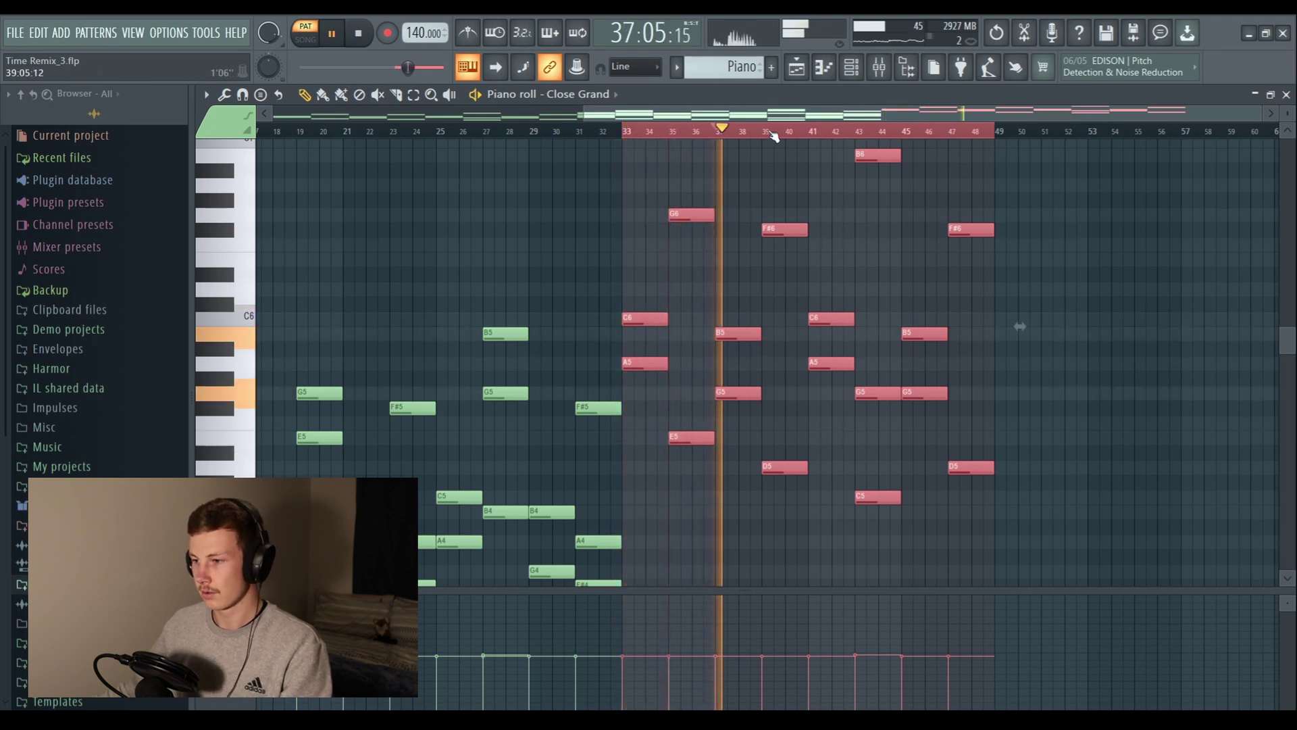
left_click(763, 134)
left_click(806, 132)
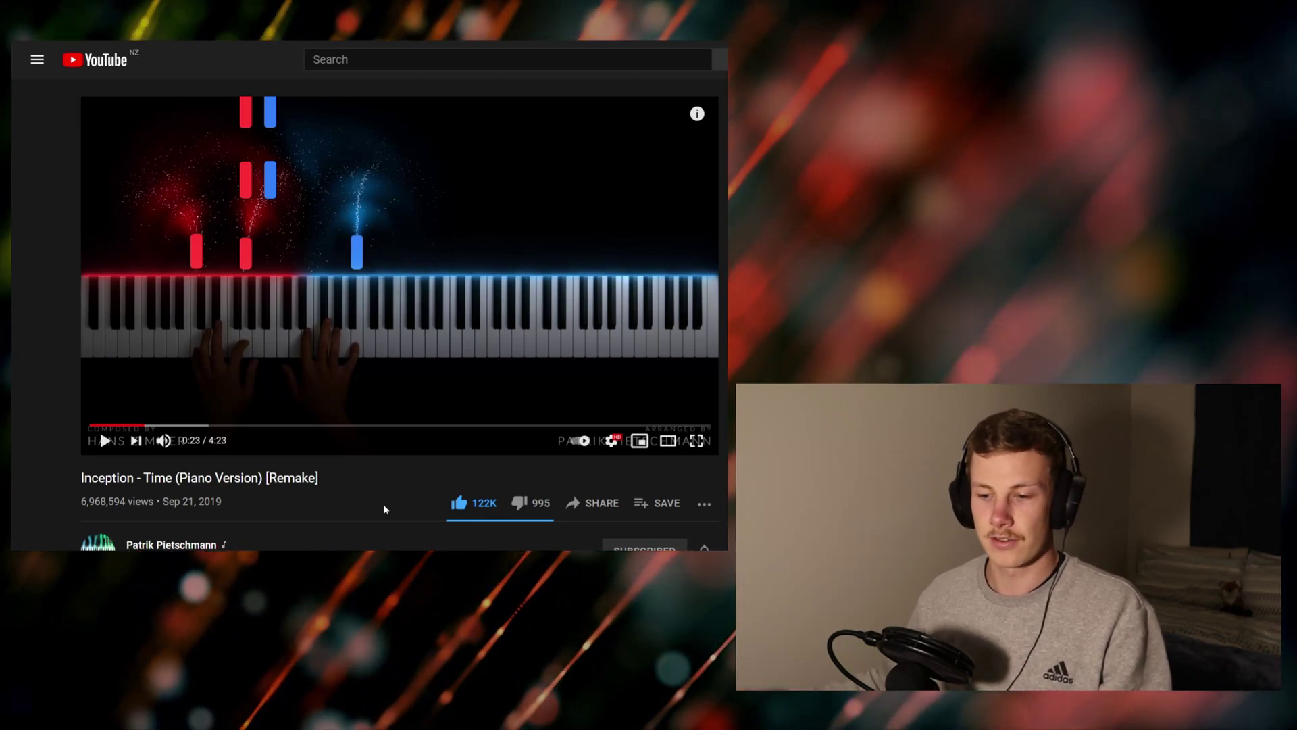
- Look over the YouTube page of the video "Inception - Time (Piano Version) [Remake]" and its description
scroll(326, 484, "down", 1)
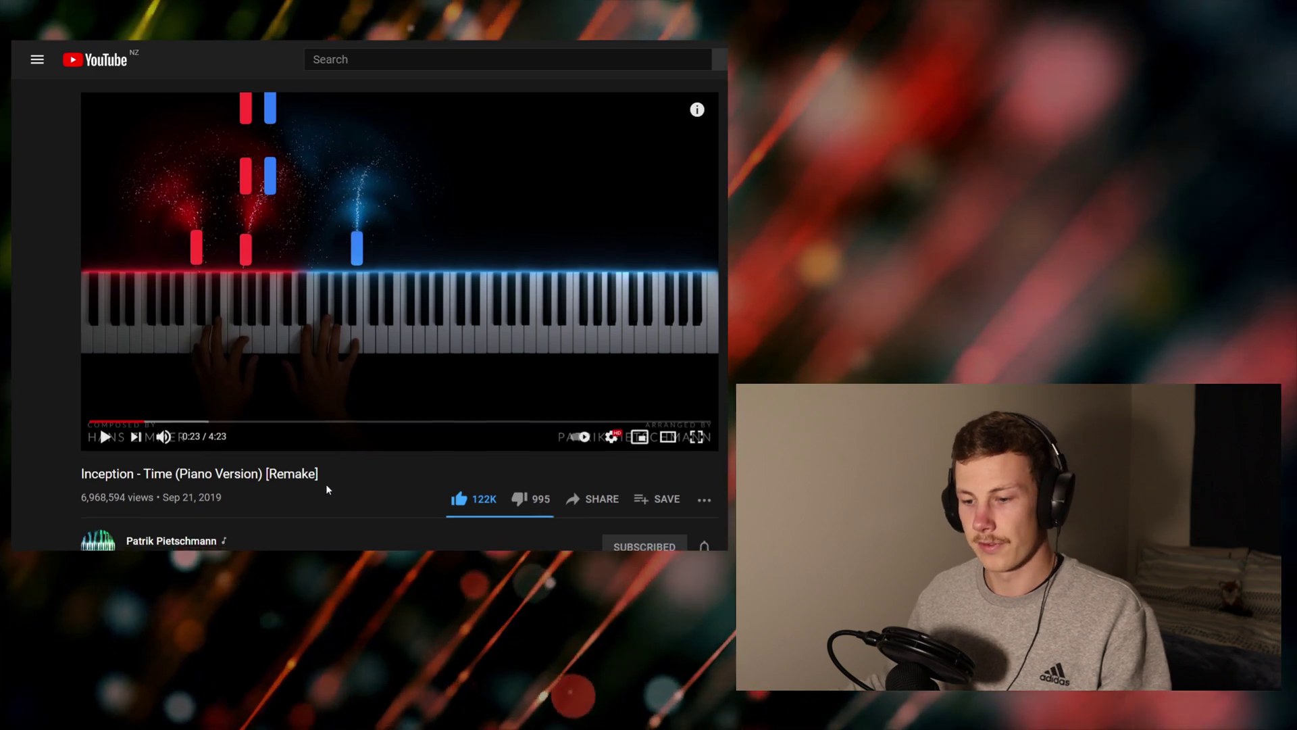
scroll(325, 482, "up", 1)
scroll(322, 479, "down", 2)
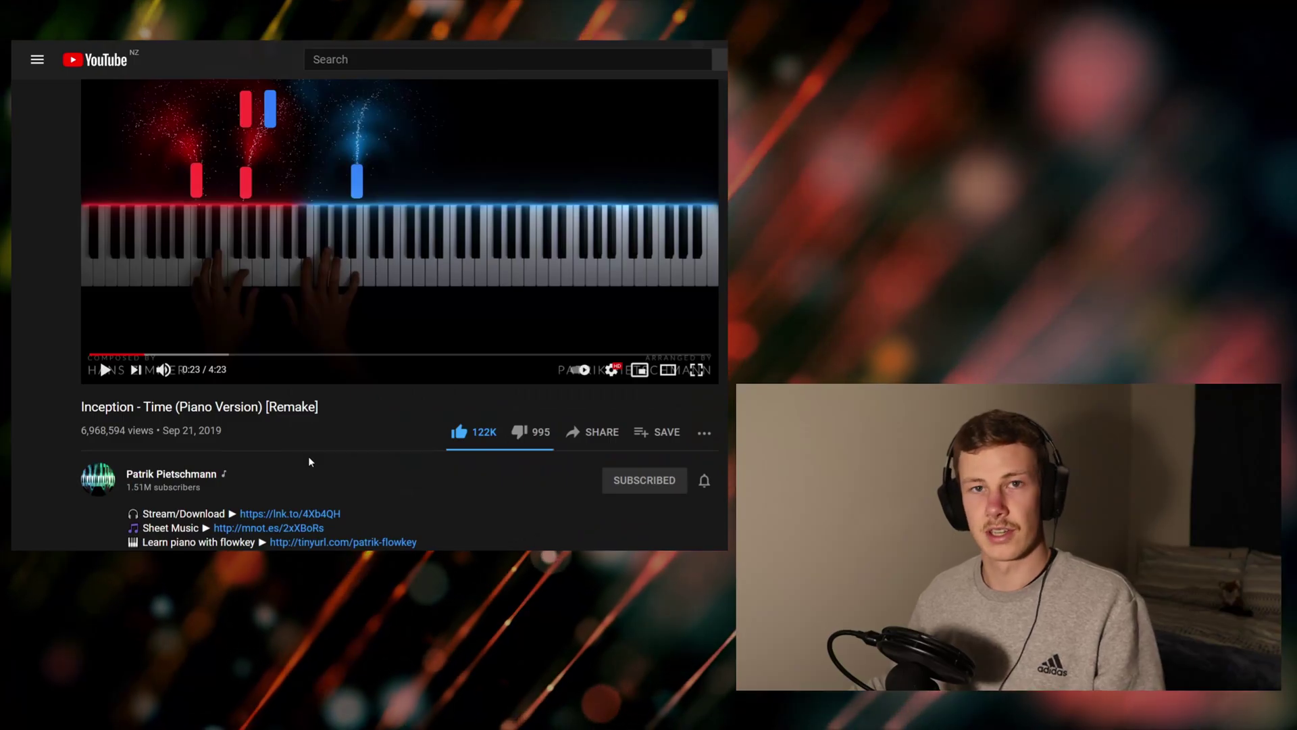
scroll(310, 462, "up", 1)
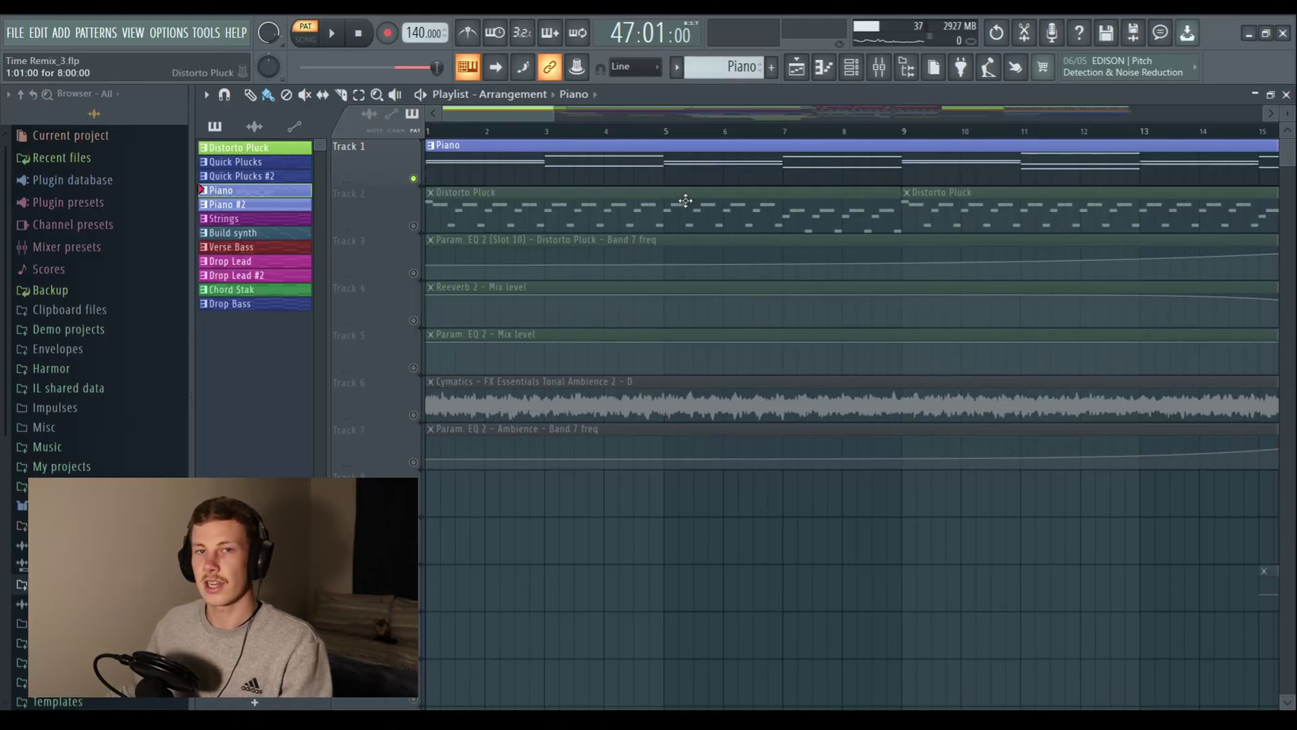
- Return to the FL Studio playlist and listen to the soloed Piano track from about bar 3
scroll(525, 135, "down", 5)
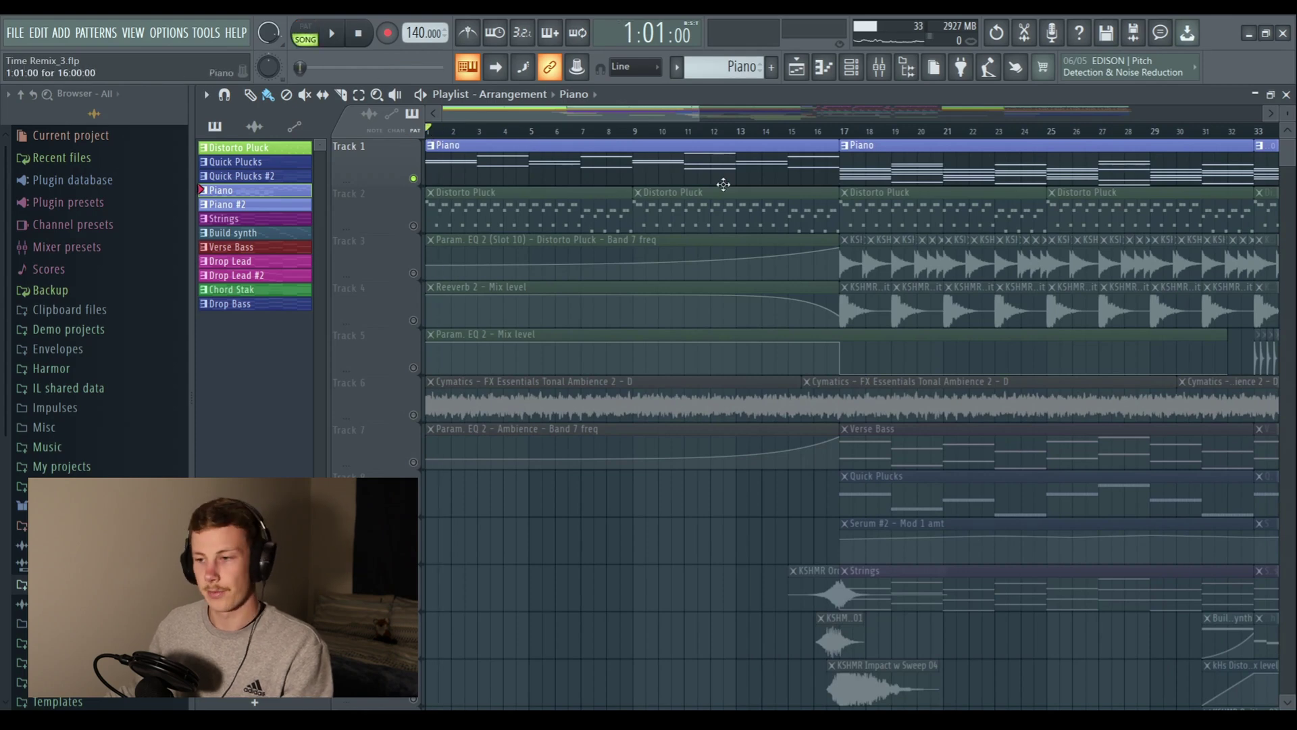
left_click(477, 131)
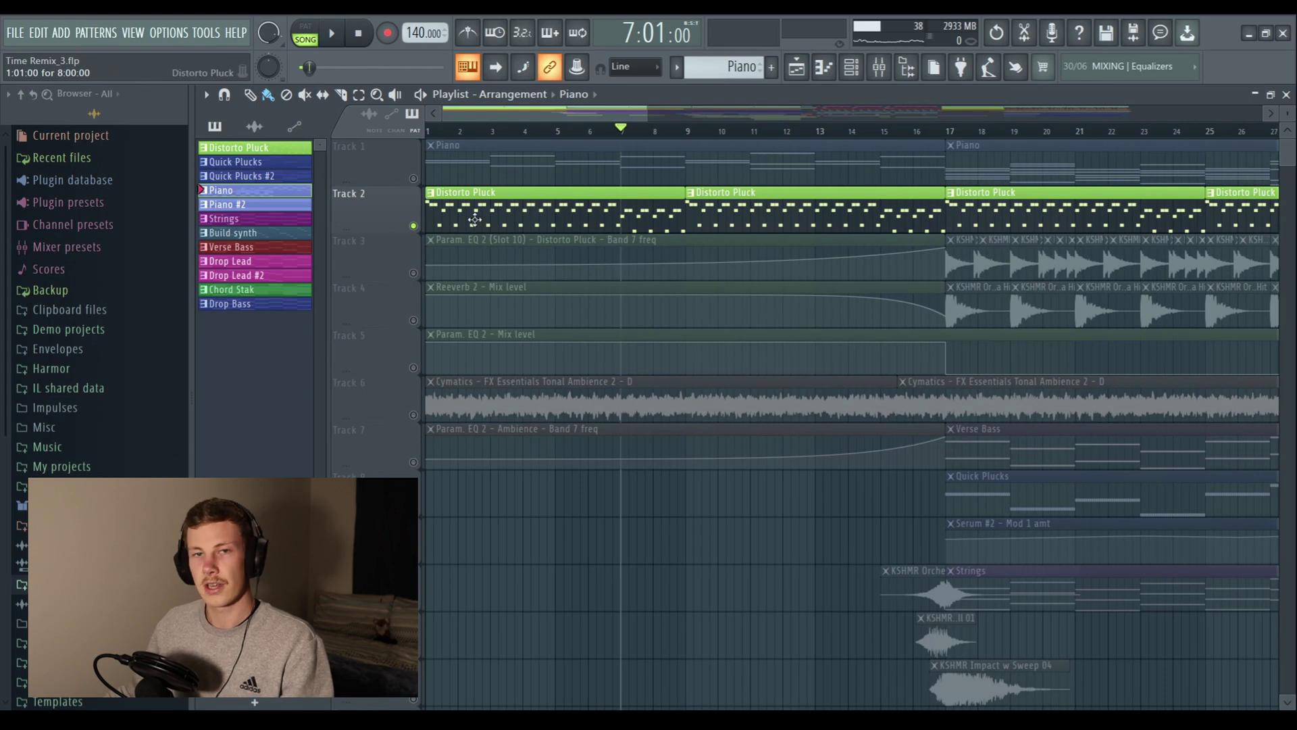
- Inspect the oscillator and effects settings of the Distorto Pluck's Serum instrument, then close it
scroll(440, 130, "up", 3)
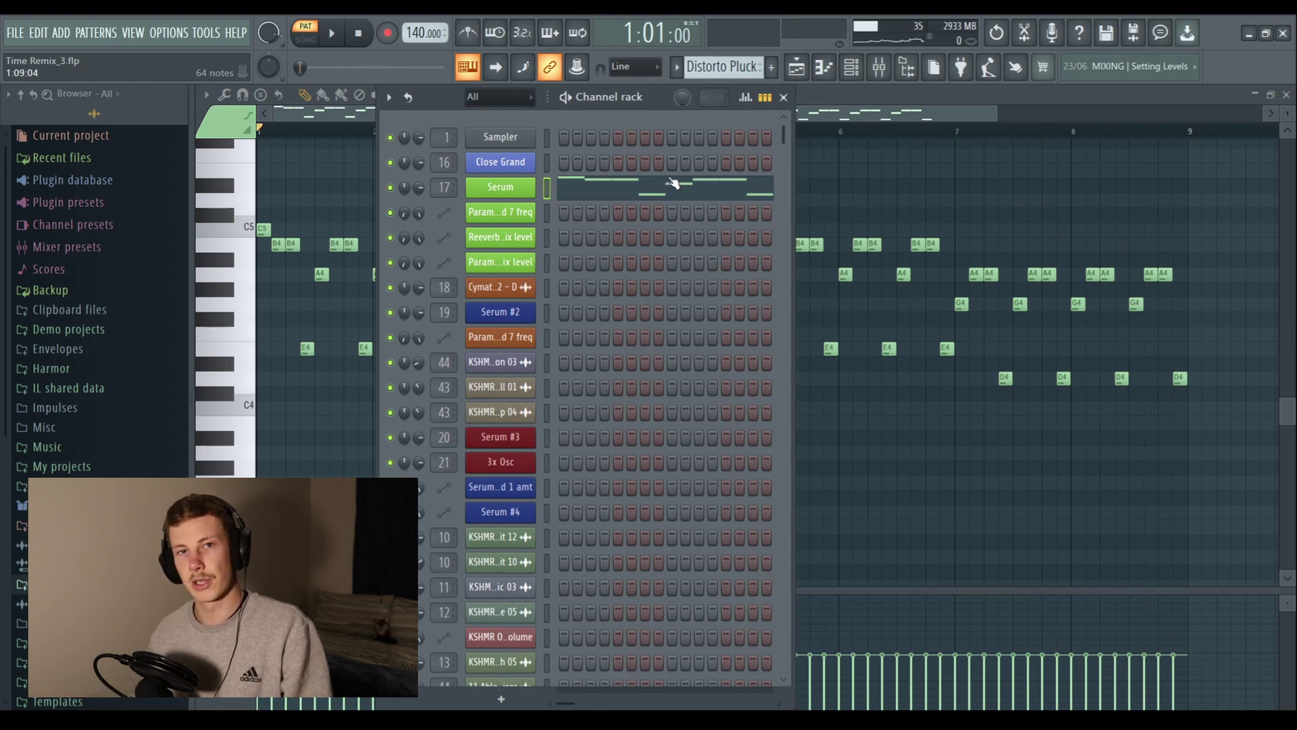
left_click(513, 190)
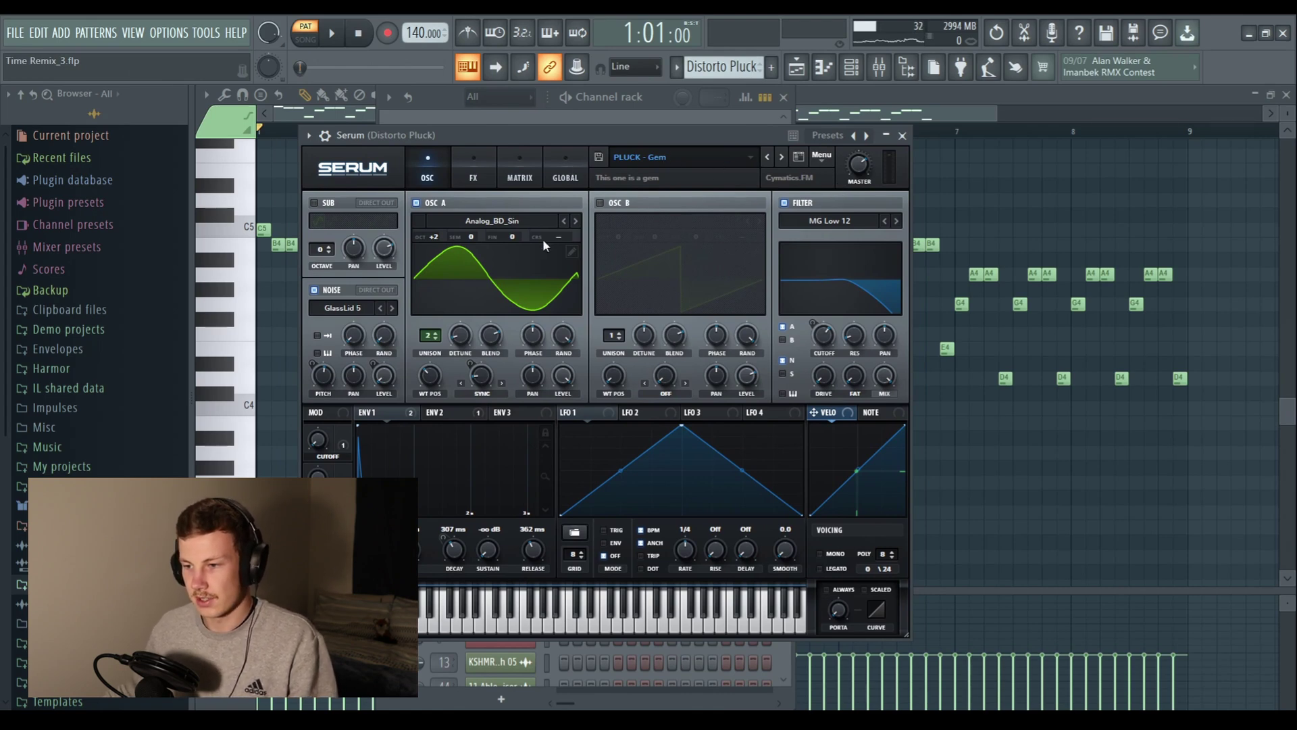
left_click(472, 179)
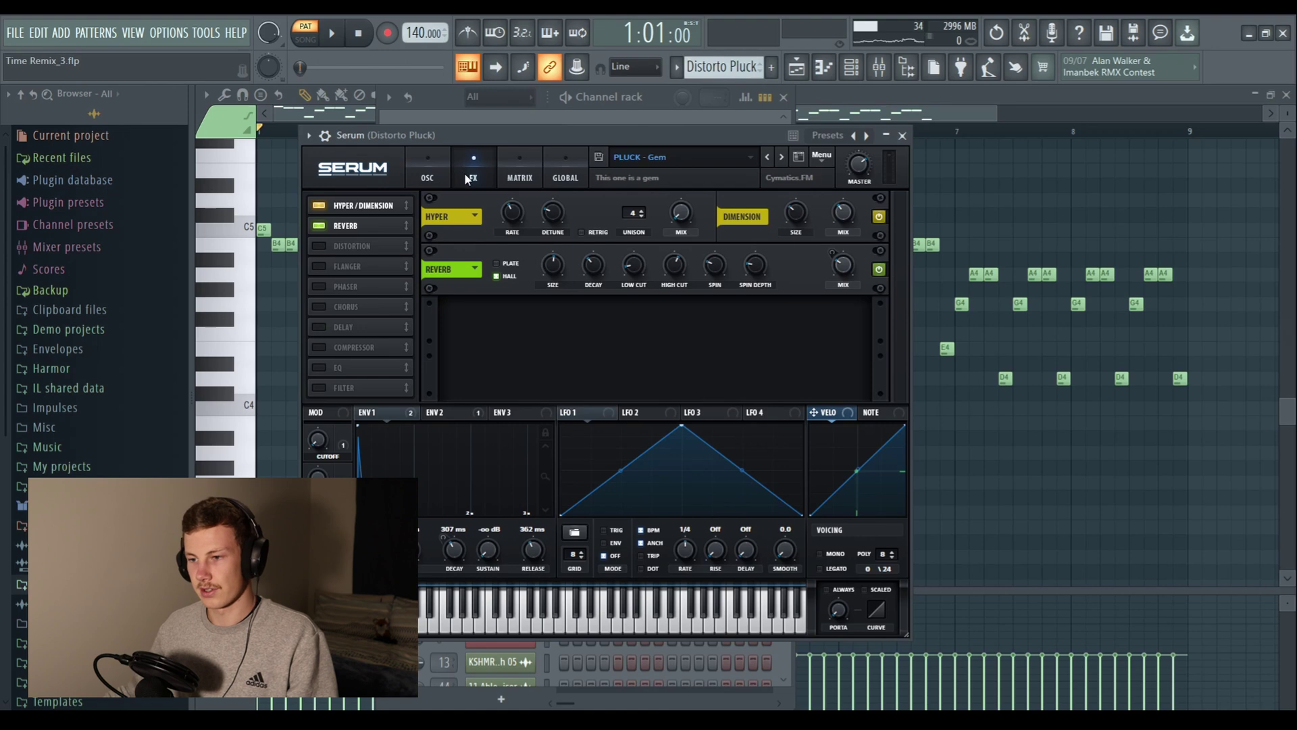
left_click(428, 177)
left_click(903, 136)
- Show the mixer and review the first Fruity parametric EQ 2 and the kHs Distortion on the Distorto Pluck insert
left_click(879, 66)
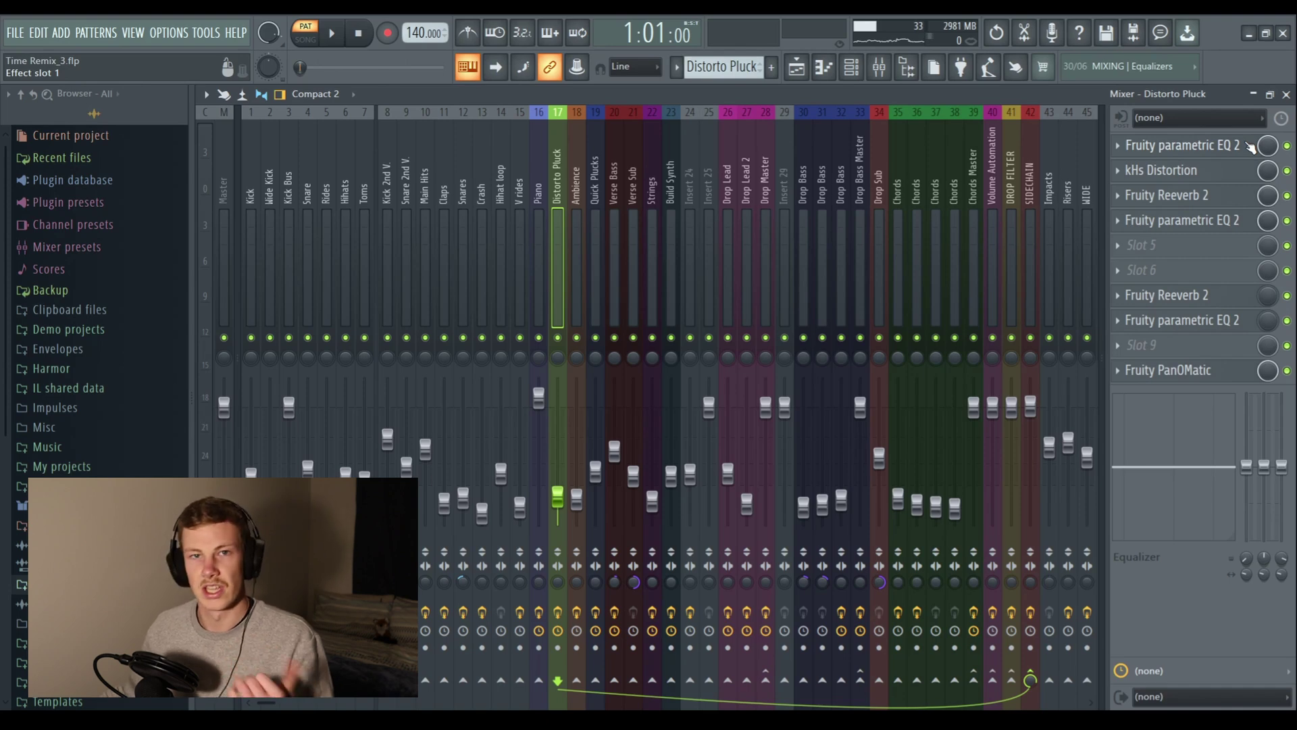
left_click(1251, 148)
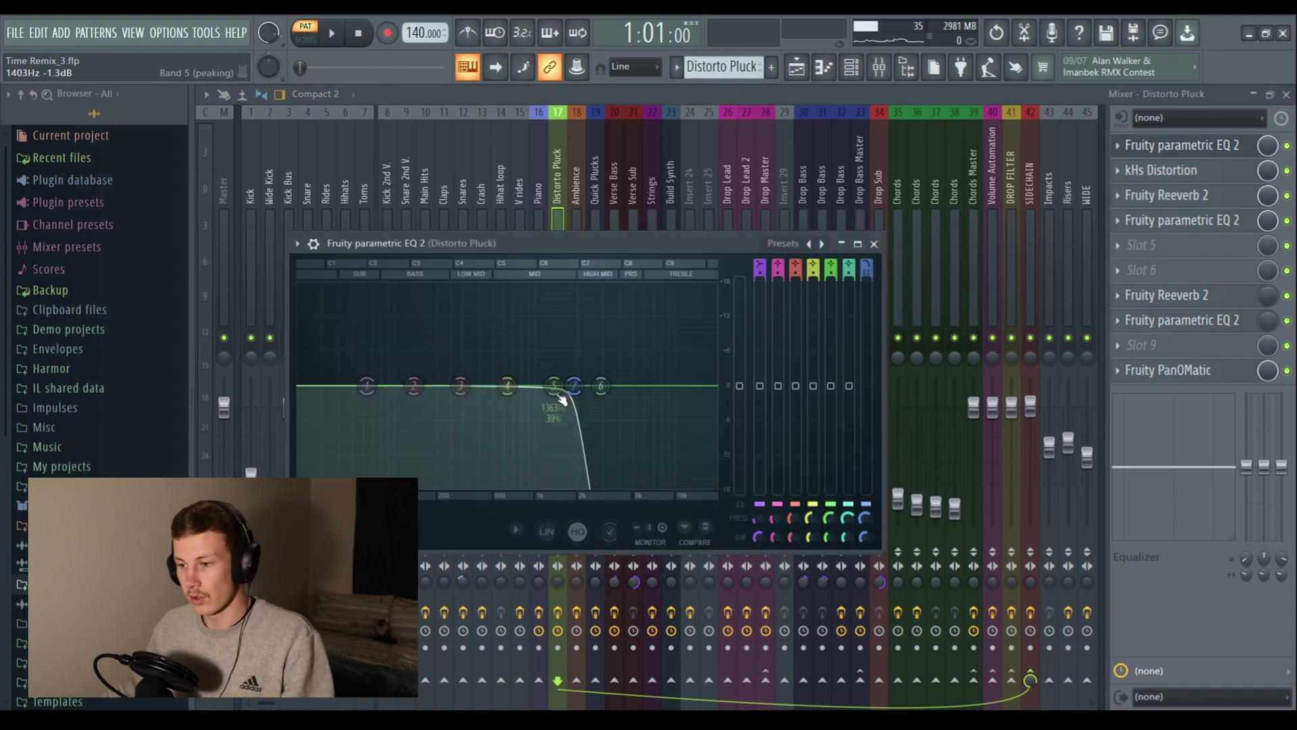
left_click(878, 247)
left_click(1181, 173)
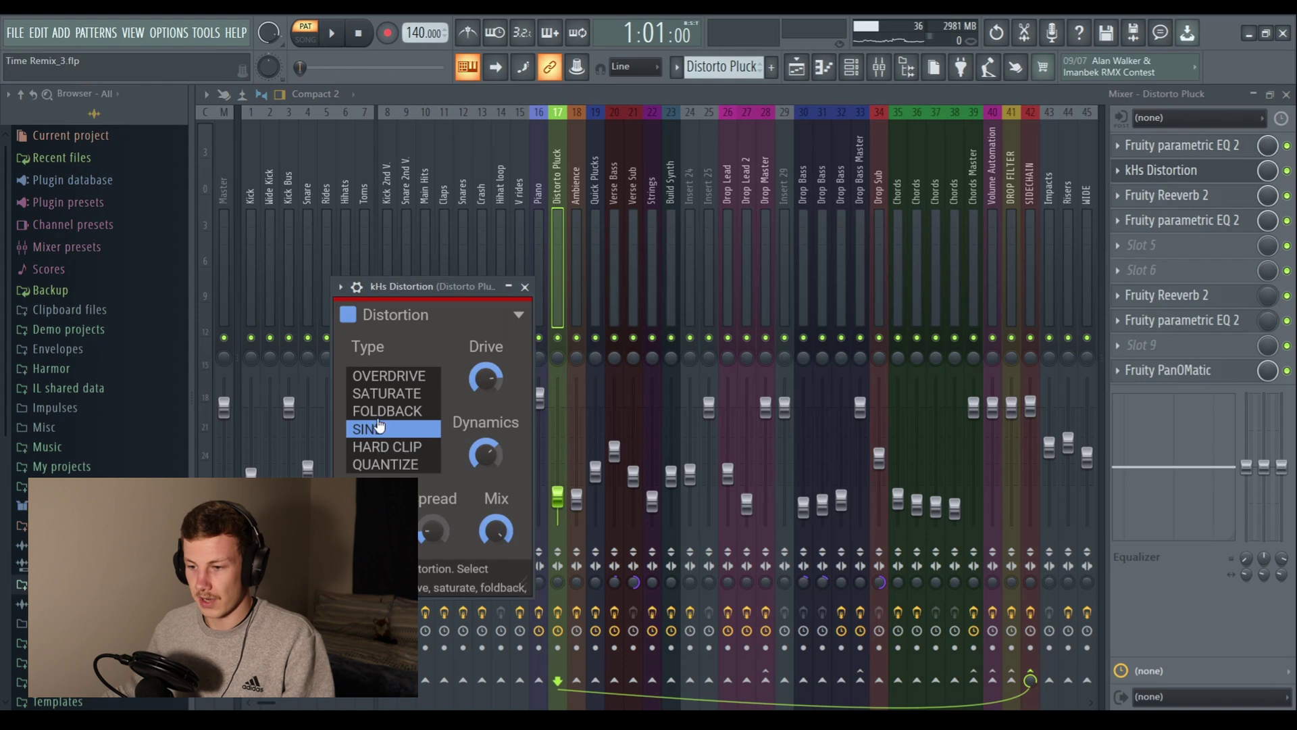
left_click_drag(432, 285, 459, 232)
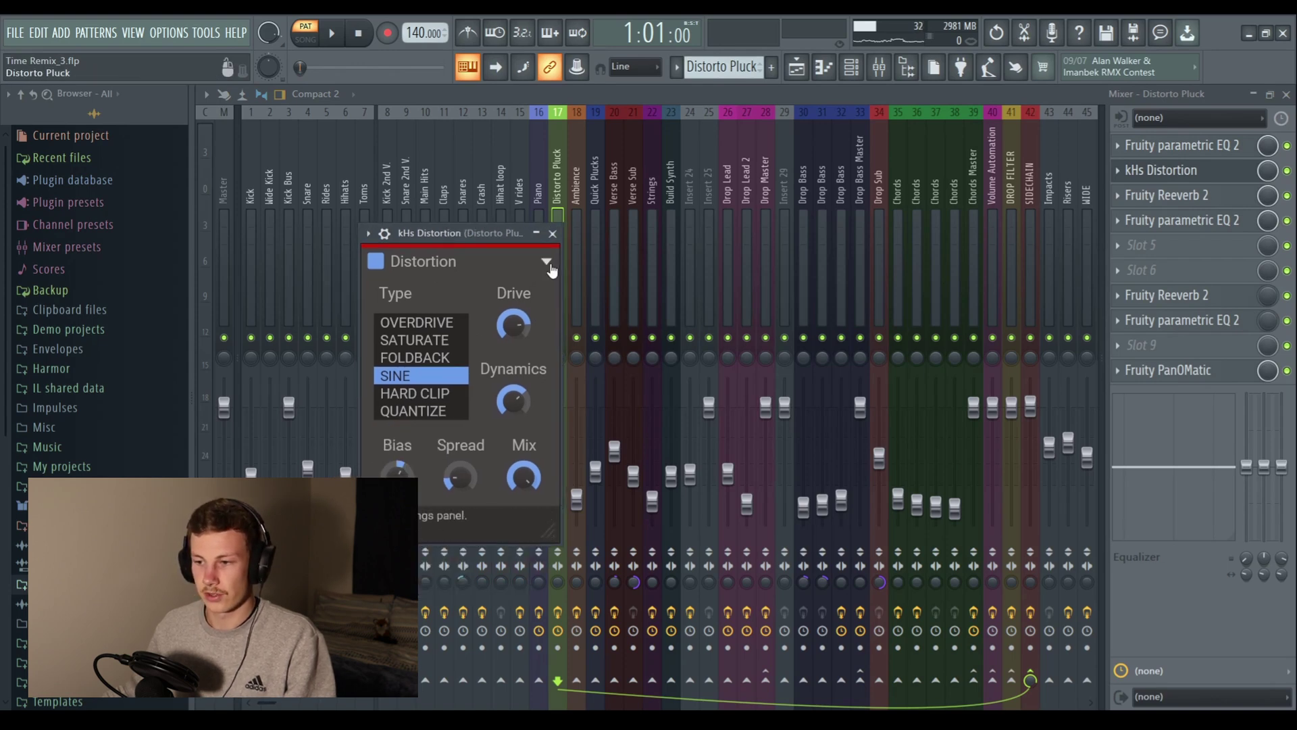
left_click(553, 234)
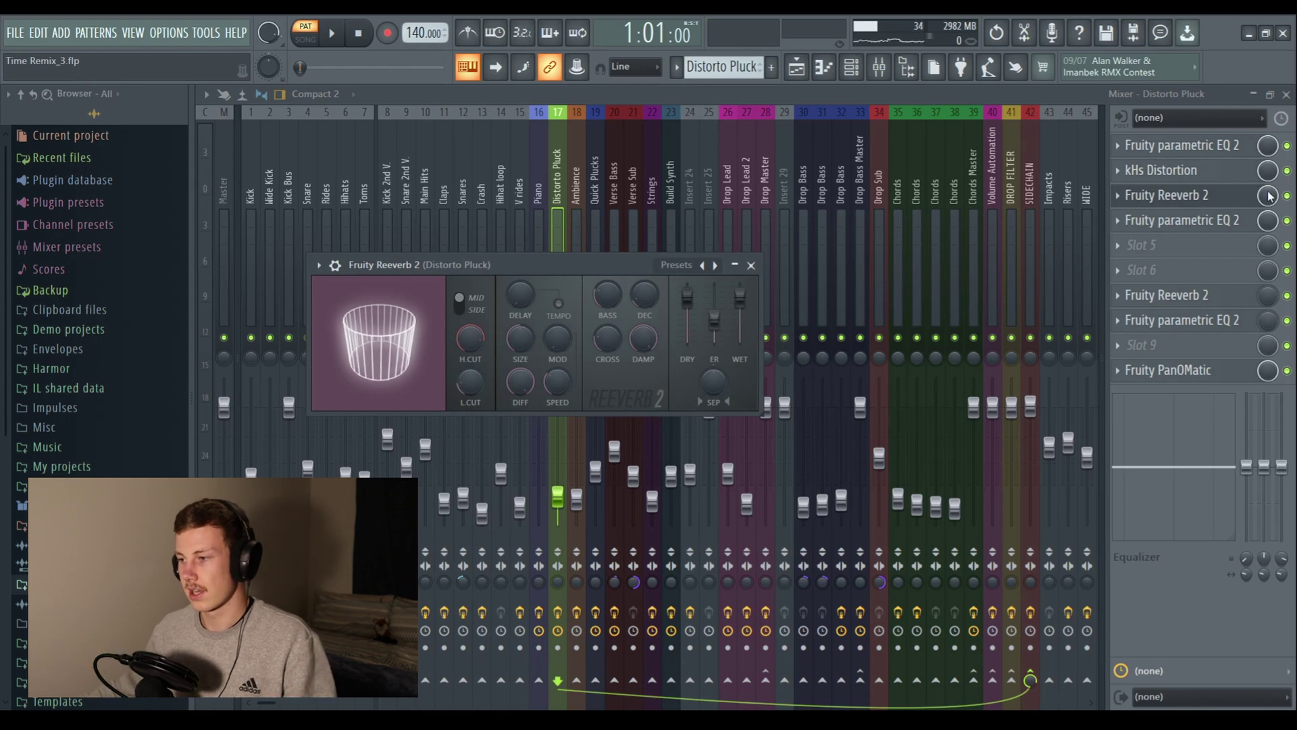
- Review the low-cut curve in the Fruity parametric EQ 2 that follows the first reverb on the Distorto Pluck insert
left_click(1166, 222)
left_click_drag(533, 265, 544, 237)
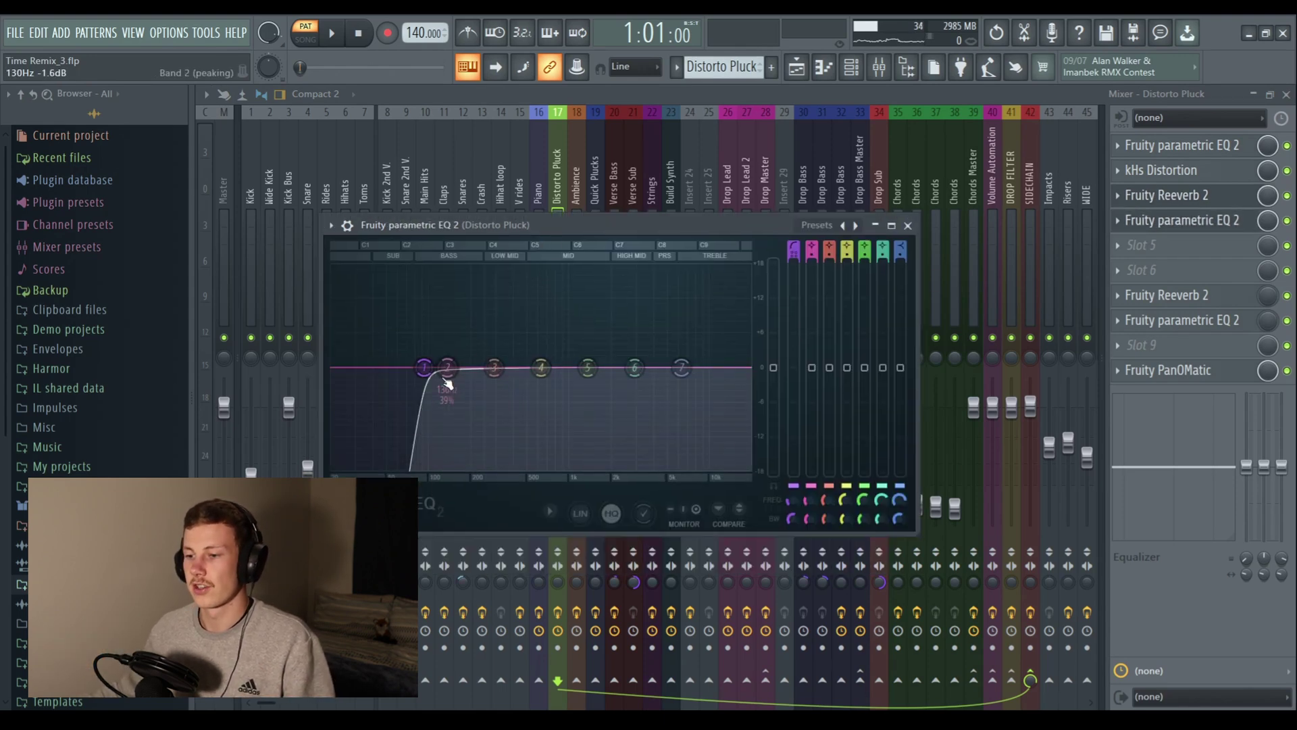
left_click(908, 226)
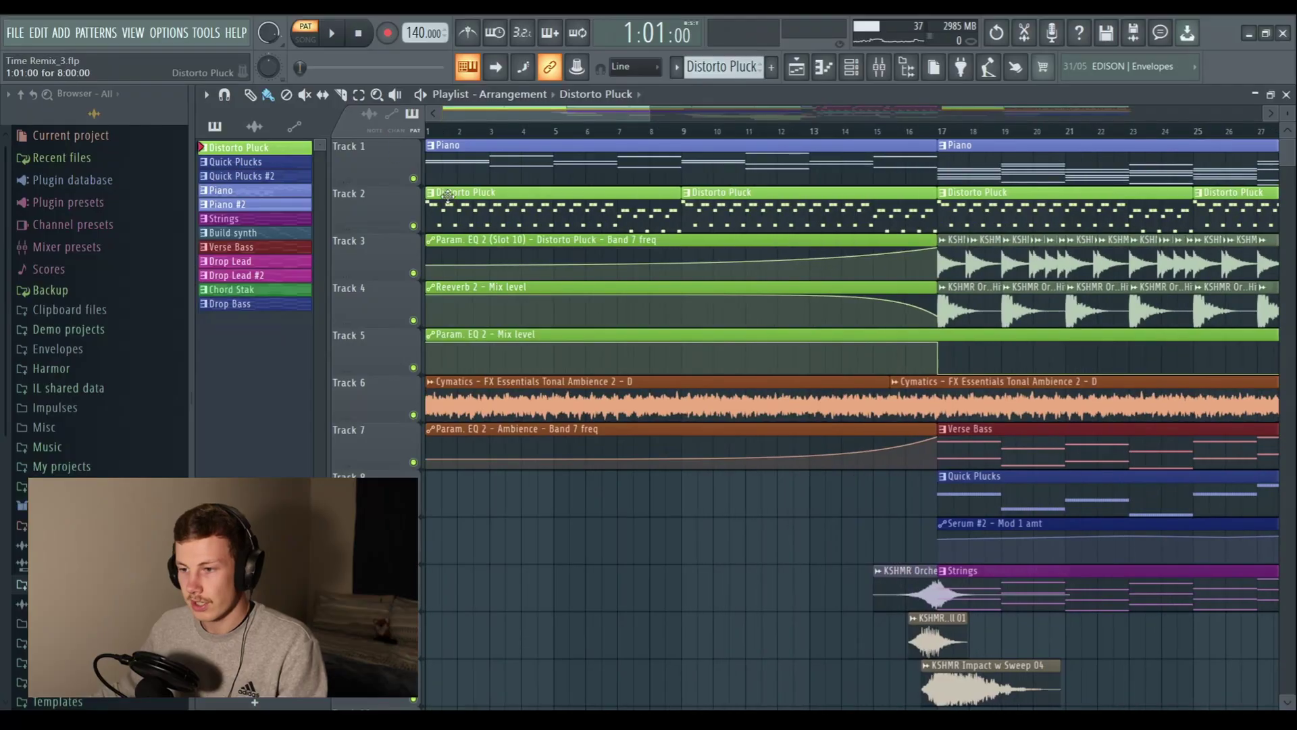
- Solo the Distorto Pluck track in the playlist and unmute tracks 3, 4 and 5 with its automation clips
right_click(413, 226)
left_click(413, 273)
left_click(414, 320)
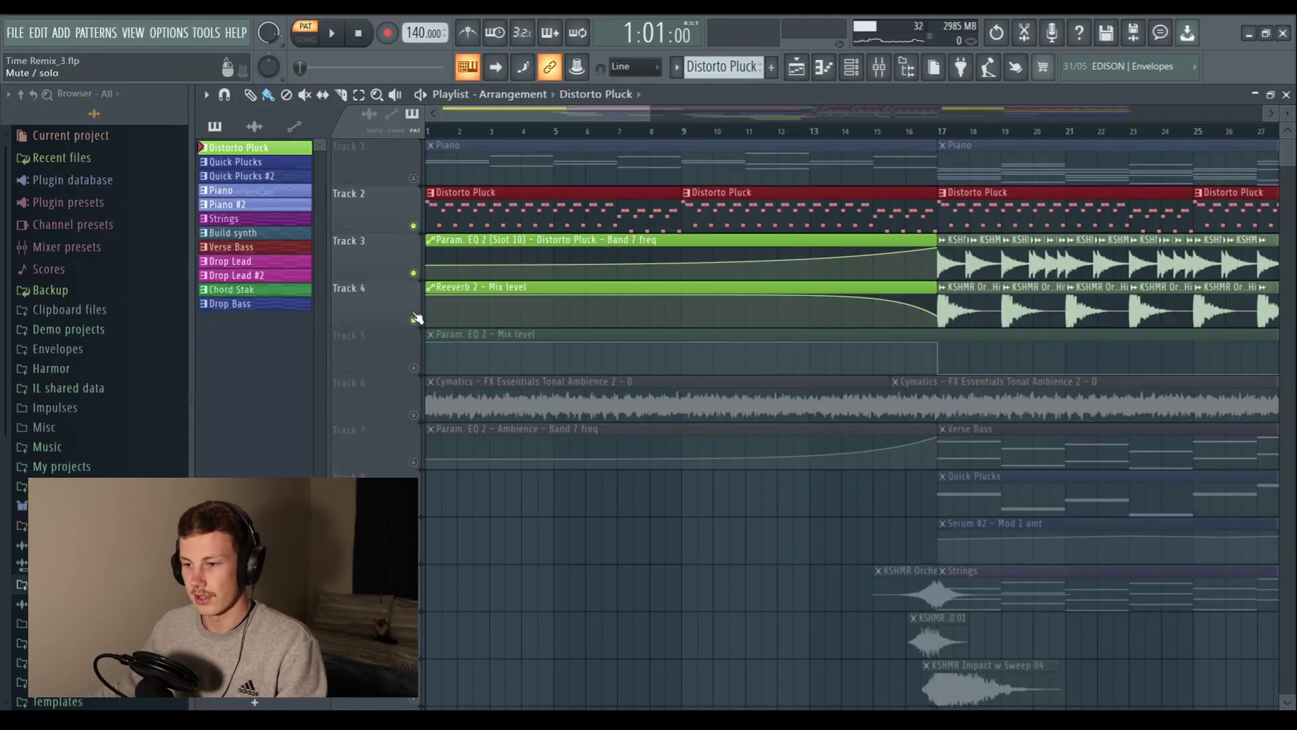
left_click(413, 368)
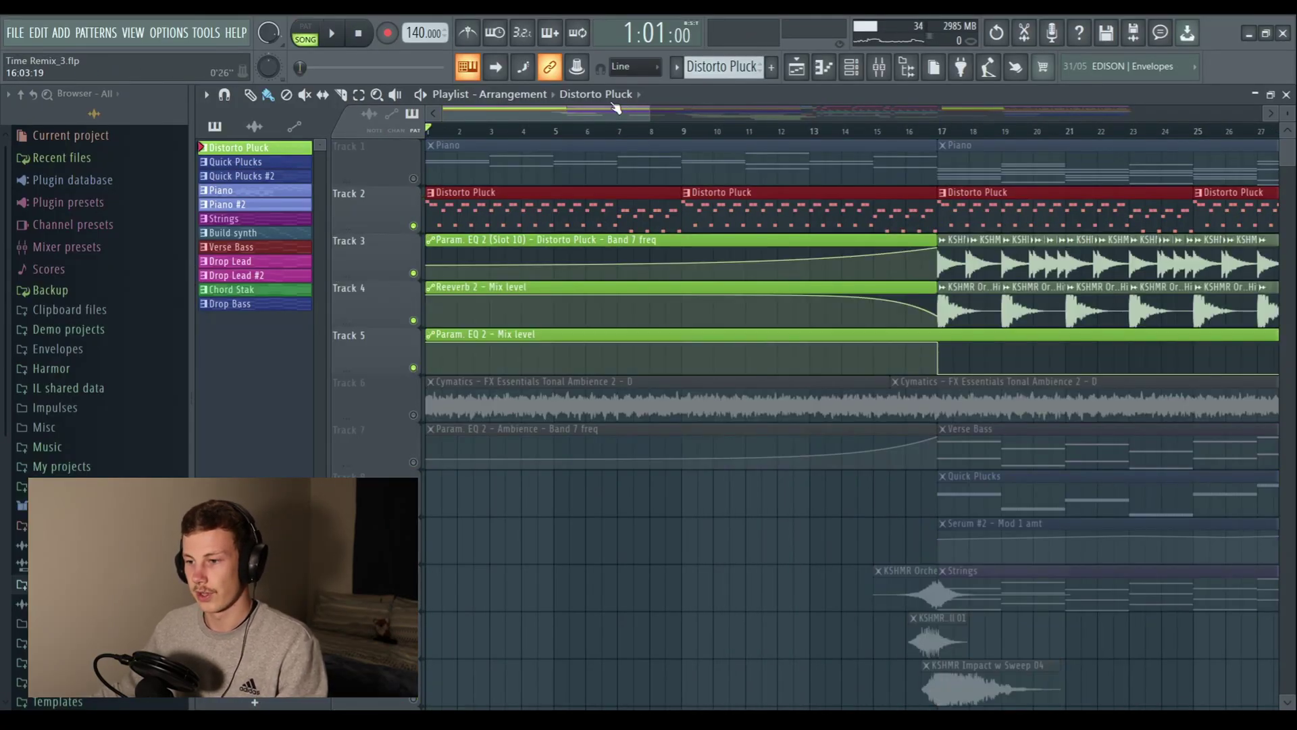
- Show the mixer and review the second Fruity Reeverb 2 and the Fruity parametric EQ 2 after it on the Distorto Pluck insert
key("F9")
left_click(1176, 294)
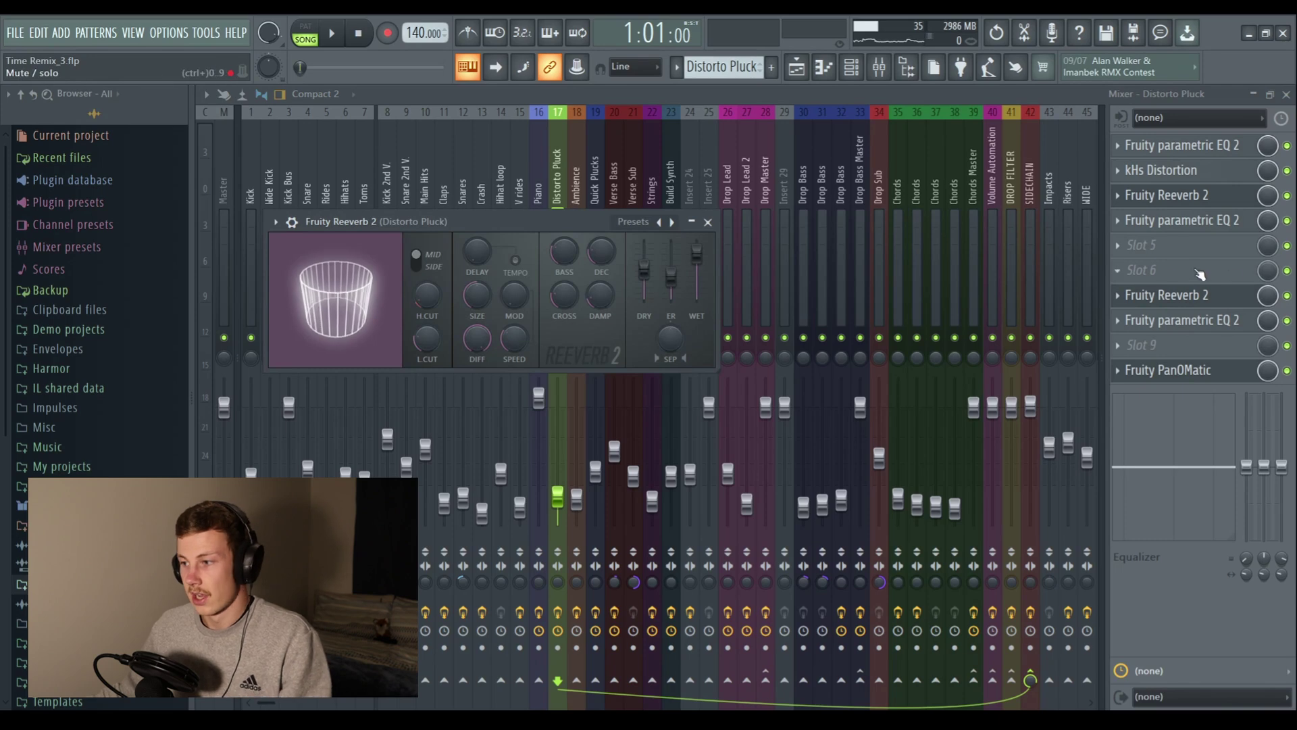
left_click(1179, 323)
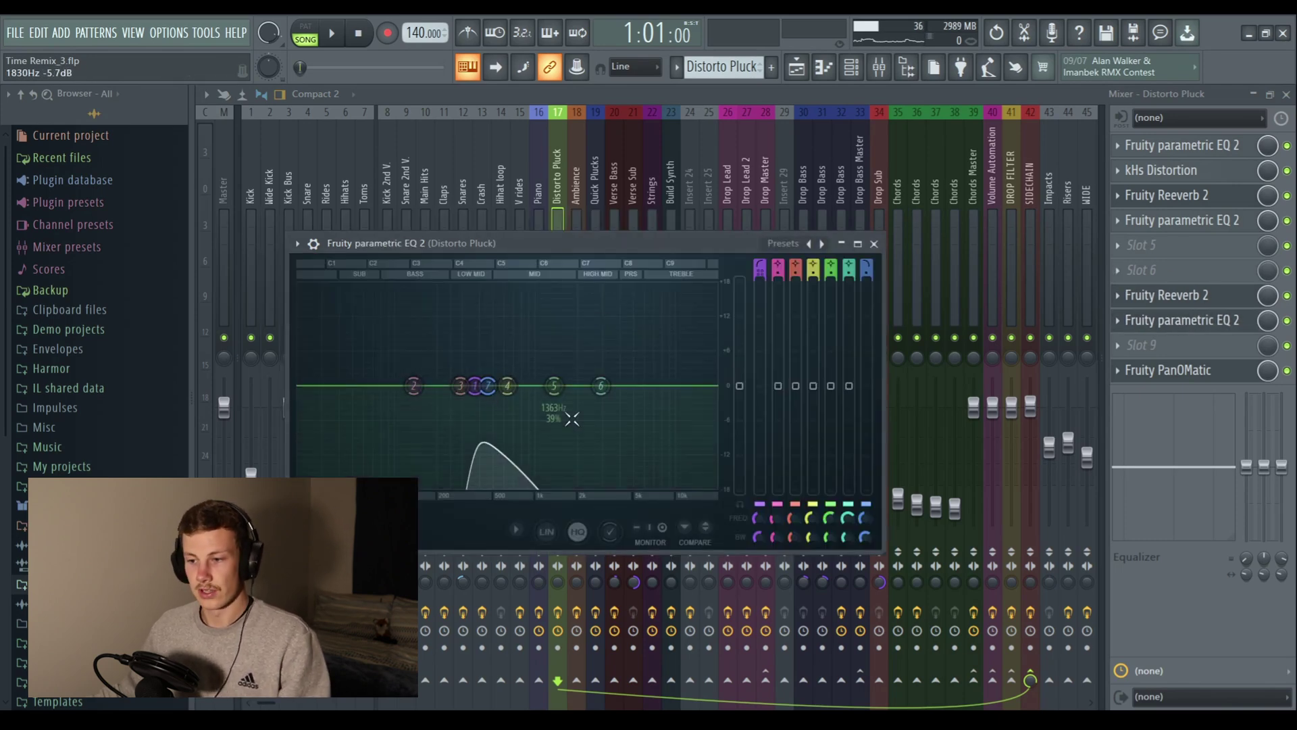
- Sweep band 7 of the Distorto Pluck's Fruity parametric EQ 2 up to a high frequency during playback, then stop
key("space")
left_click_drag(488, 386, 627, 386)
key("space")
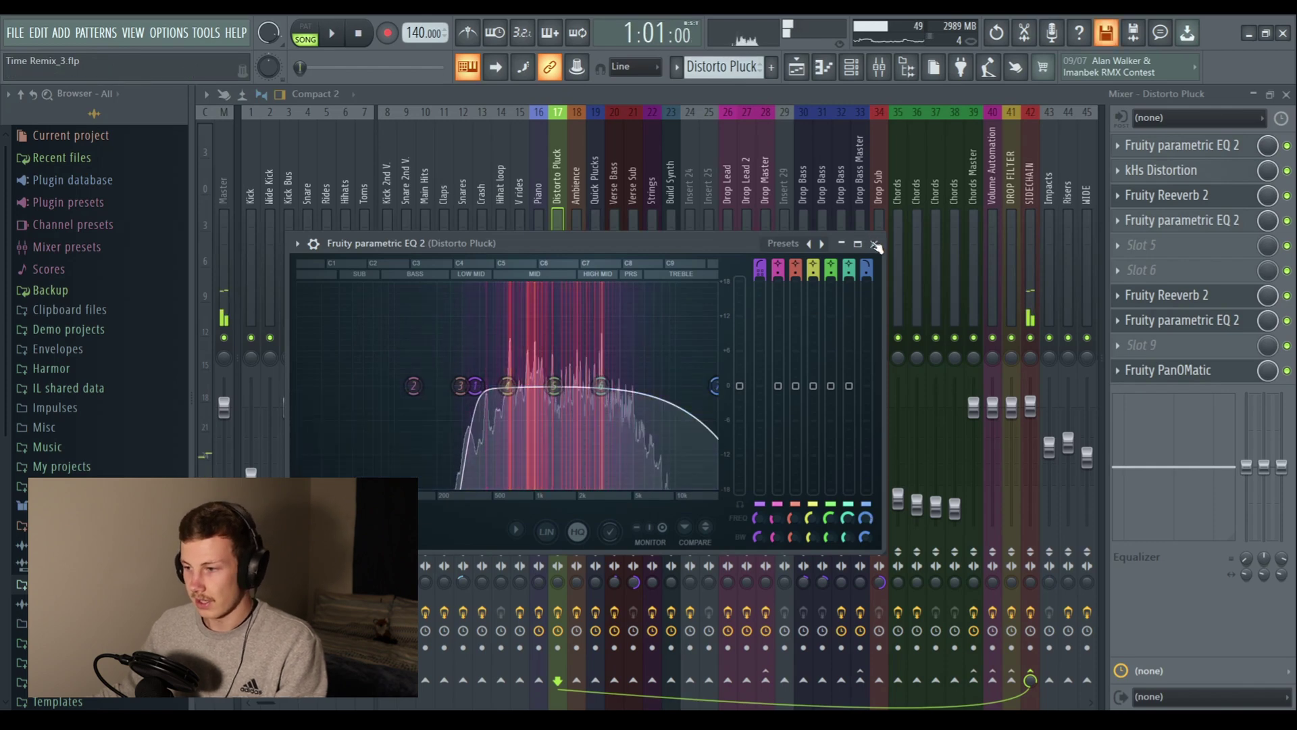
- Return to the playlist and play the Tonal Ambience on tracks 6 and 7 from bar 12, skipping ahead toward bar 17
key("F5")
scroll(633, 204, "down", 1)
scroll(566, 140, "up", 2)
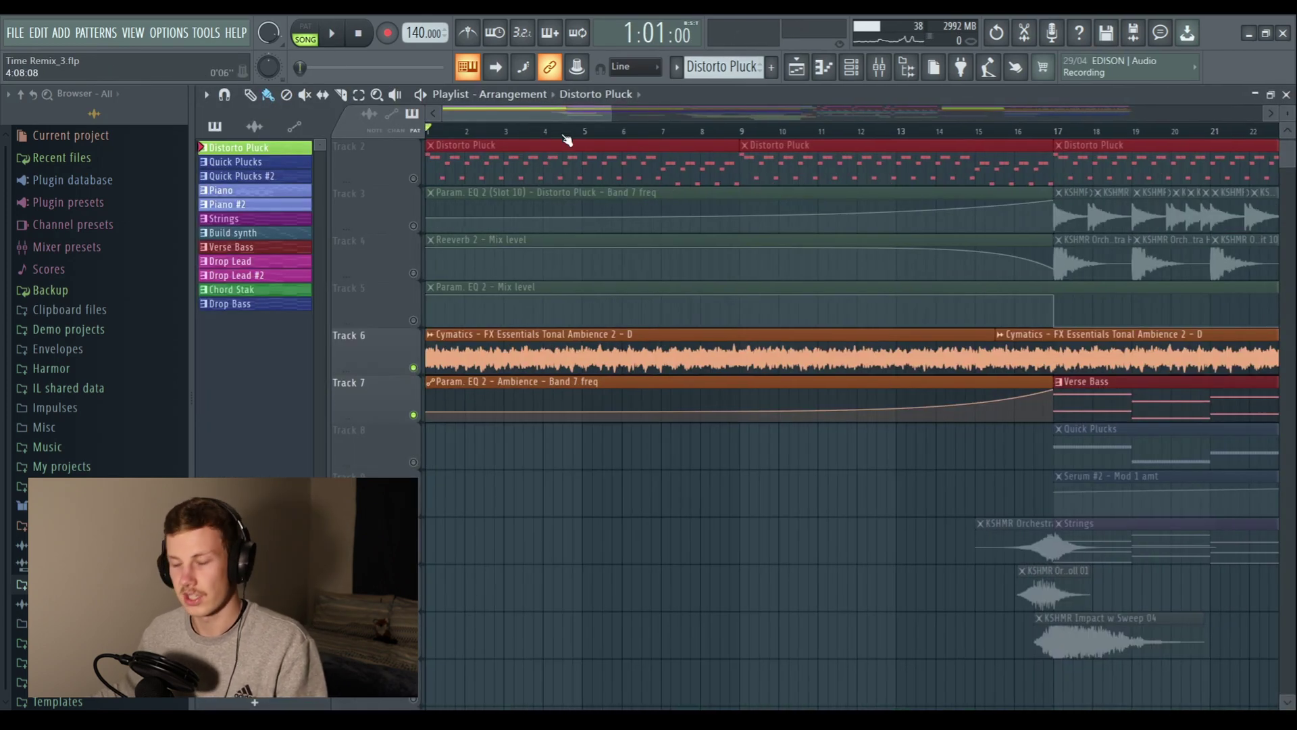
left_click(890, 133)
scroll(894, 133, "down", 2)
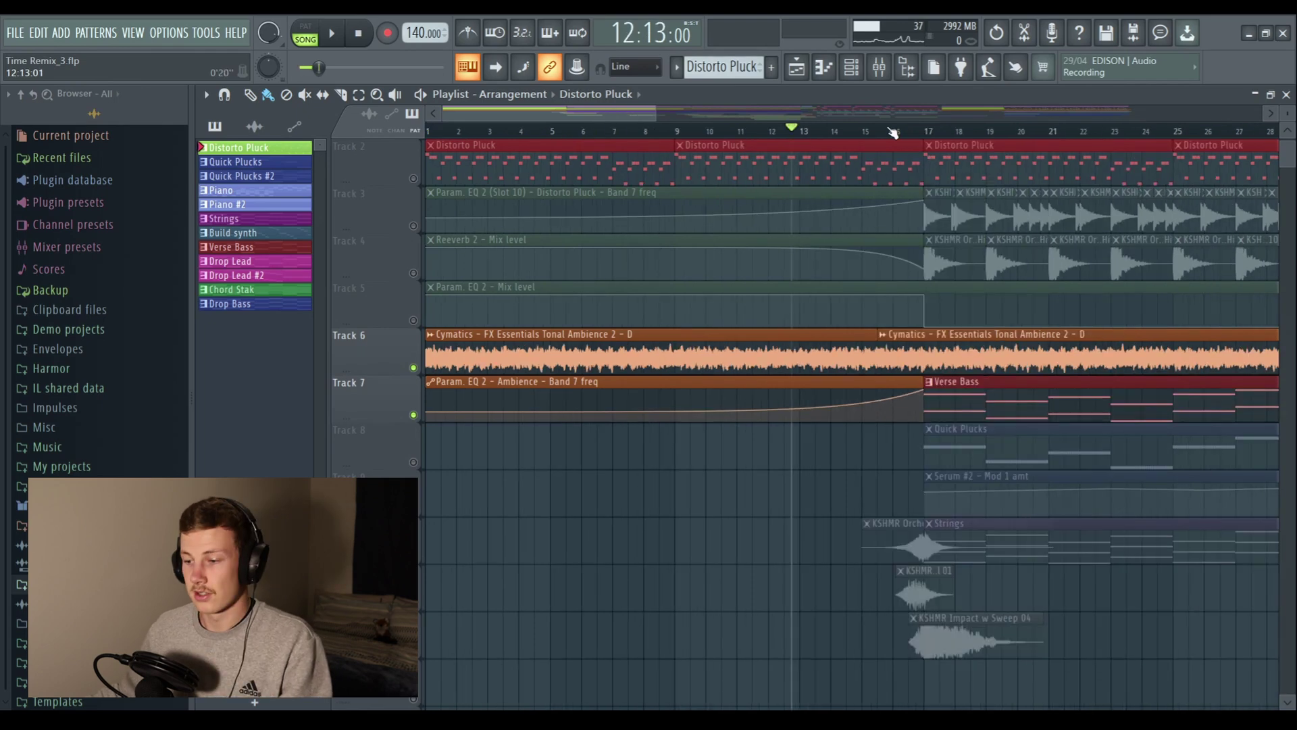
scroll(893, 133, "up", 2)
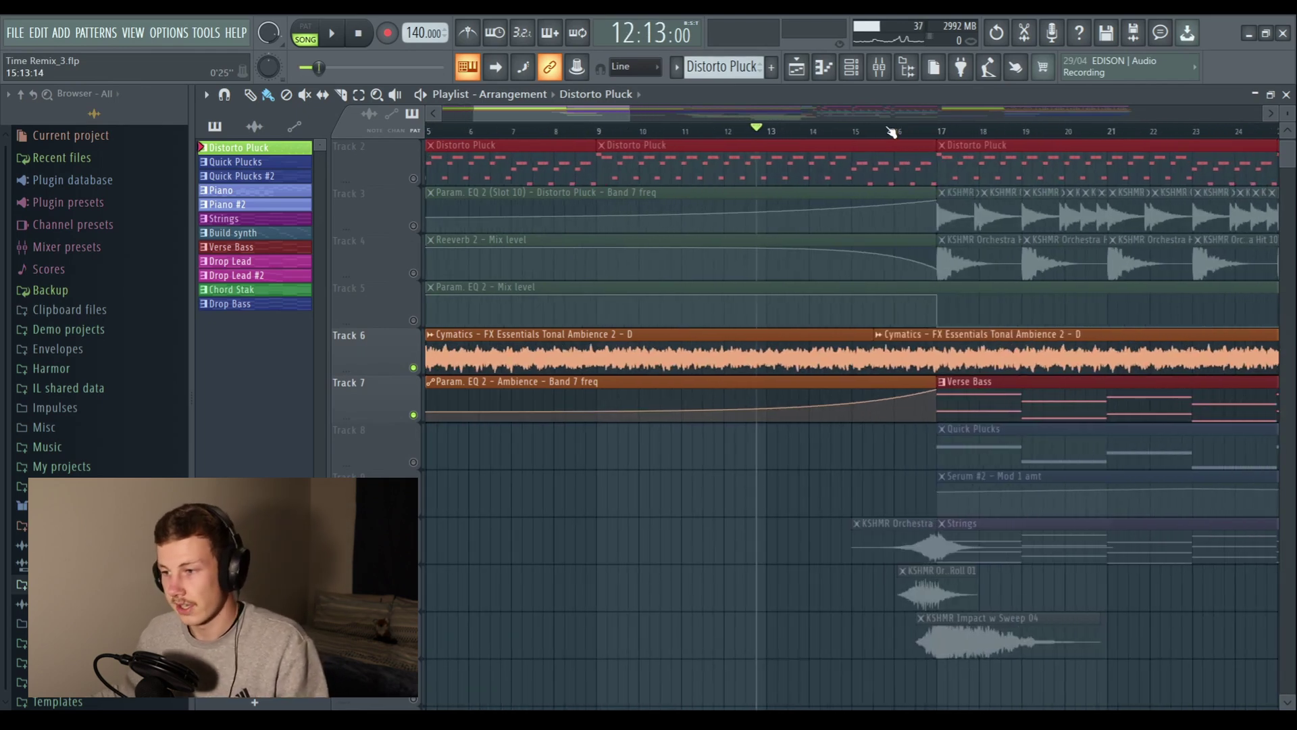
key("space")
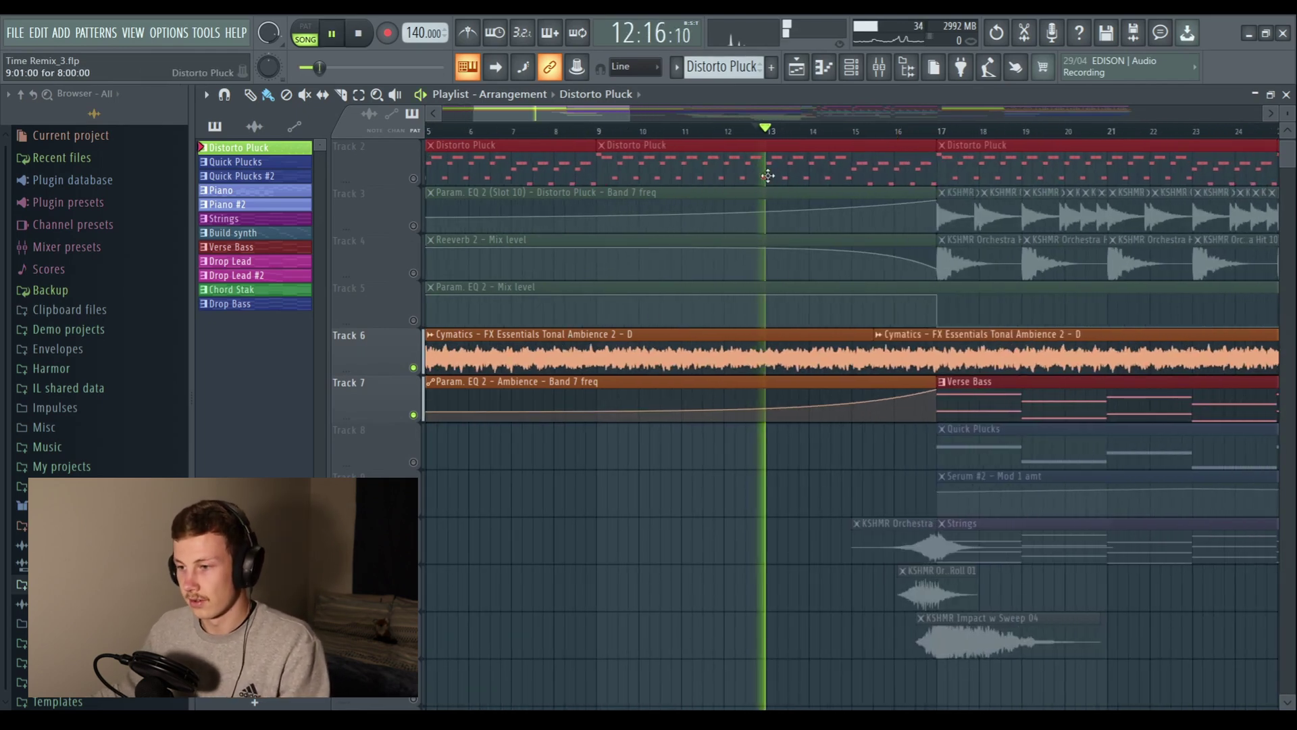
left_click(839, 132)
left_click(907, 130)
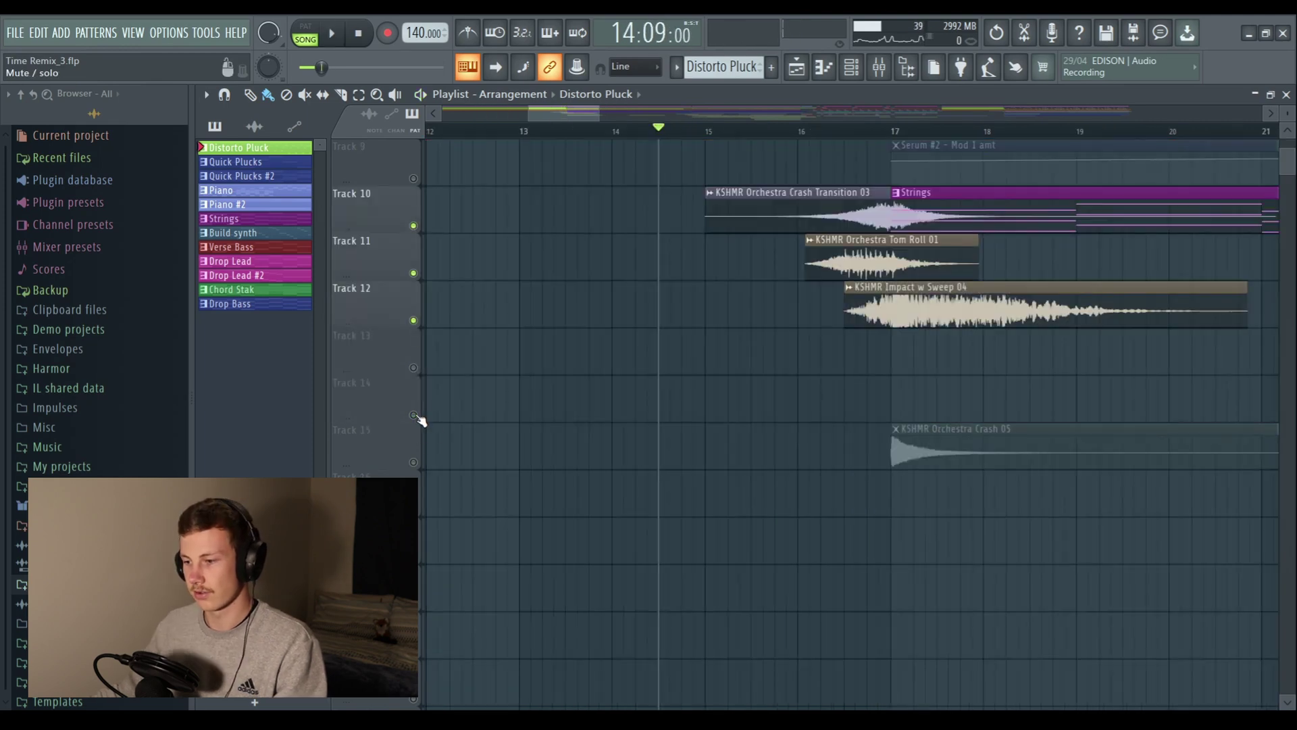
- Unmute track 15 and audition the Crash Transition 03, Tom Roll 01, Impact w Sweep 04 and Orchestra Crash 05 clips
left_click(414, 462)
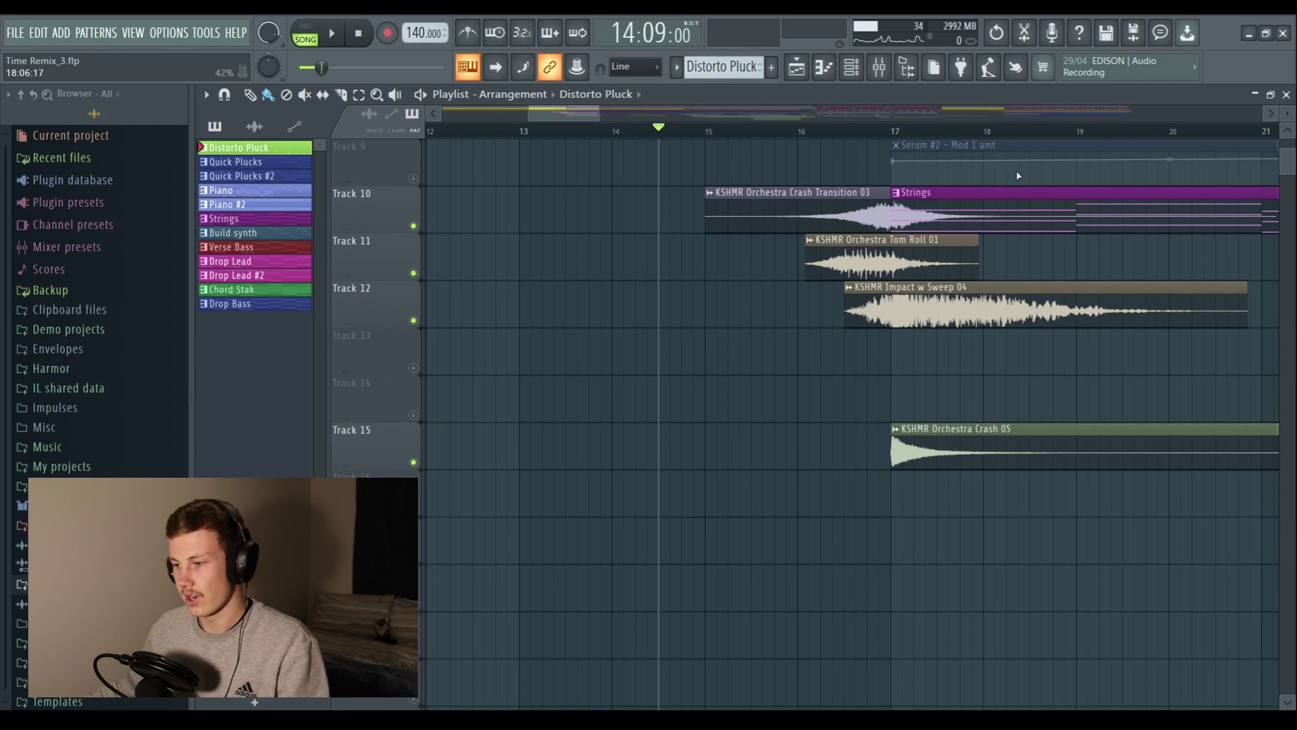
left_click(850, 219)
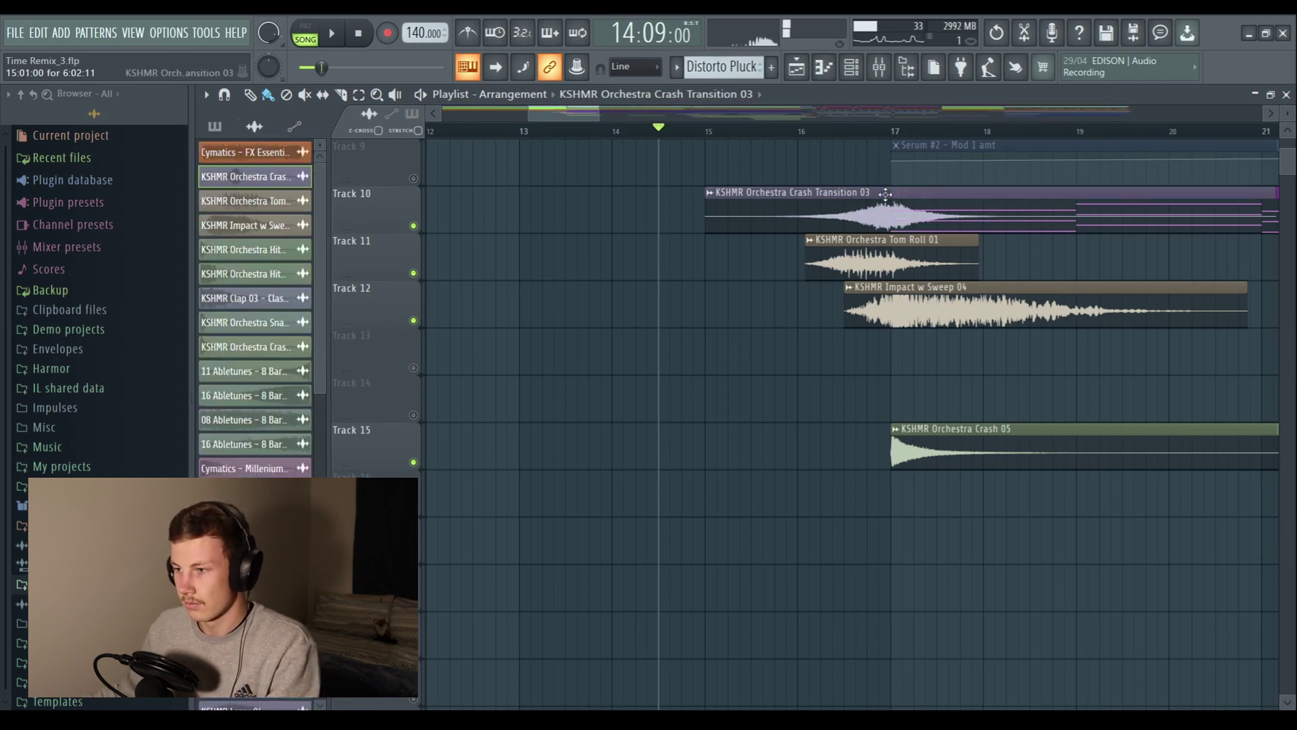
left_click(878, 250)
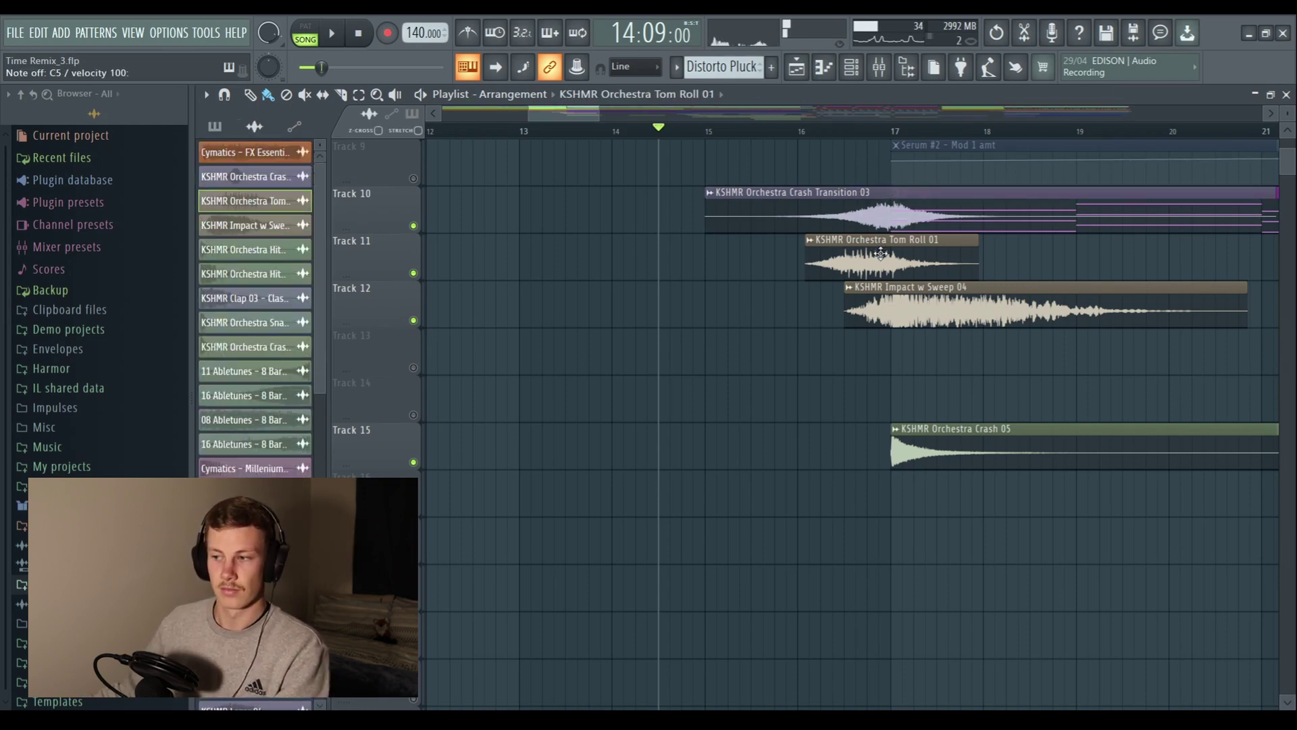
left_click(942, 319)
left_click(946, 446)
- Go to the section starting at bar 17 and solo the earlier tracks in turn, ending with the Tonal Ambience on track 6
scroll(727, 160, "down", 5)
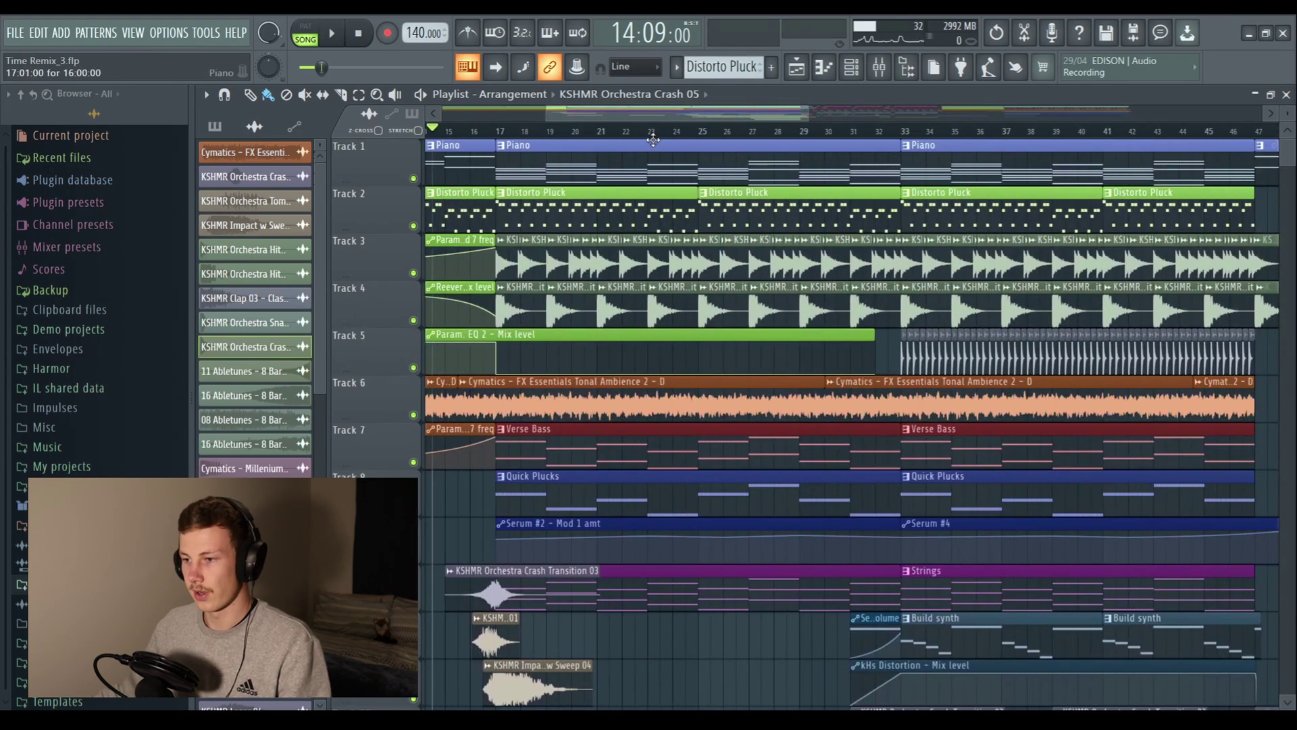
scroll(653, 139, "up", 3)
right_click(413, 179)
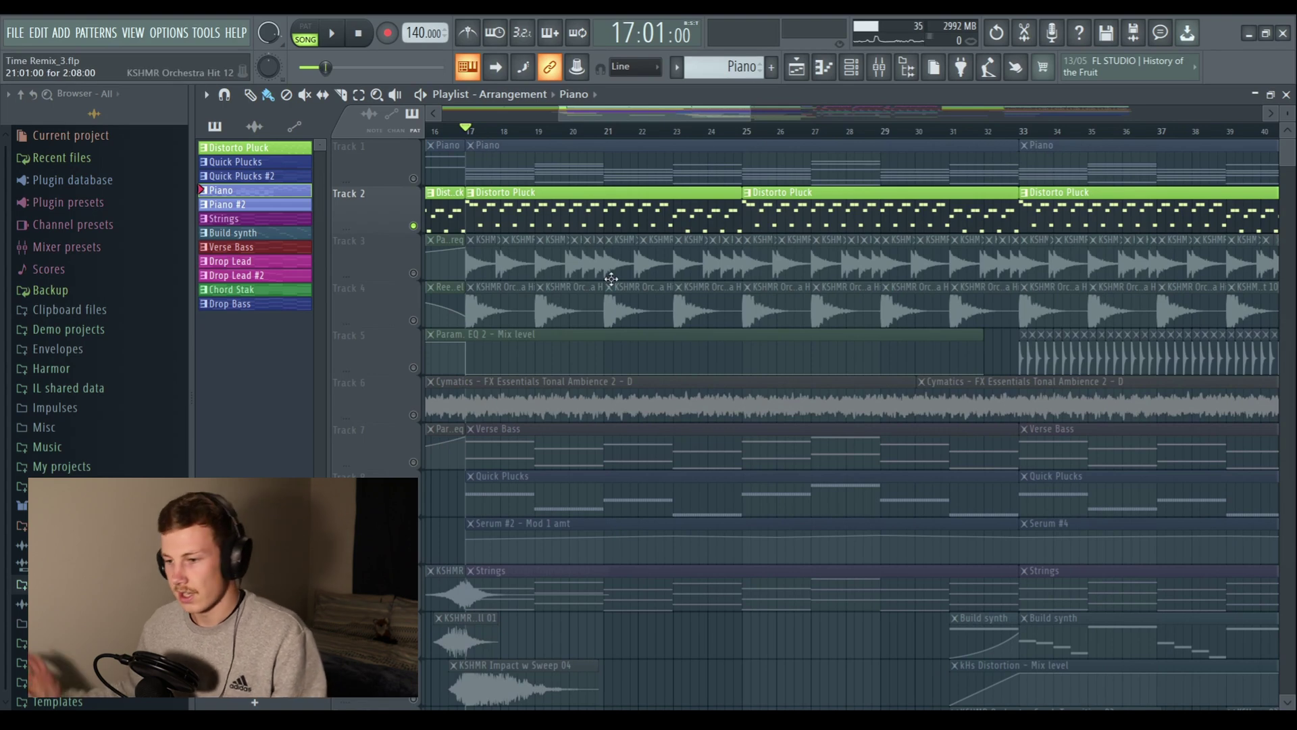
scroll(416, 378, "down", 1)
right_click(415, 366)
scroll(588, 327, "down", 2)
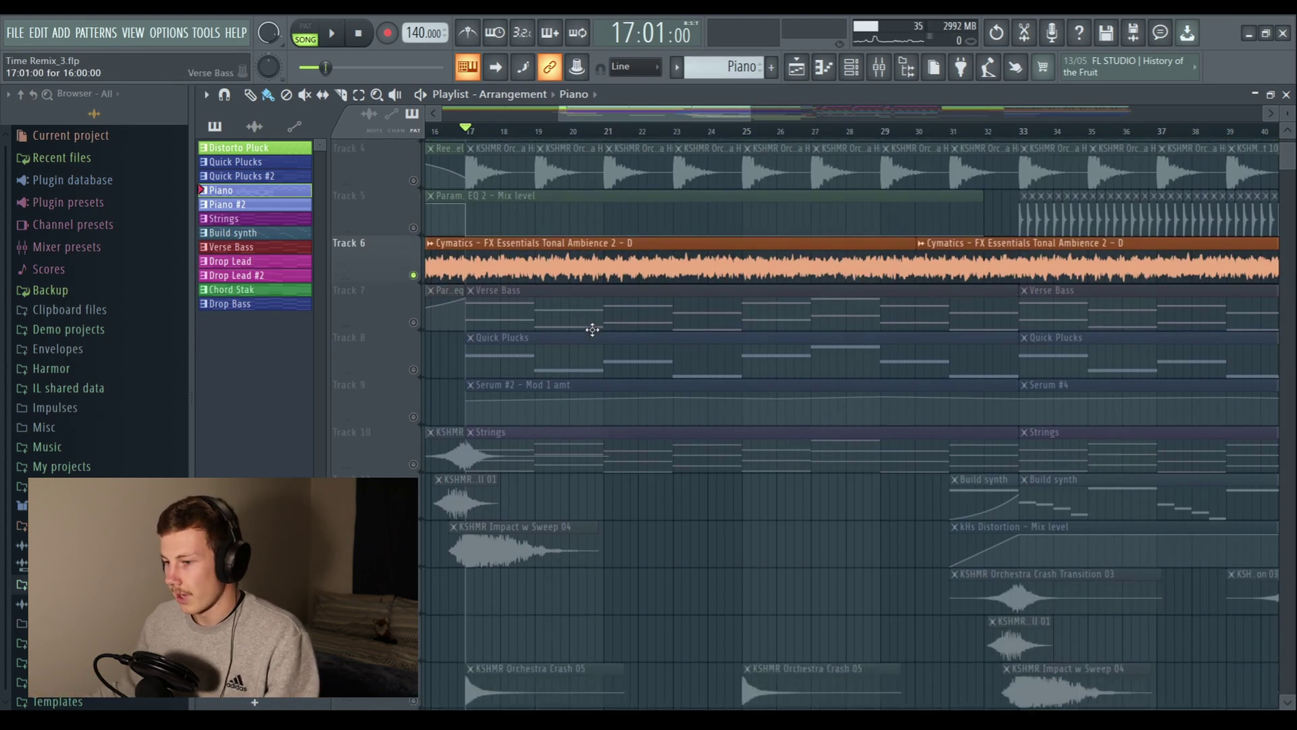
- Isolate tracks 3 and 4 in the playlist and audition the KSHMR Orchestra Hit 12 and Hit 10 clips at bar 17
scroll(588, 327, "up", 3)
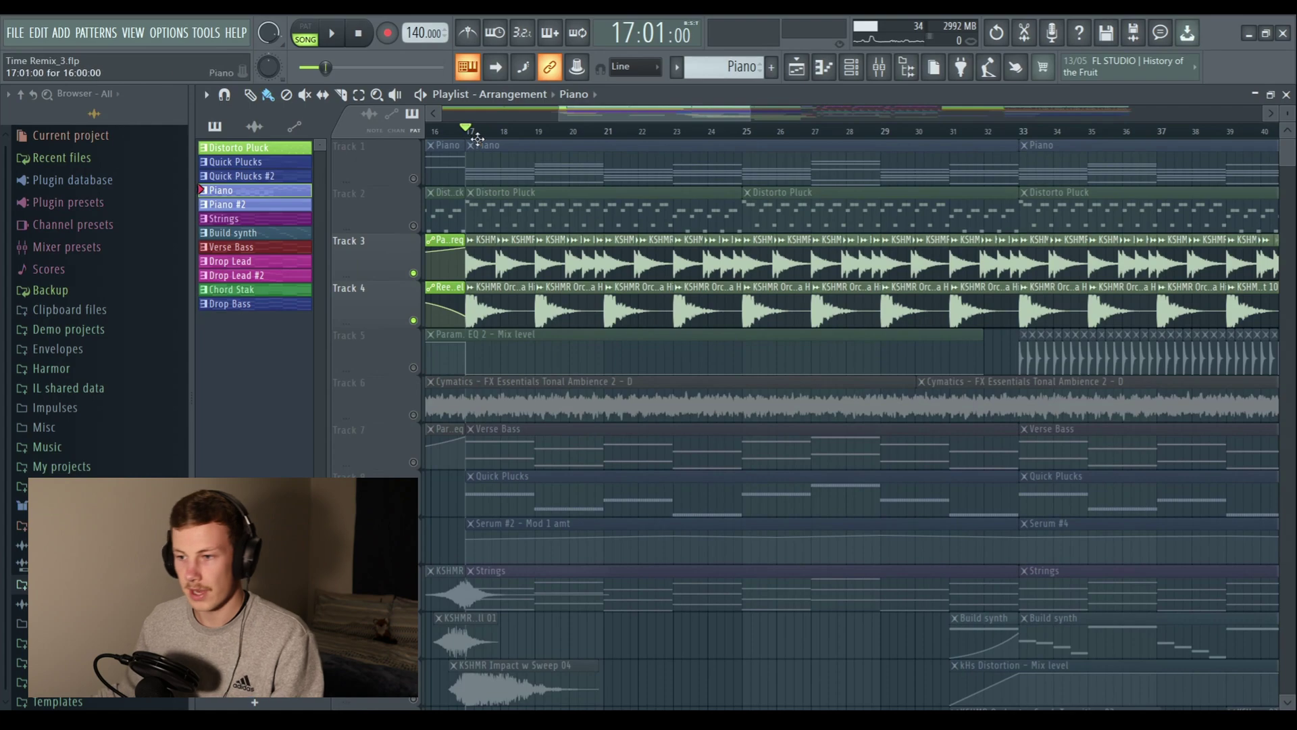
scroll(467, 131, "up", 1)
scroll(477, 131, "down", 1)
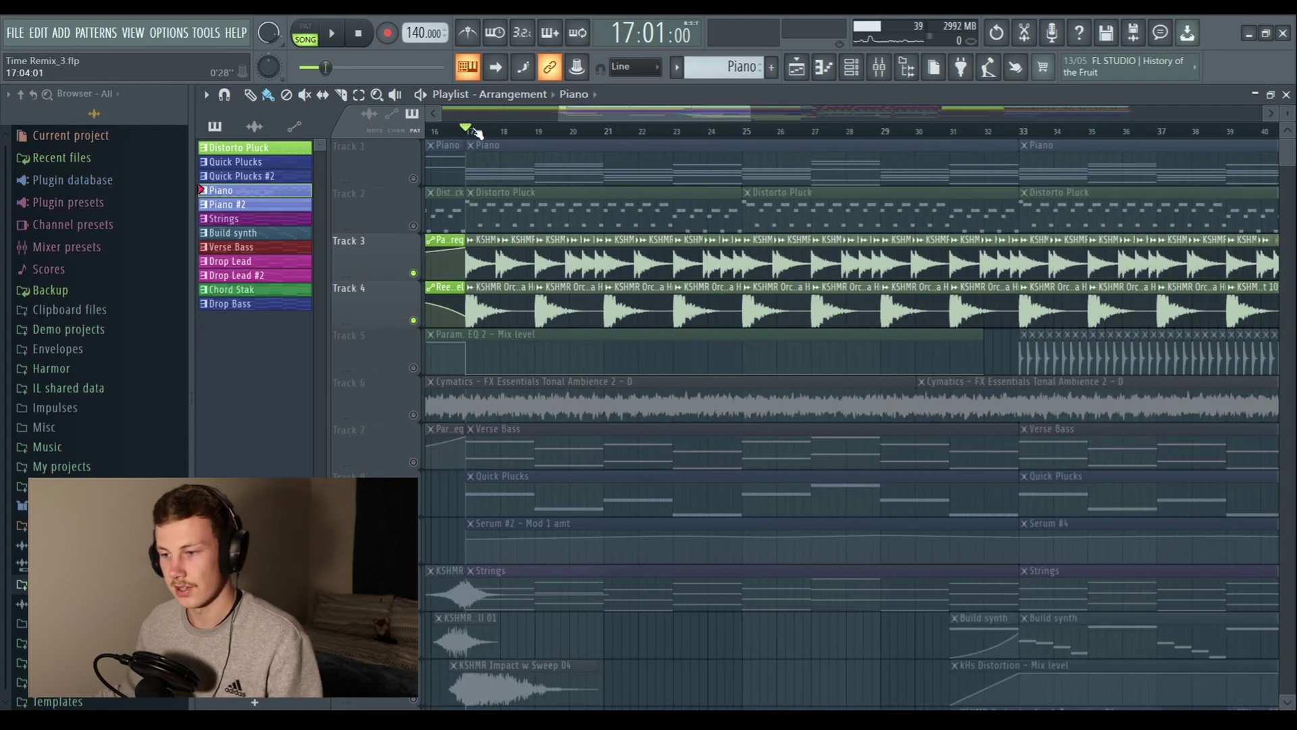
scroll(466, 132, "up", 4)
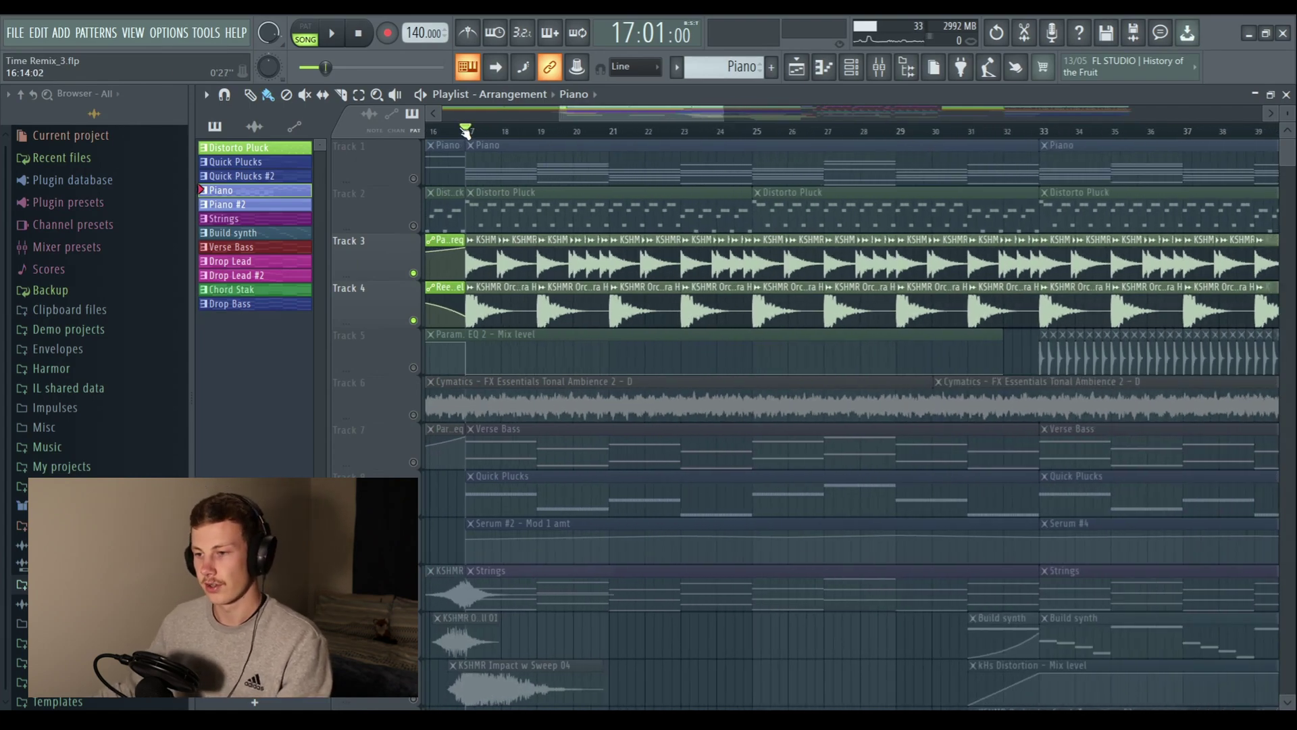
left_click(508, 246)
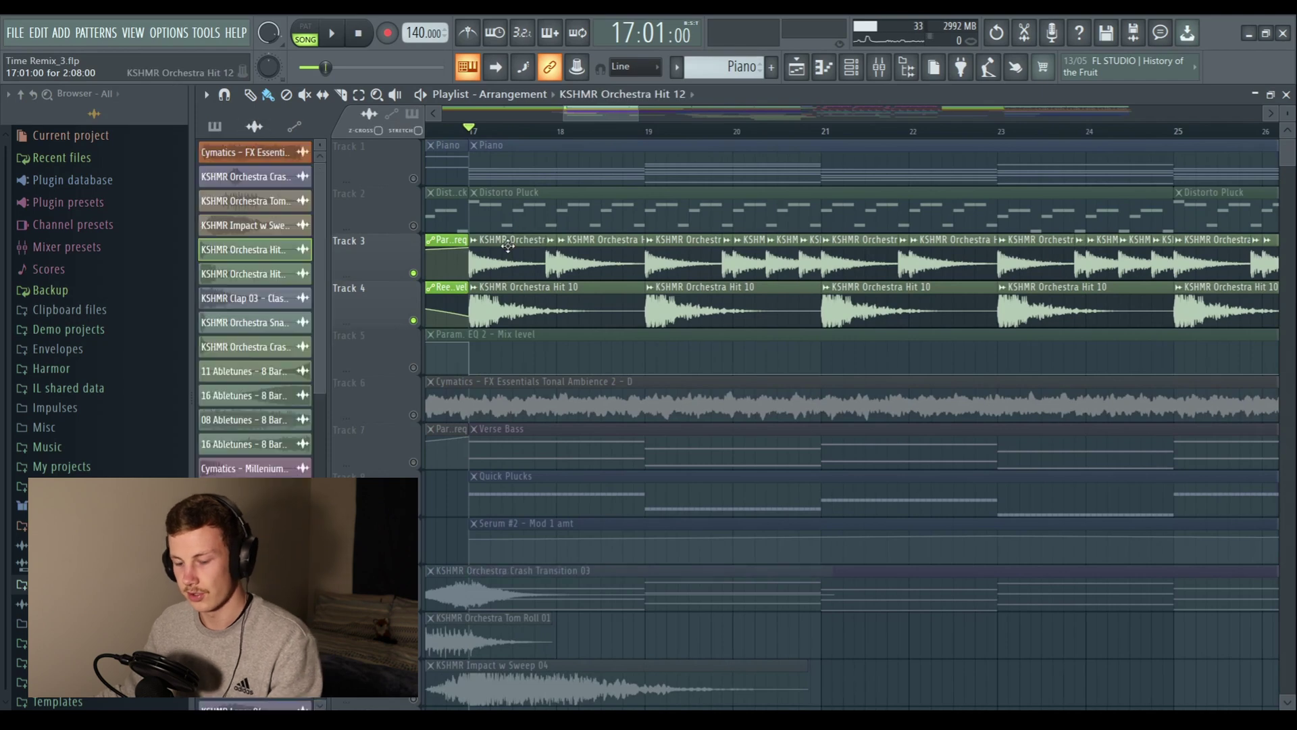
left_click(547, 296)
left_click(546, 296)
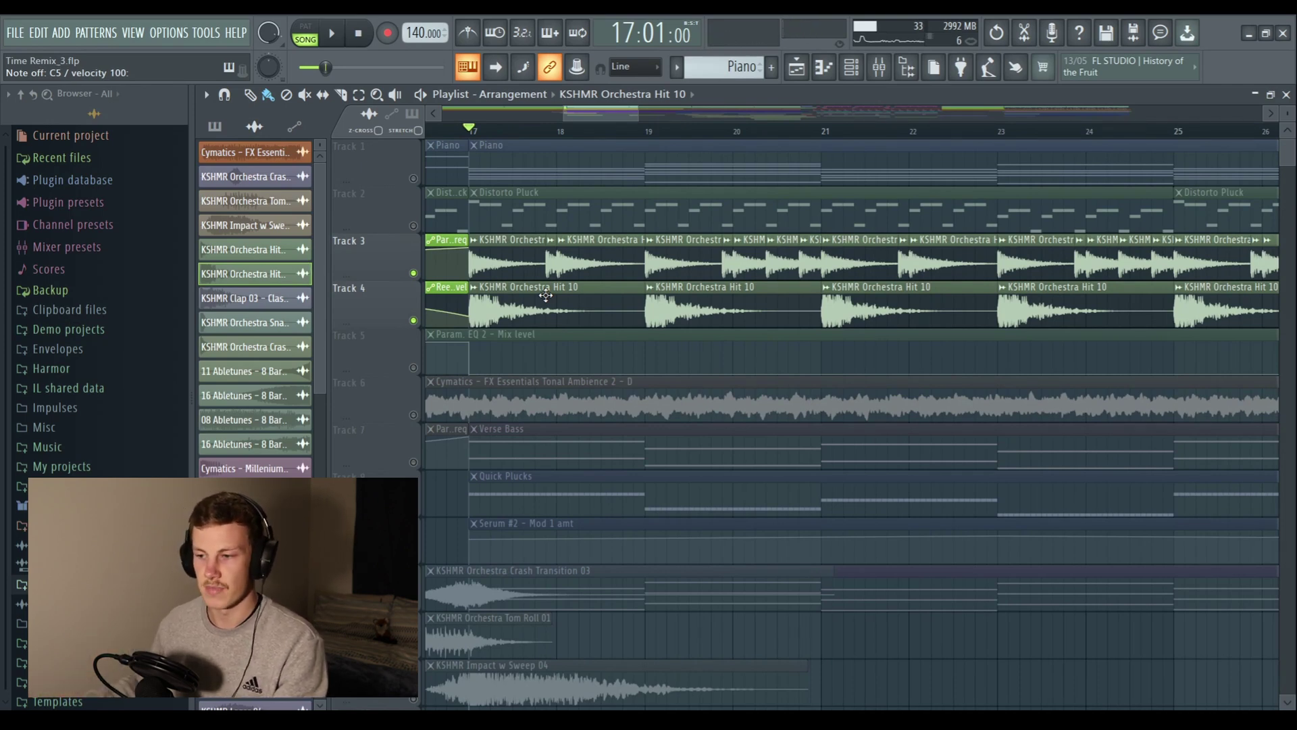
- Play the isolated orchestra hits from bar 17 to hear their rhythm, then stop playback
key("space")
scroll(546, 295, "down", 3)
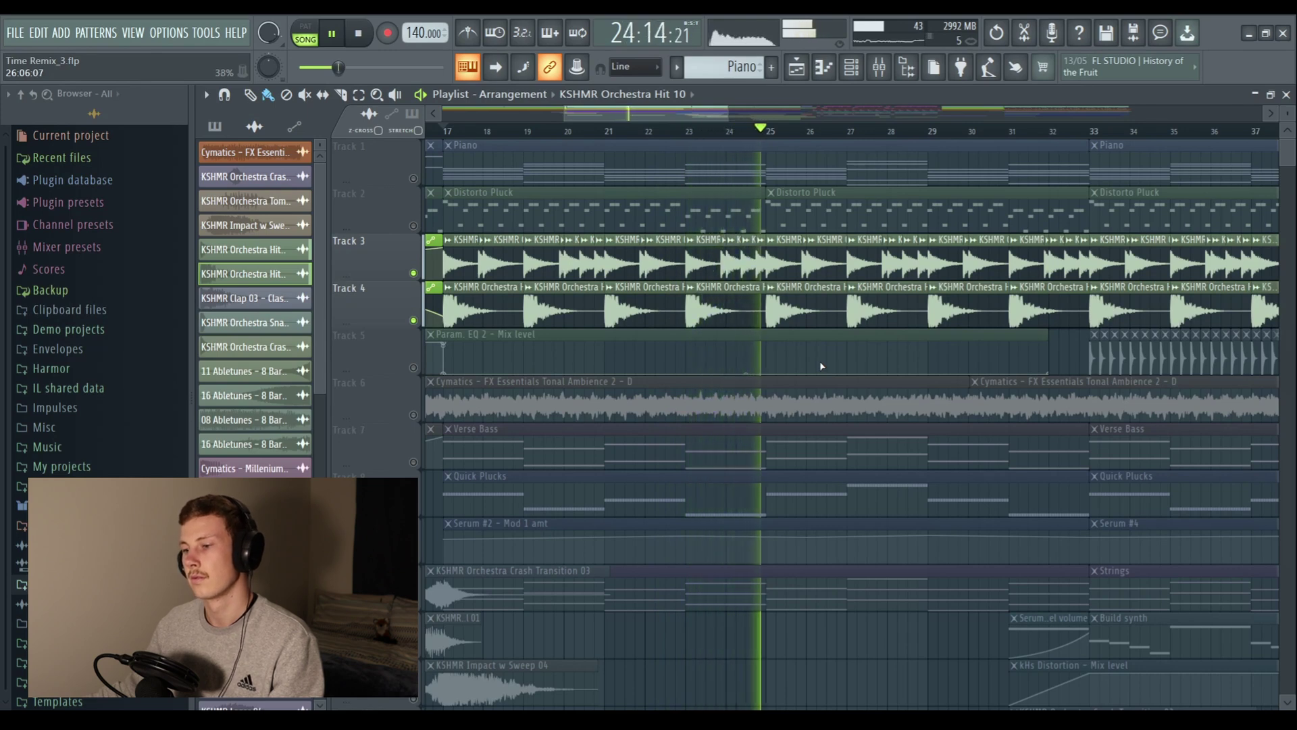
key("space")
- Solo the Verse Bass on track 7 and play it from bar 17, jumping ahead through its notes
scroll(419, 378, "down", 2)
right_click(415, 370)
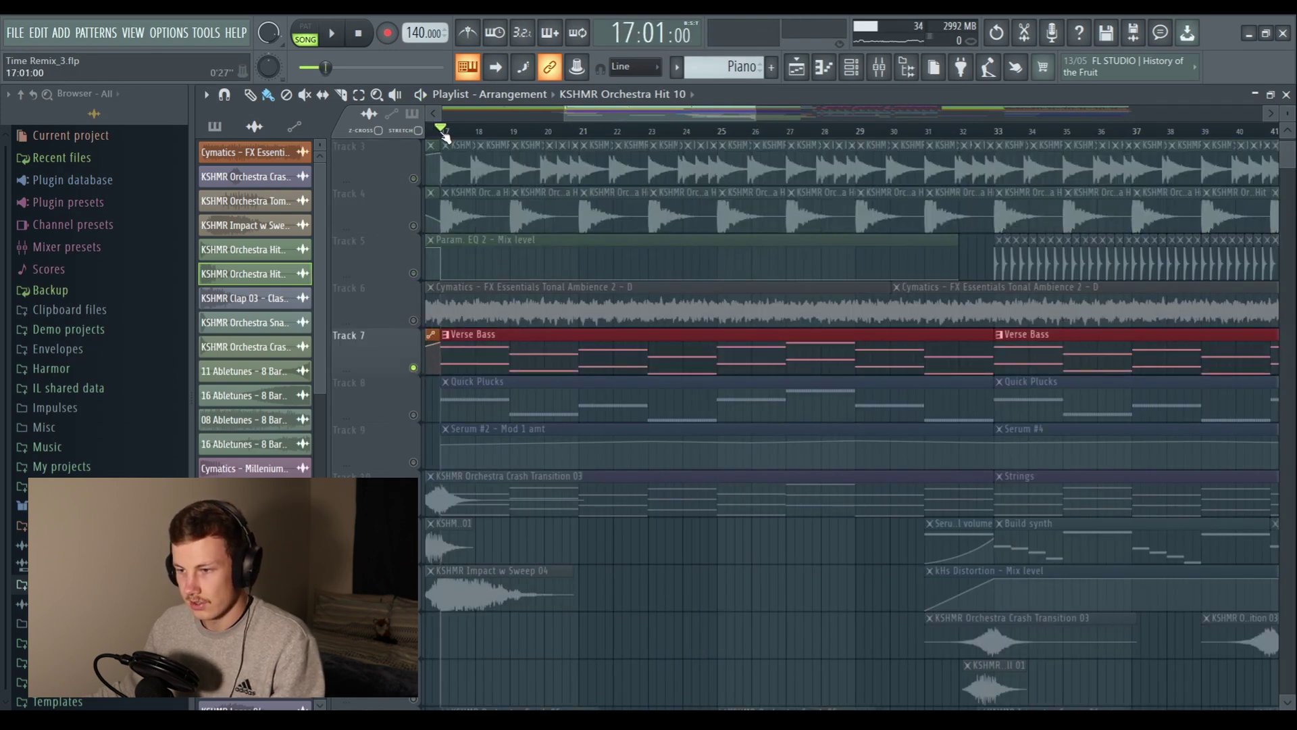
scroll(438, 133, "up", 3)
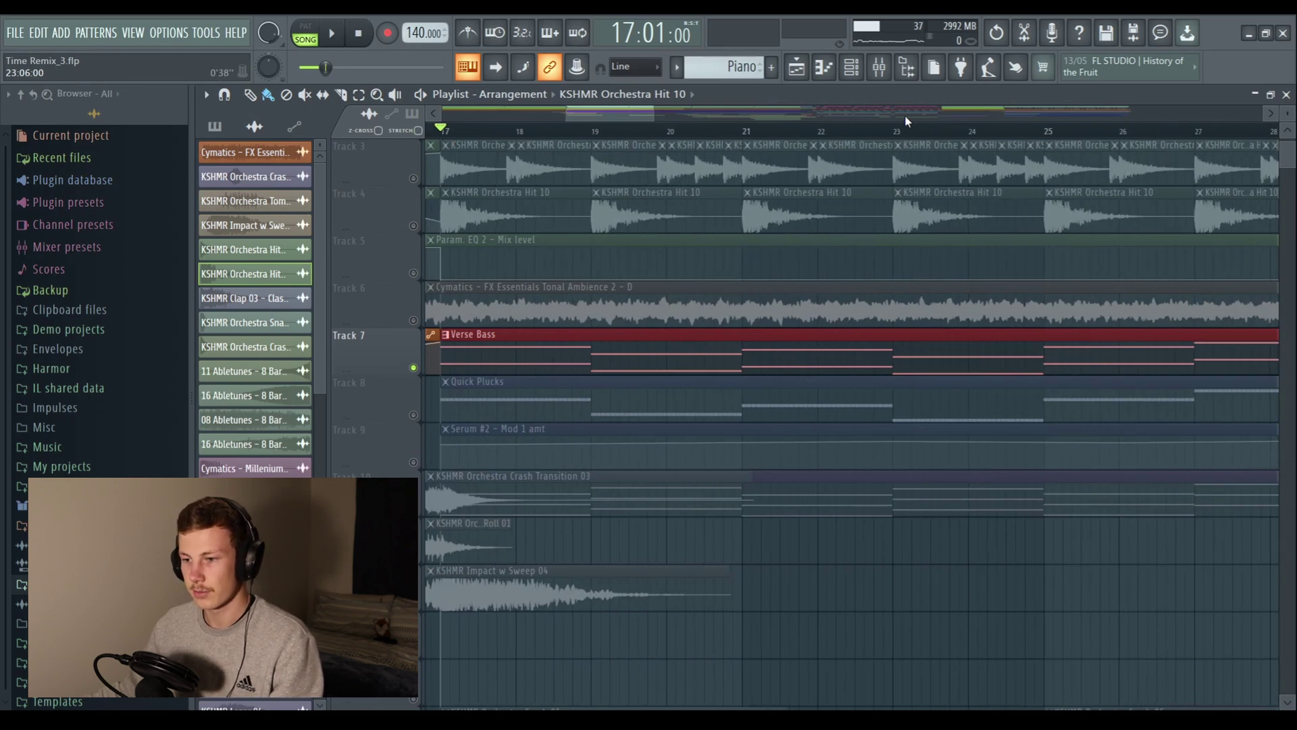
key("space")
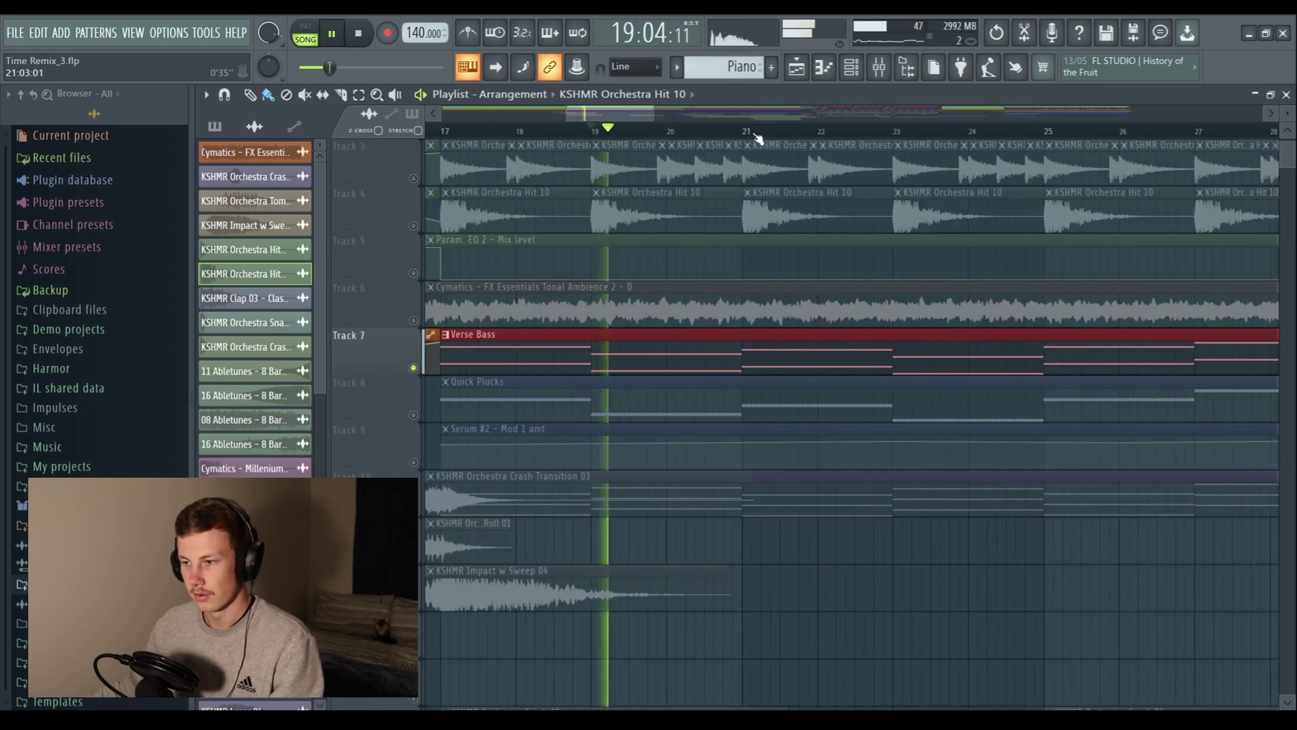
left_click(737, 133)
left_click(880, 133)
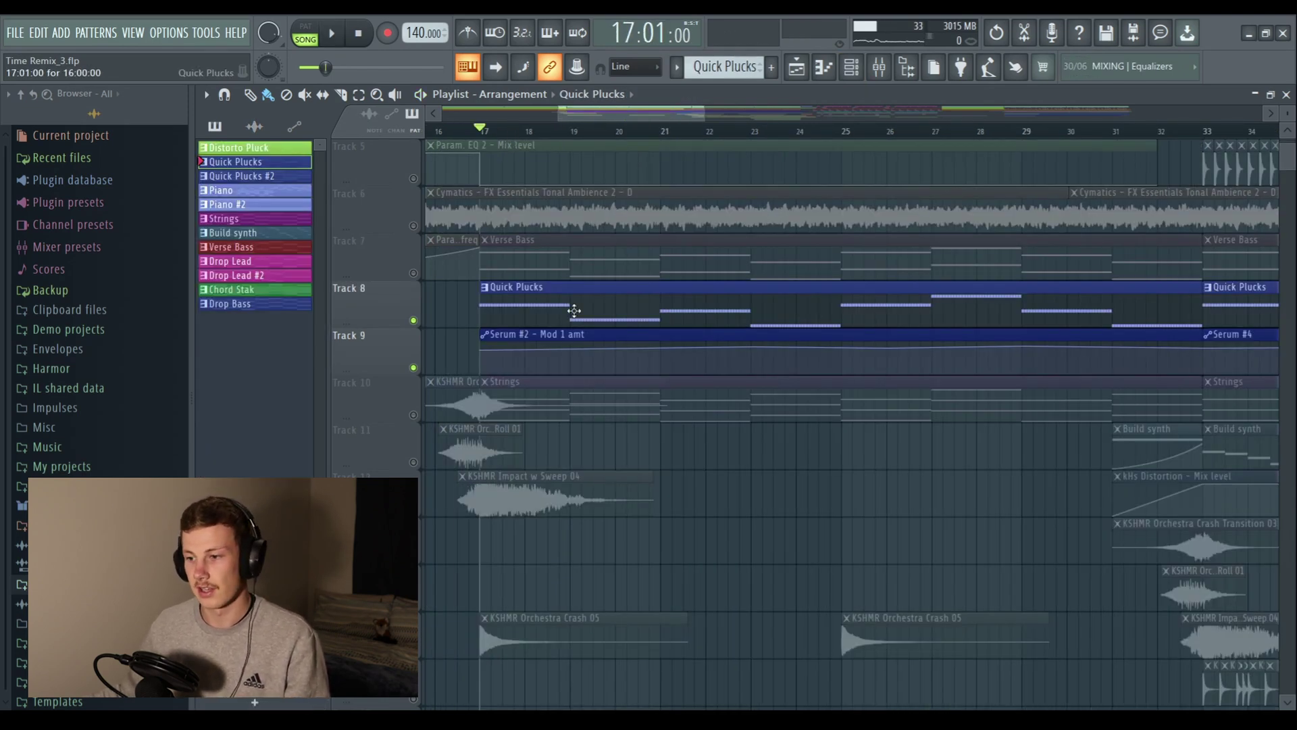
- Play the isolated Quick Plucks and its Serum automation on tracks 8 and 9 from bar 17, jumping to bars 19, 21 and 23
left_click_drag(622, 122, 625, 122)
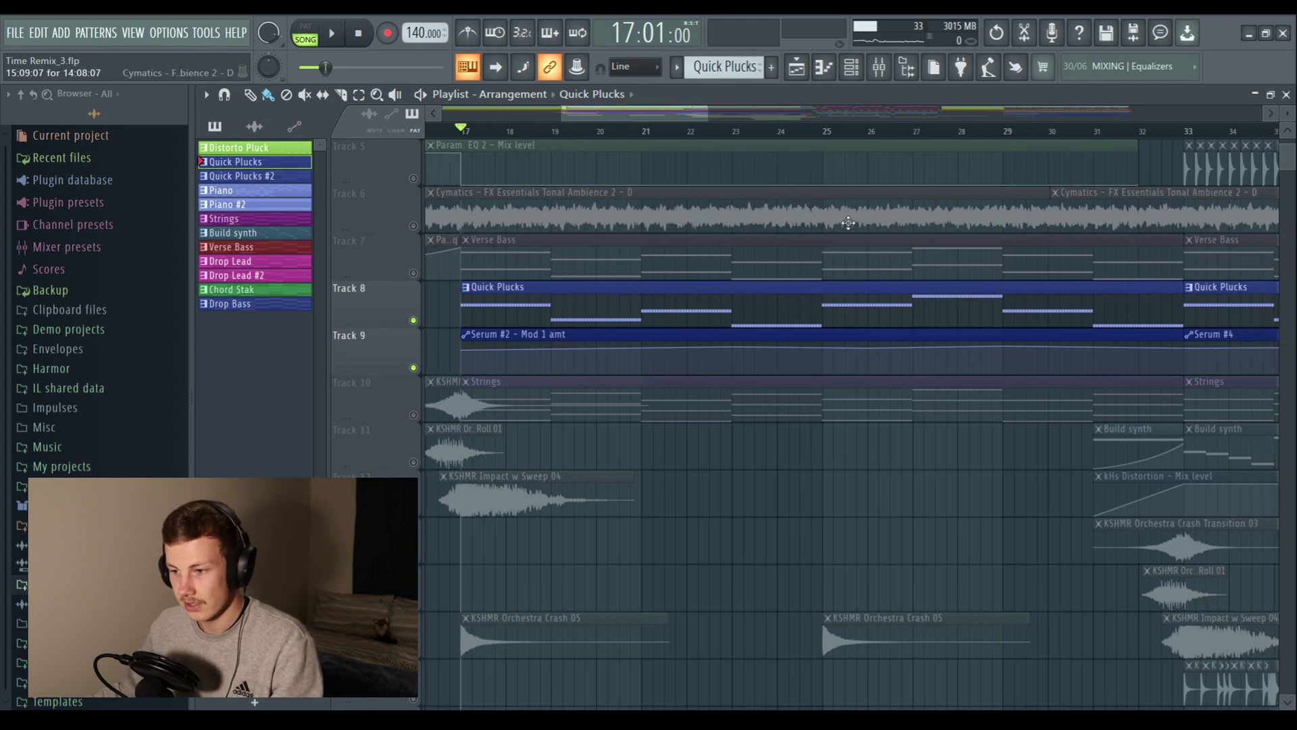
key("space")
left_click(553, 131)
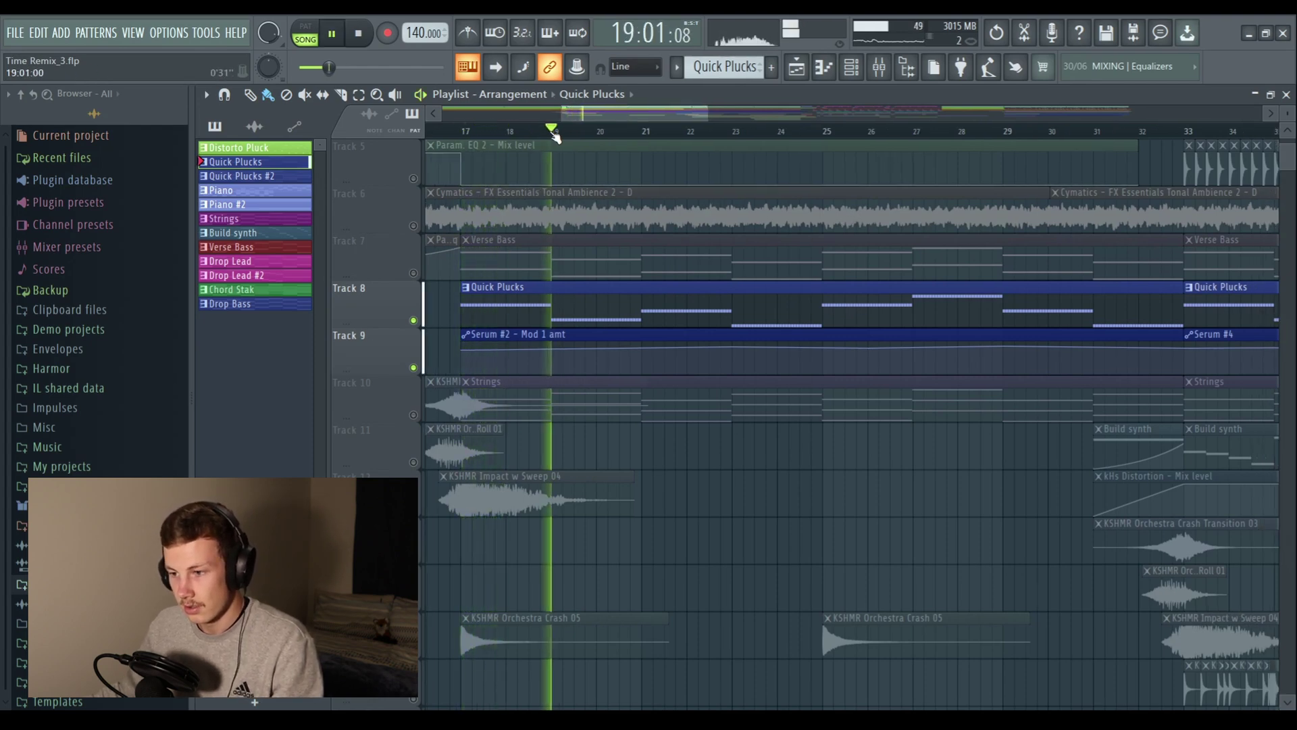
left_click(645, 131)
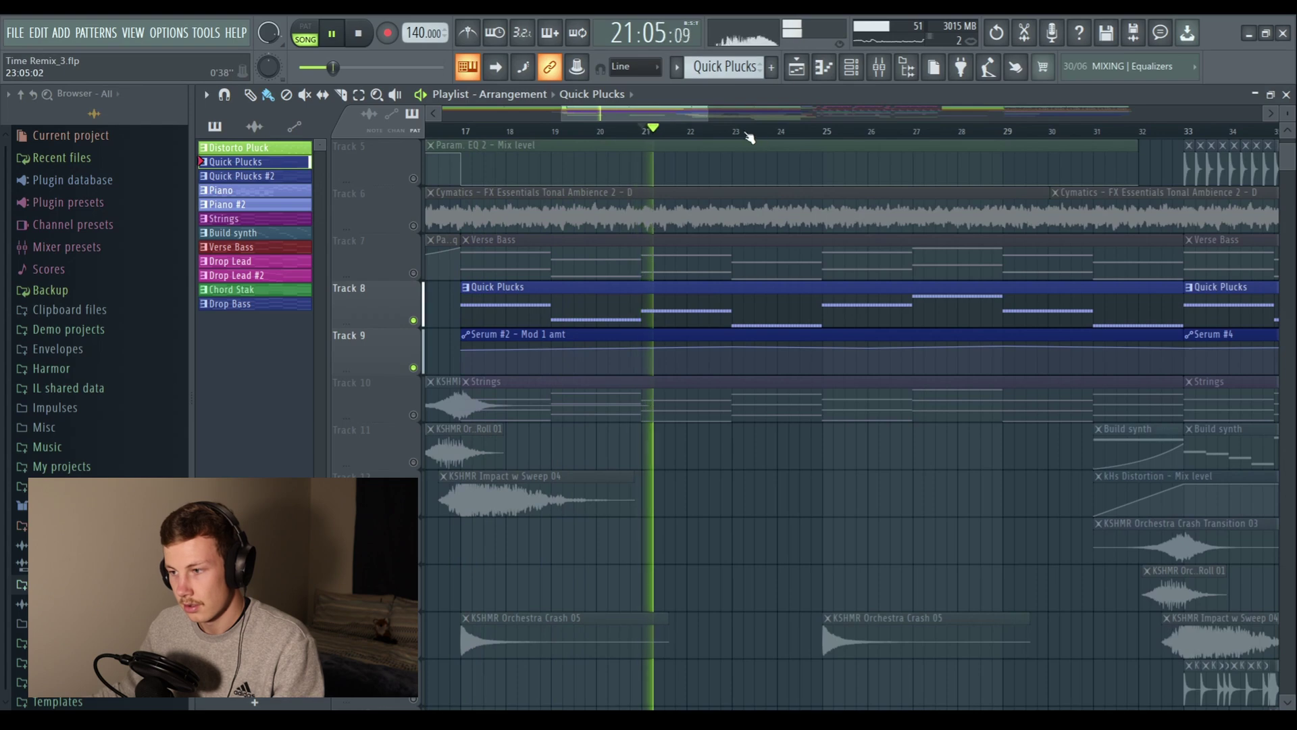
left_click(735, 131)
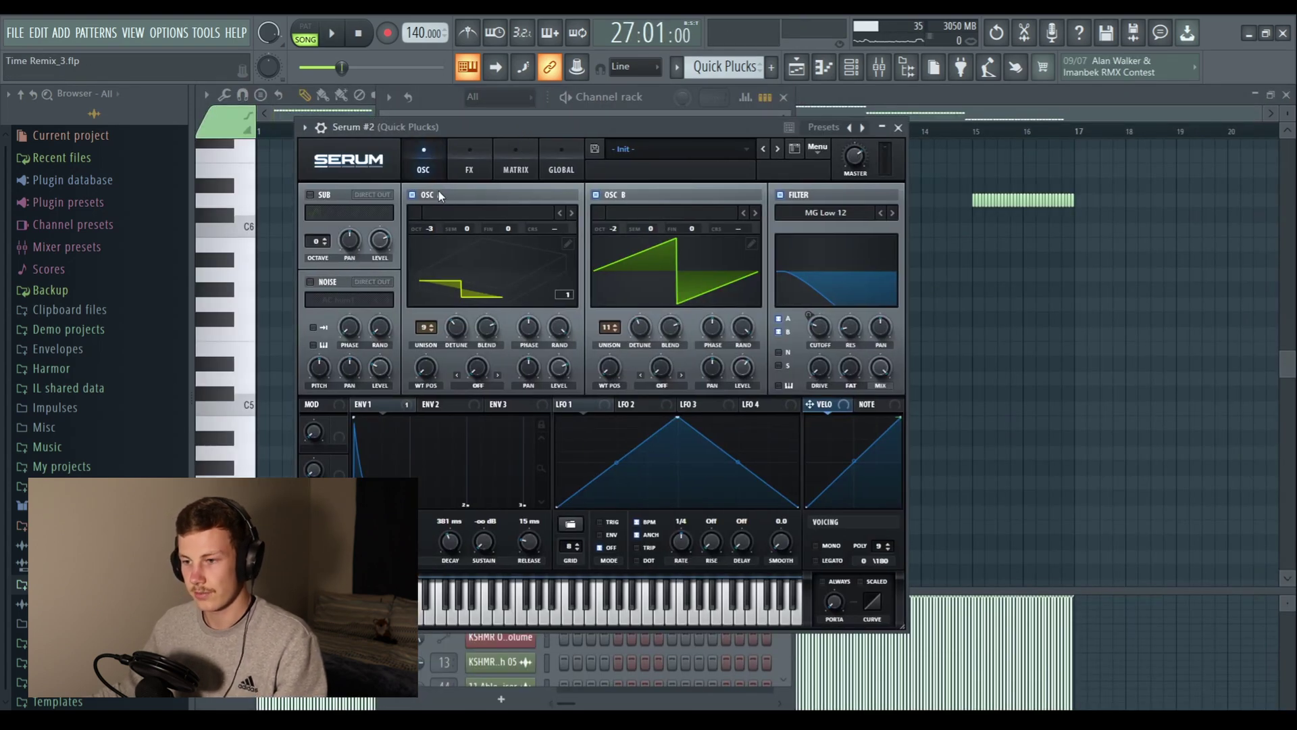
- Listen to the Quick Plucks from bar 27 while inspecting the Serum #2 oscillator and effects settings, then close the instrument
key("space")
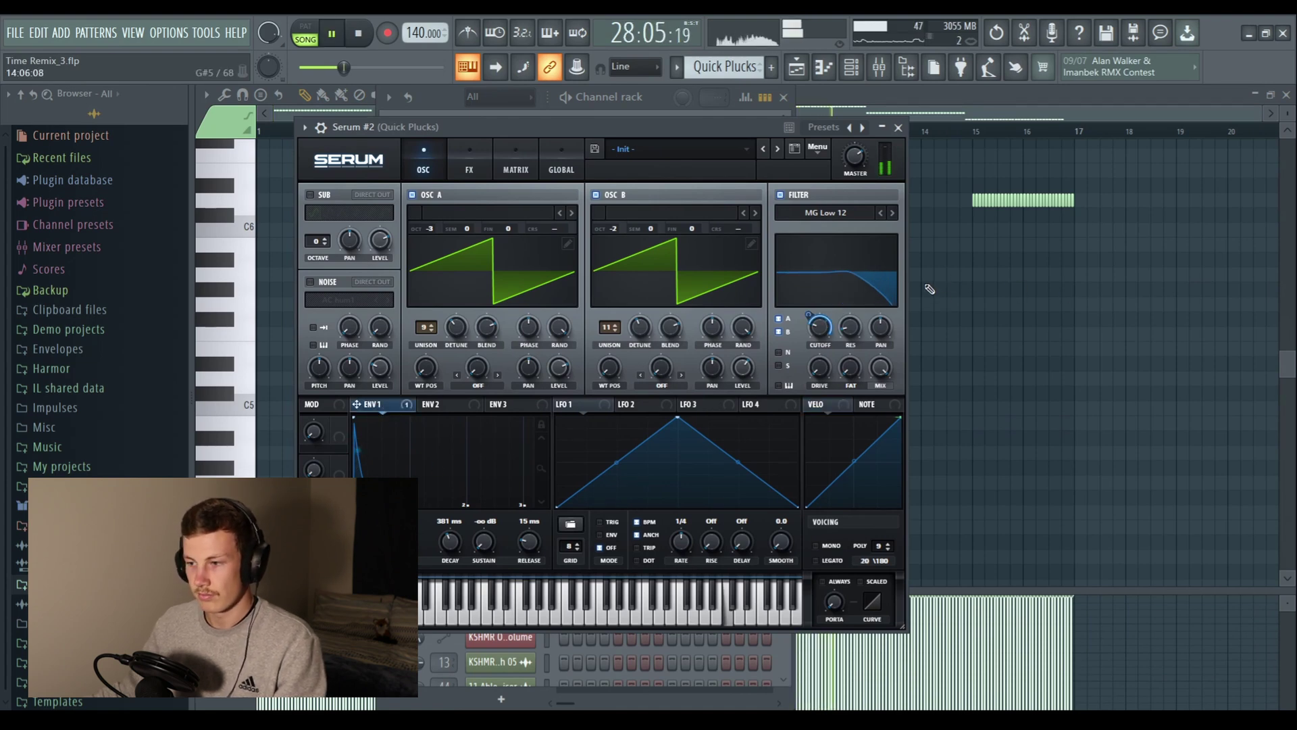
key("space")
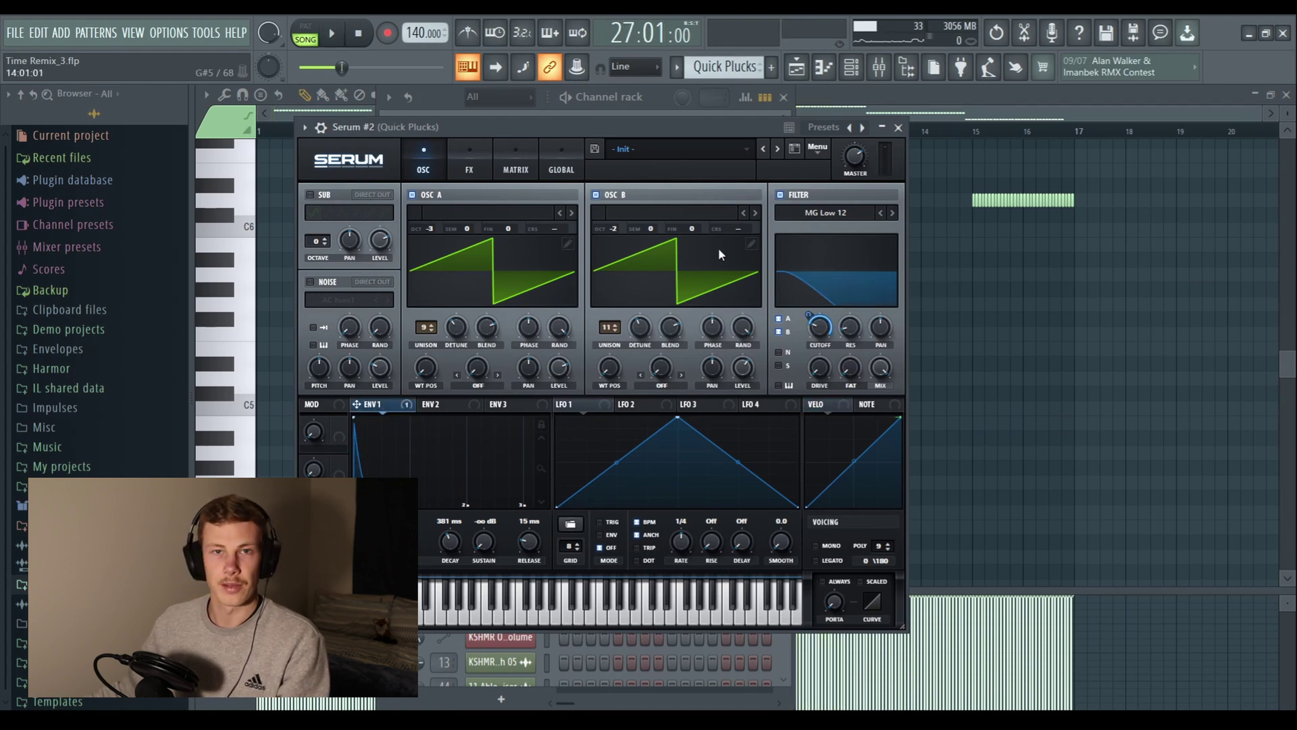
left_click(475, 150)
left_click(437, 160)
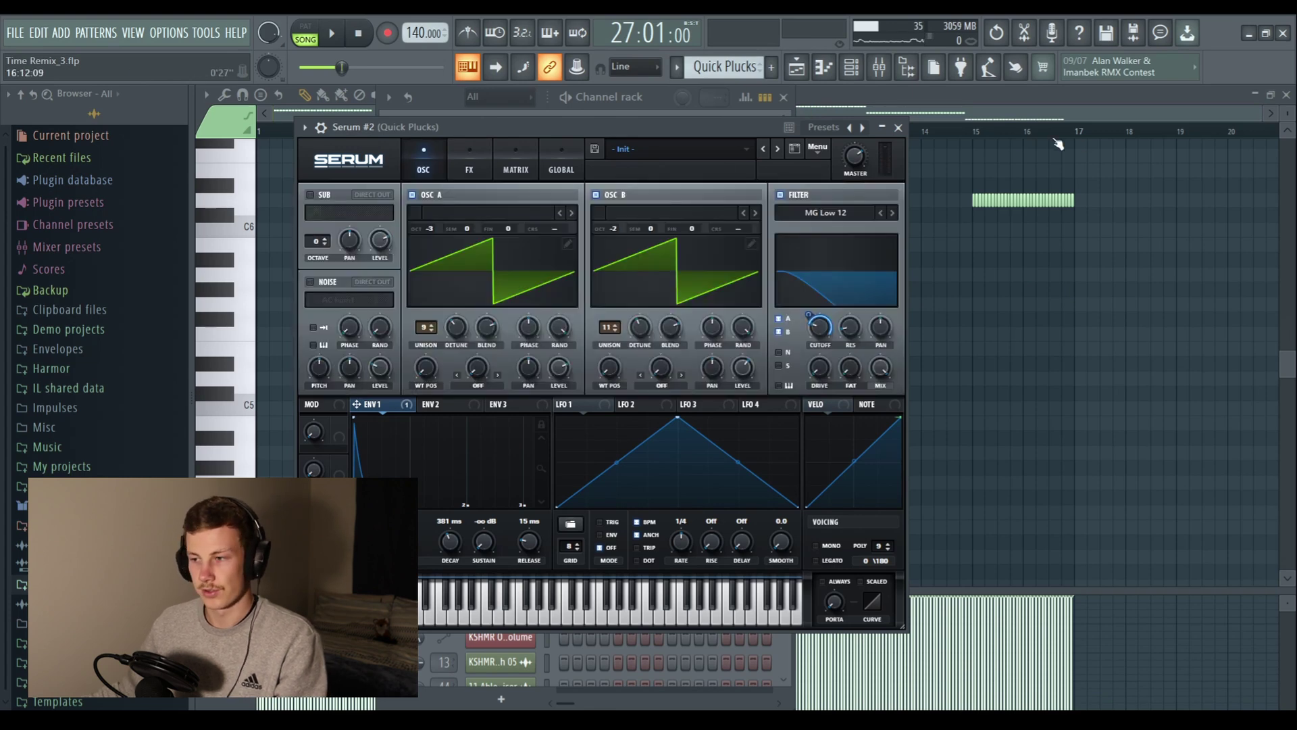
left_click(898, 128)
- Review the Strings pattern's notes in the piano roll and locate its LABS channel in the channel rack
left_click(832, 343)
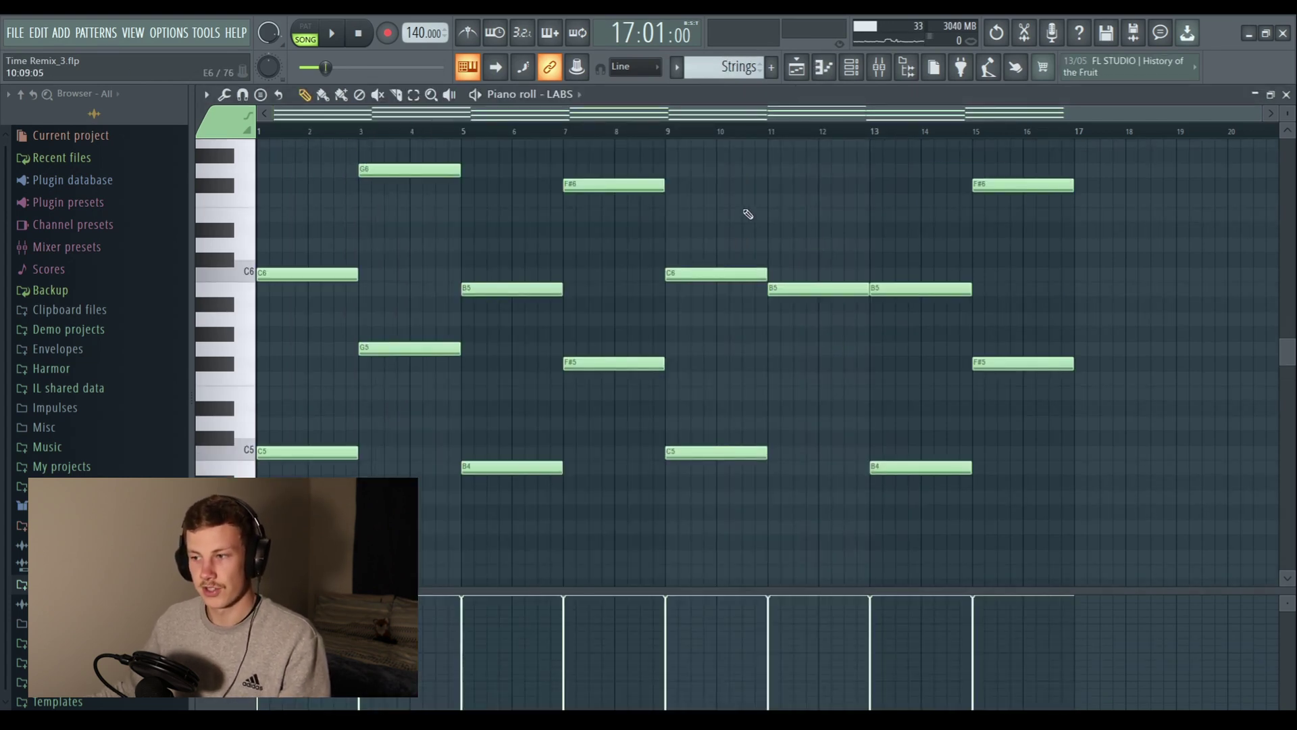
scroll(871, 204, "up", 3)
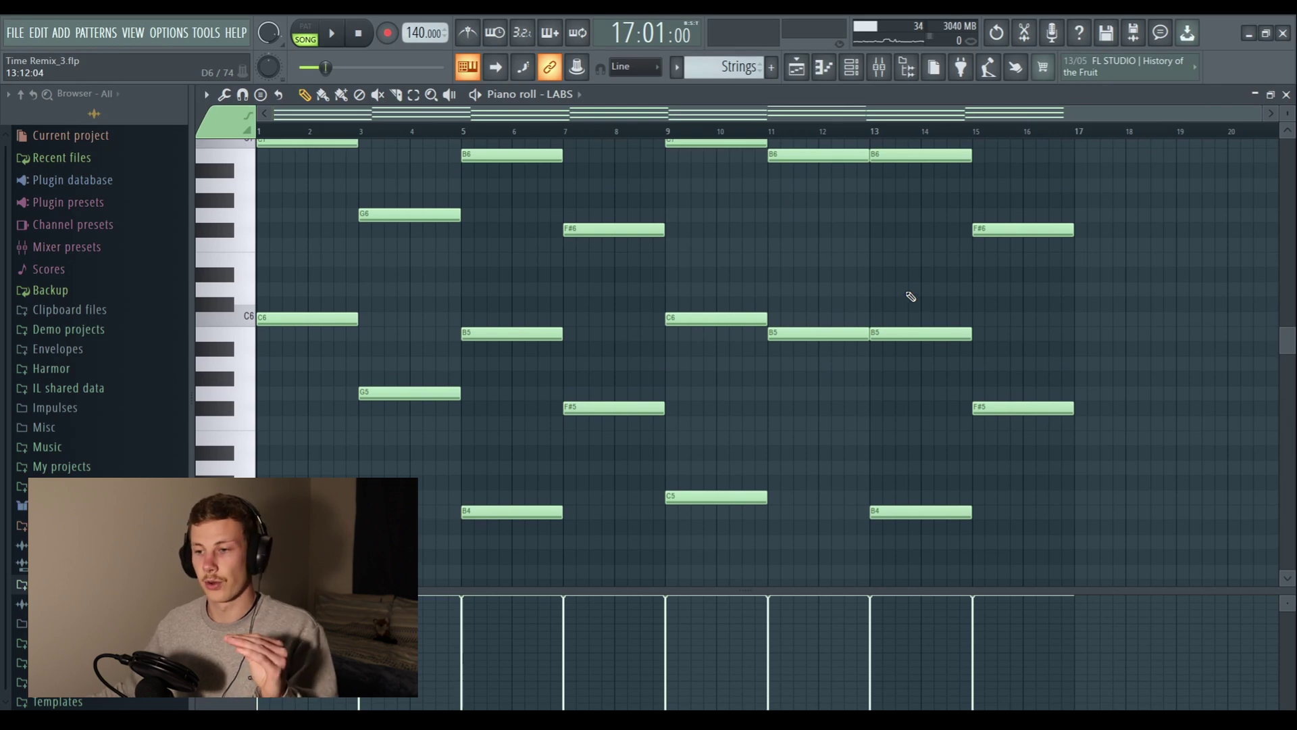
scroll(910, 295, "up", 6)
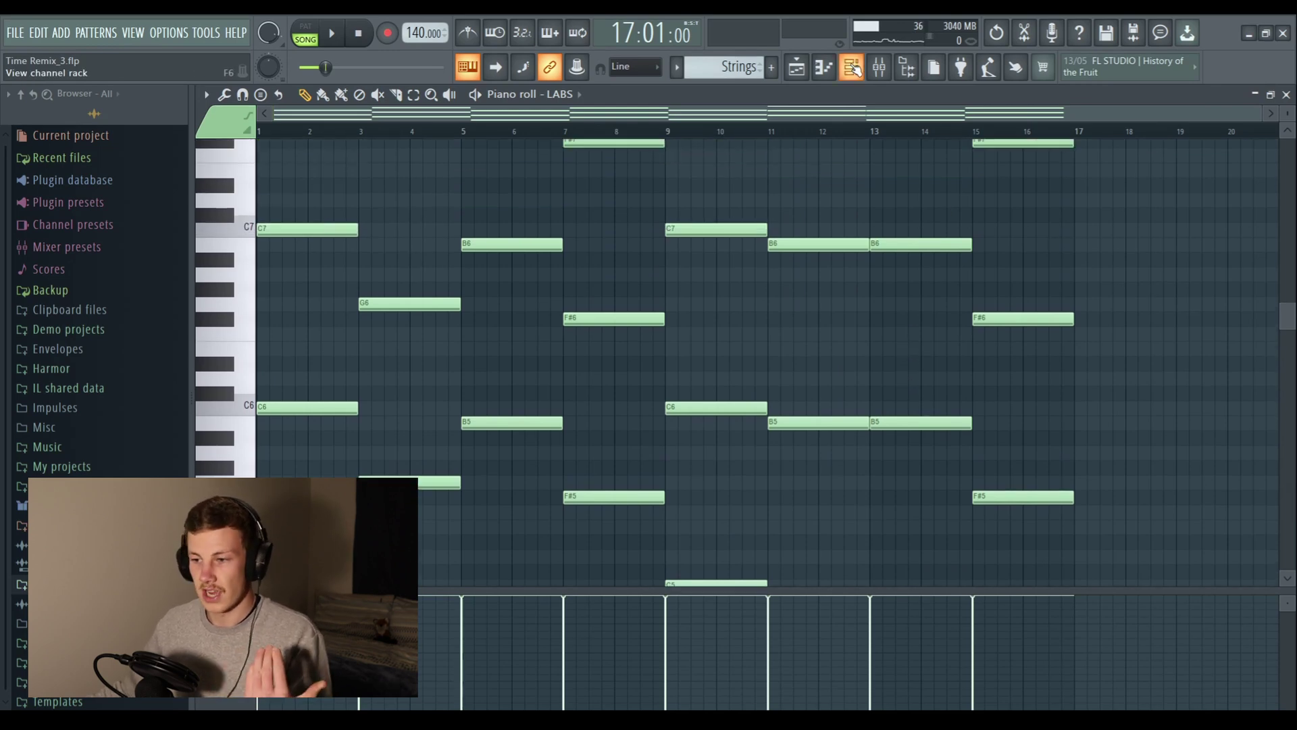
left_click(853, 68)
scroll(665, 514, "down", 6)
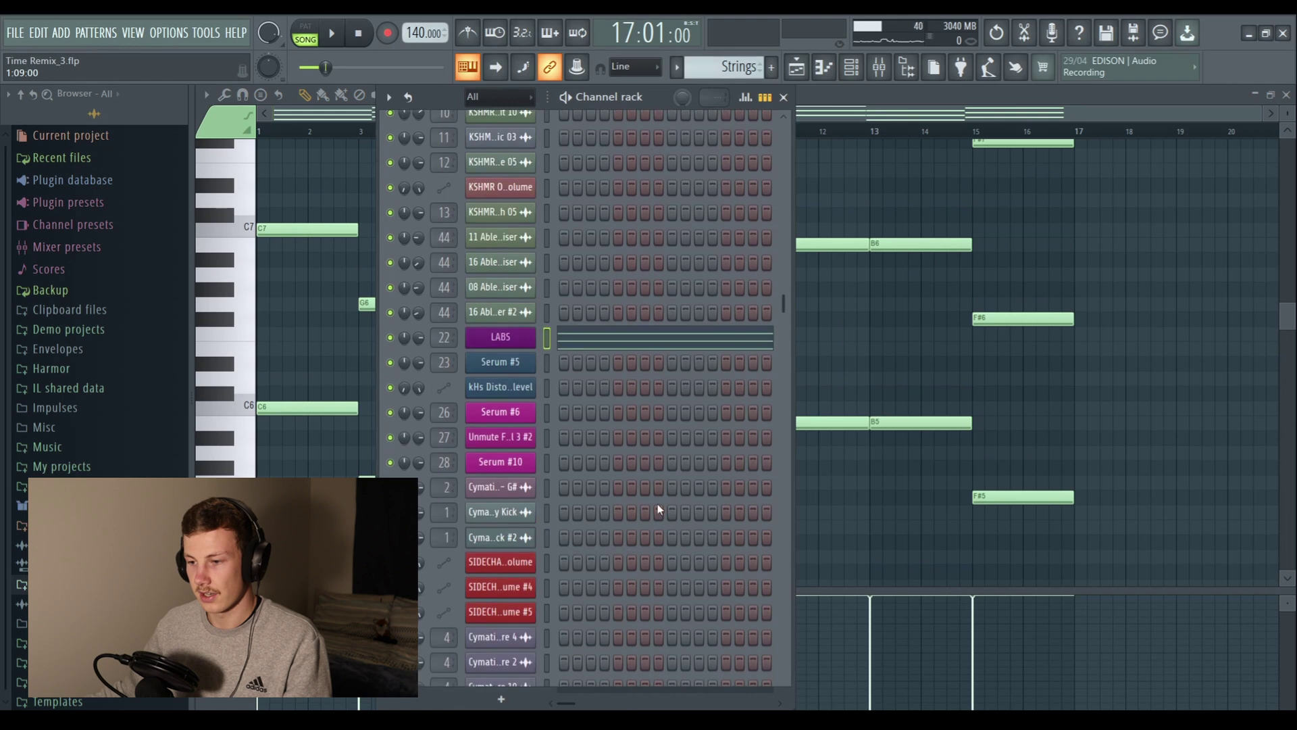
- Check the LABS strings preset, then play the Strings pattern in the piano roll, jumping to bars 3, 5 and 7
left_click(484, 341)
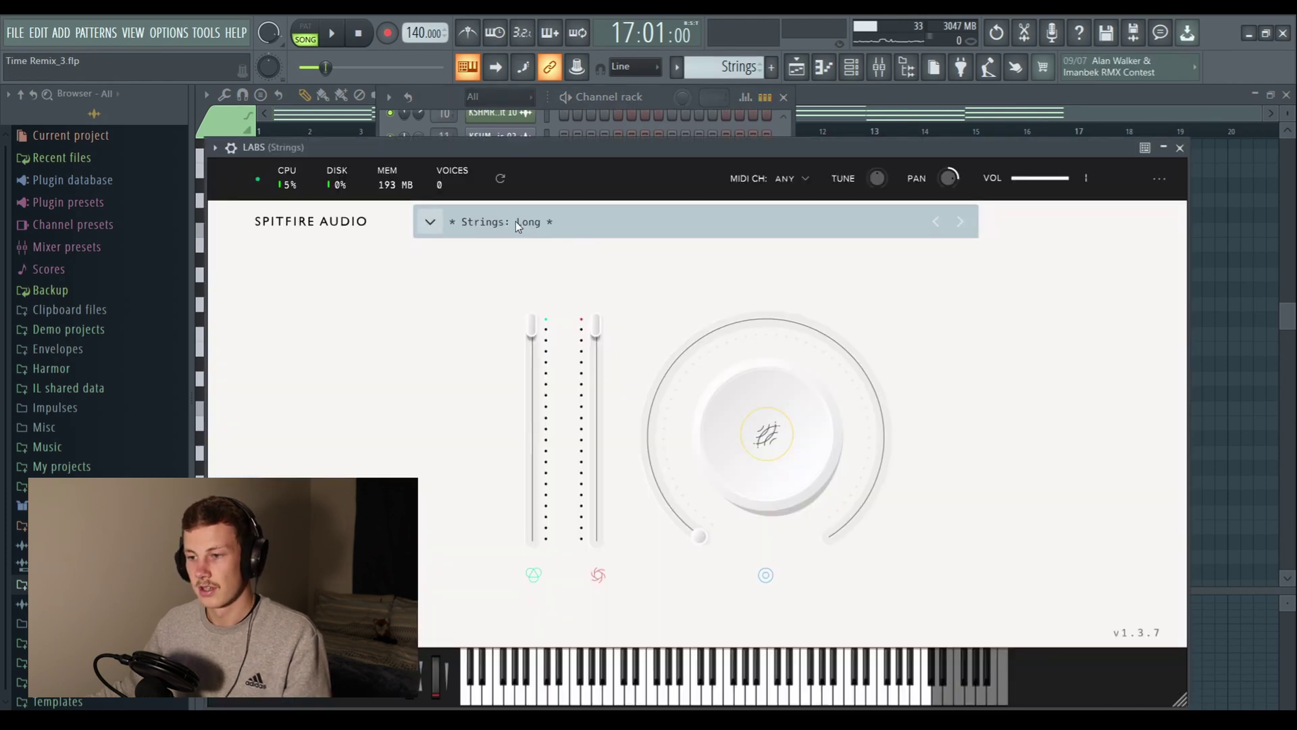
left_click(1180, 148)
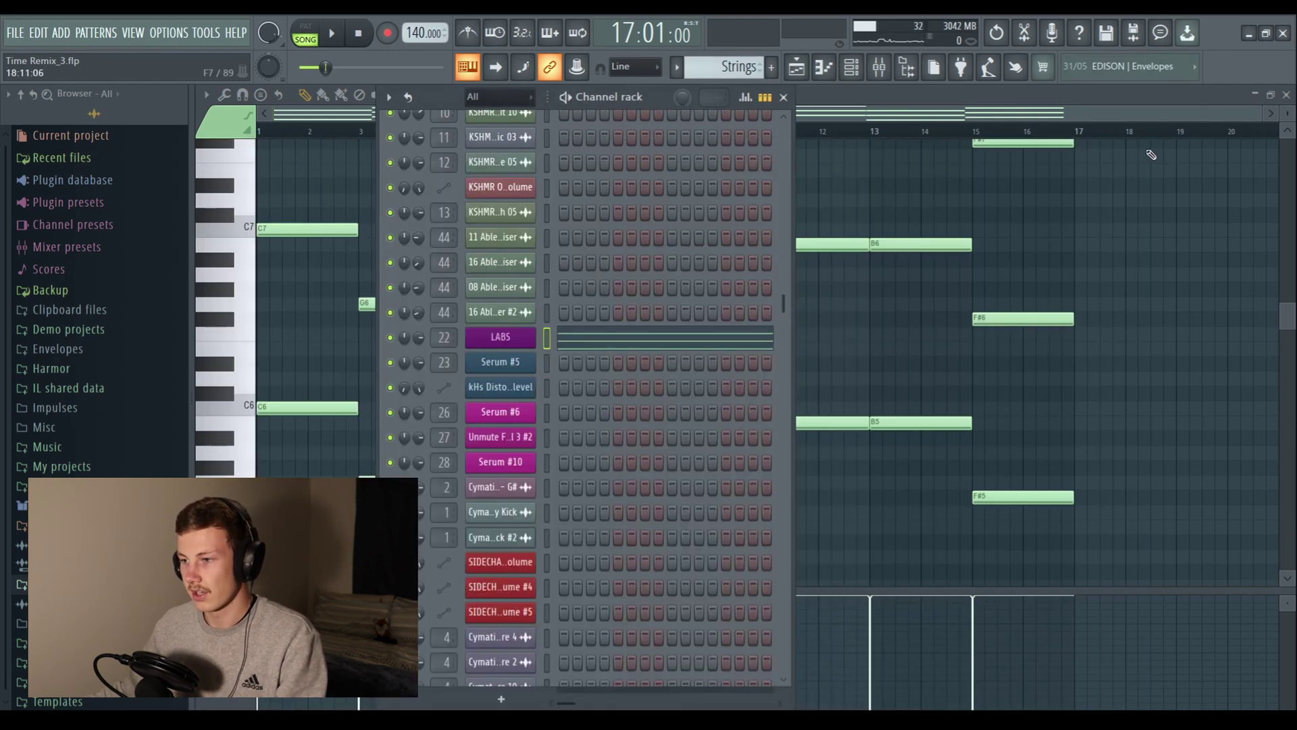
key("F7")
key("space")
left_click(360, 130)
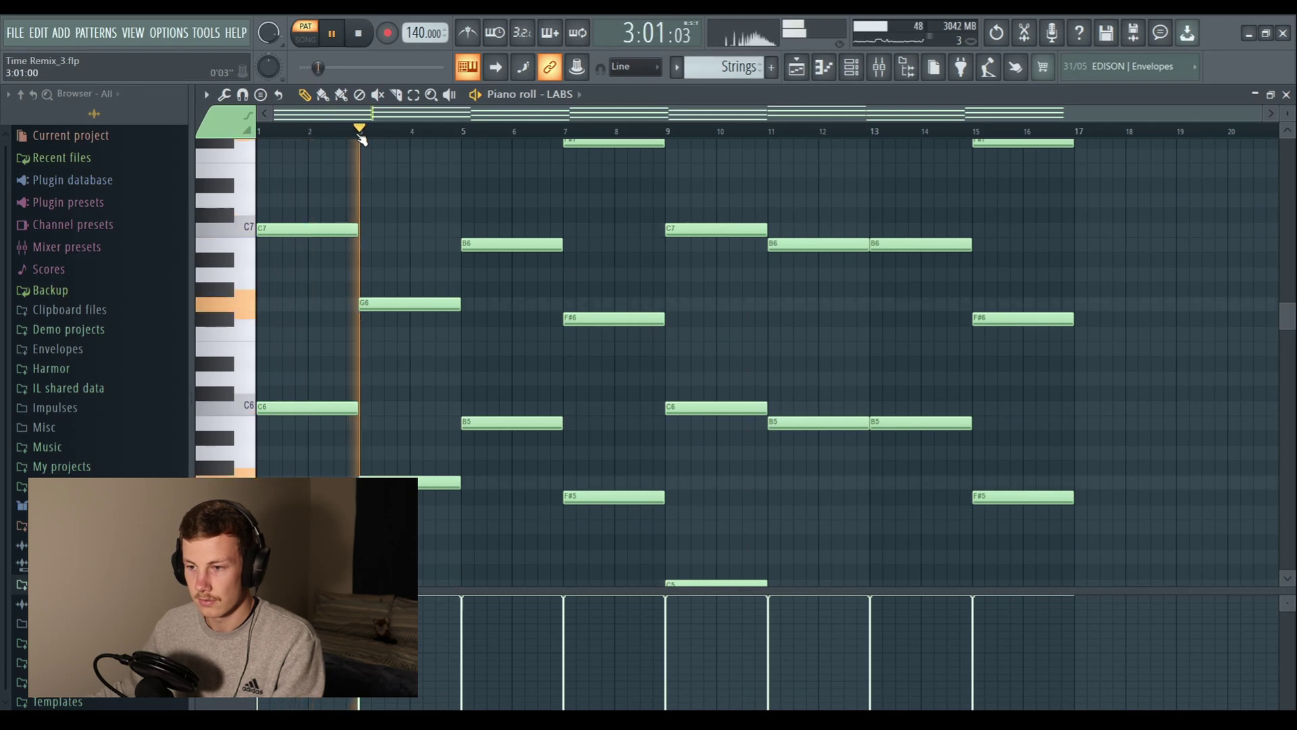
left_click(467, 131)
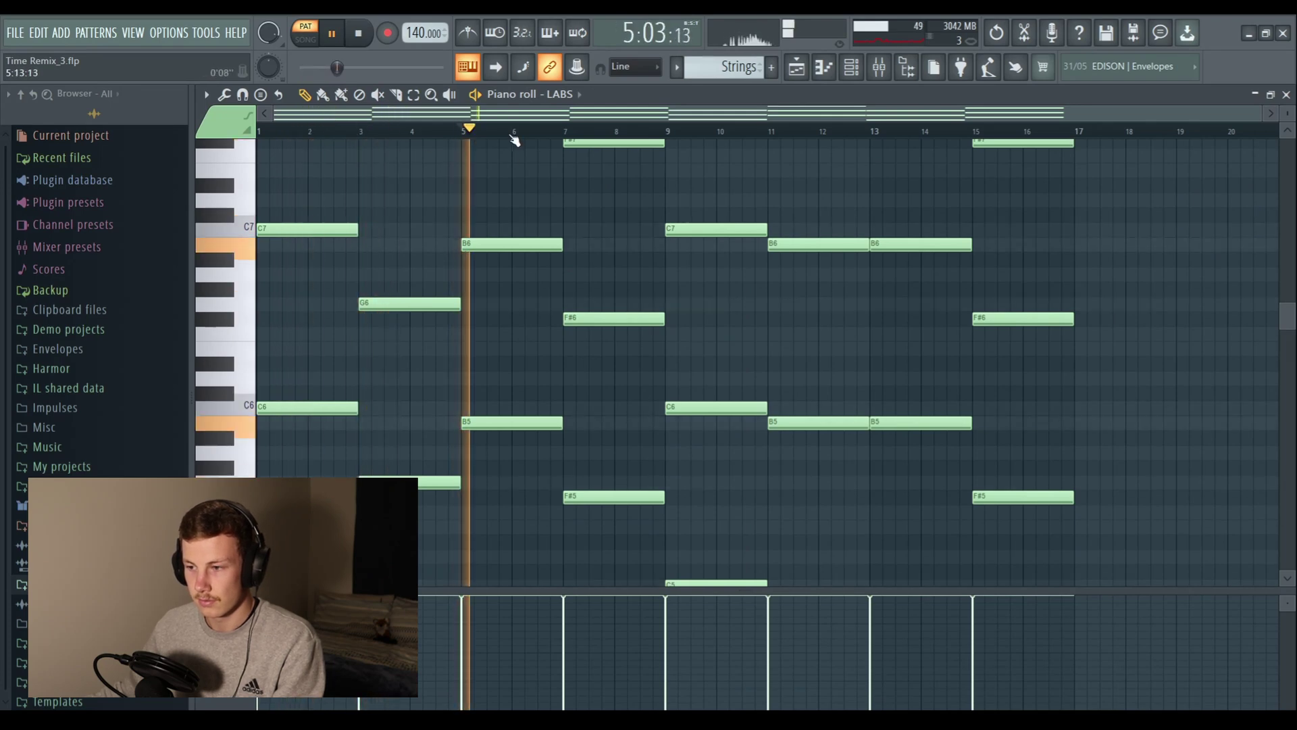
left_click(567, 132)
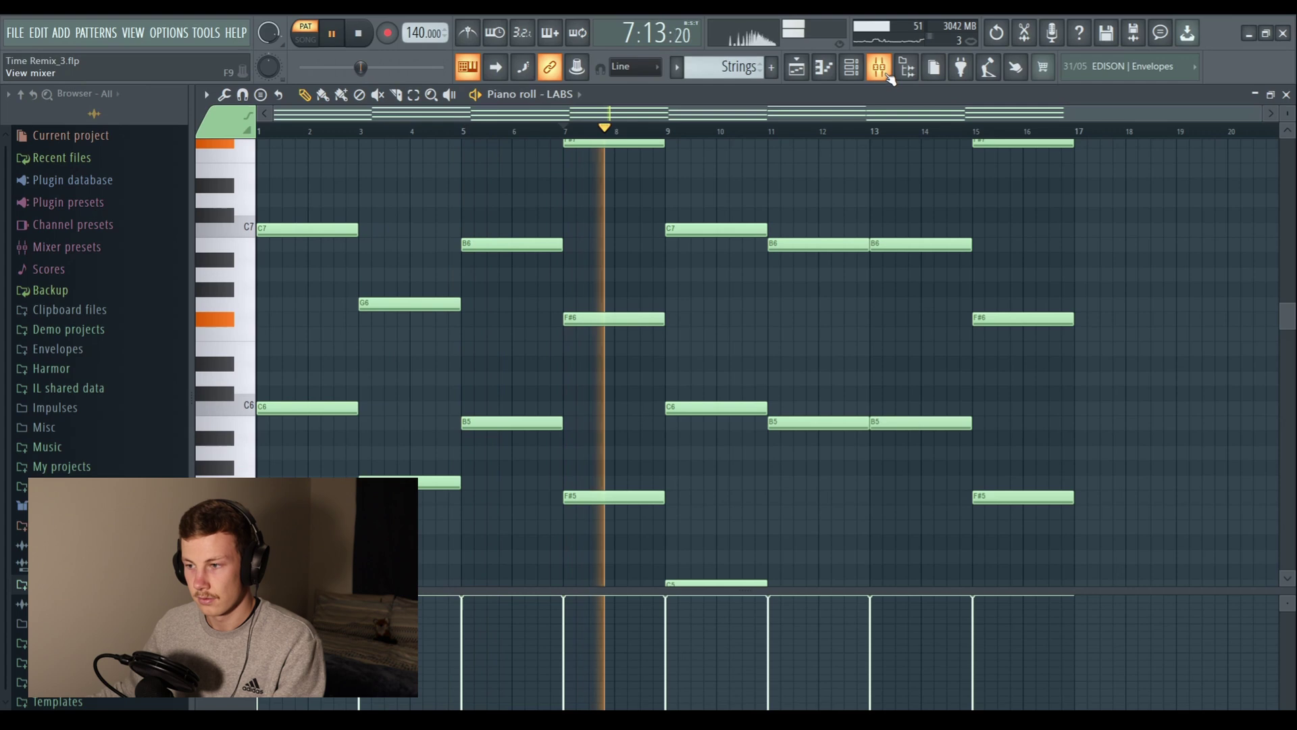
- Inspect the kHs Distortion settings on the Strings mixer track, then close the effect
left_click(906, 67)
key("space")
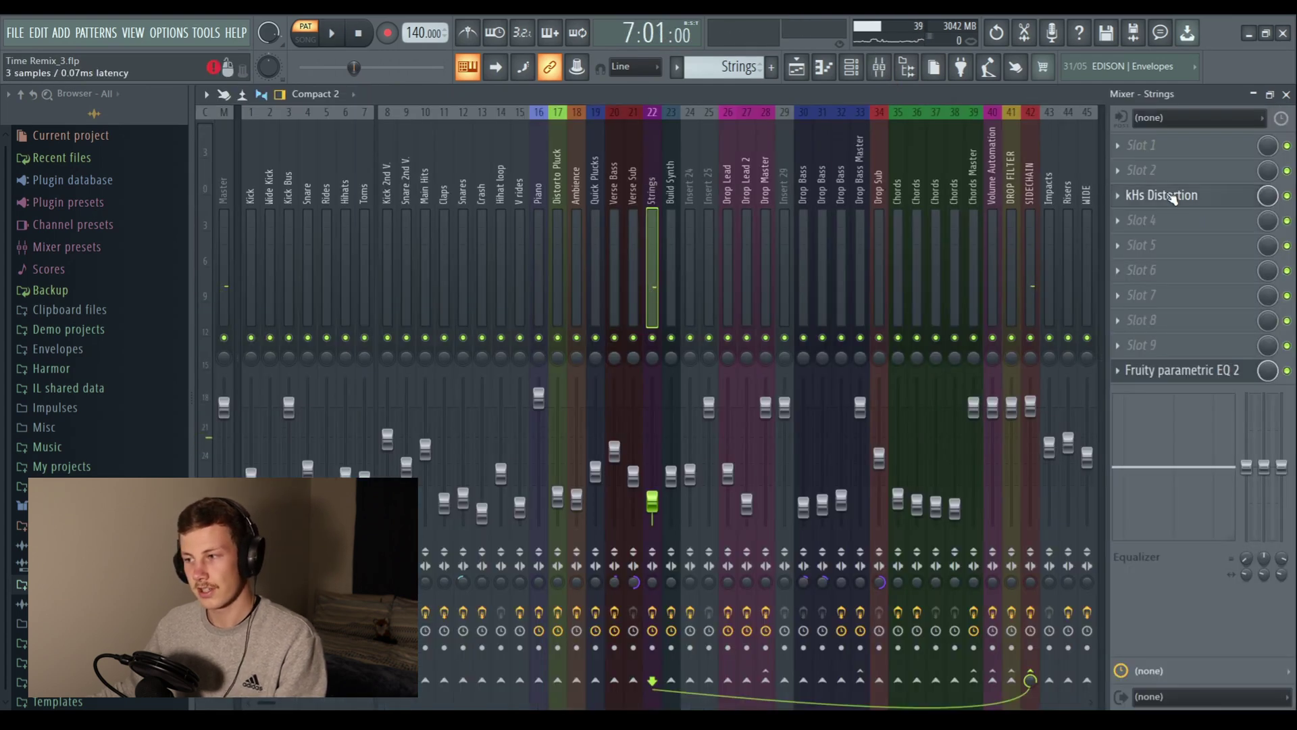
left_click(1175, 196)
left_click_drag(513, 292, 644, 195)
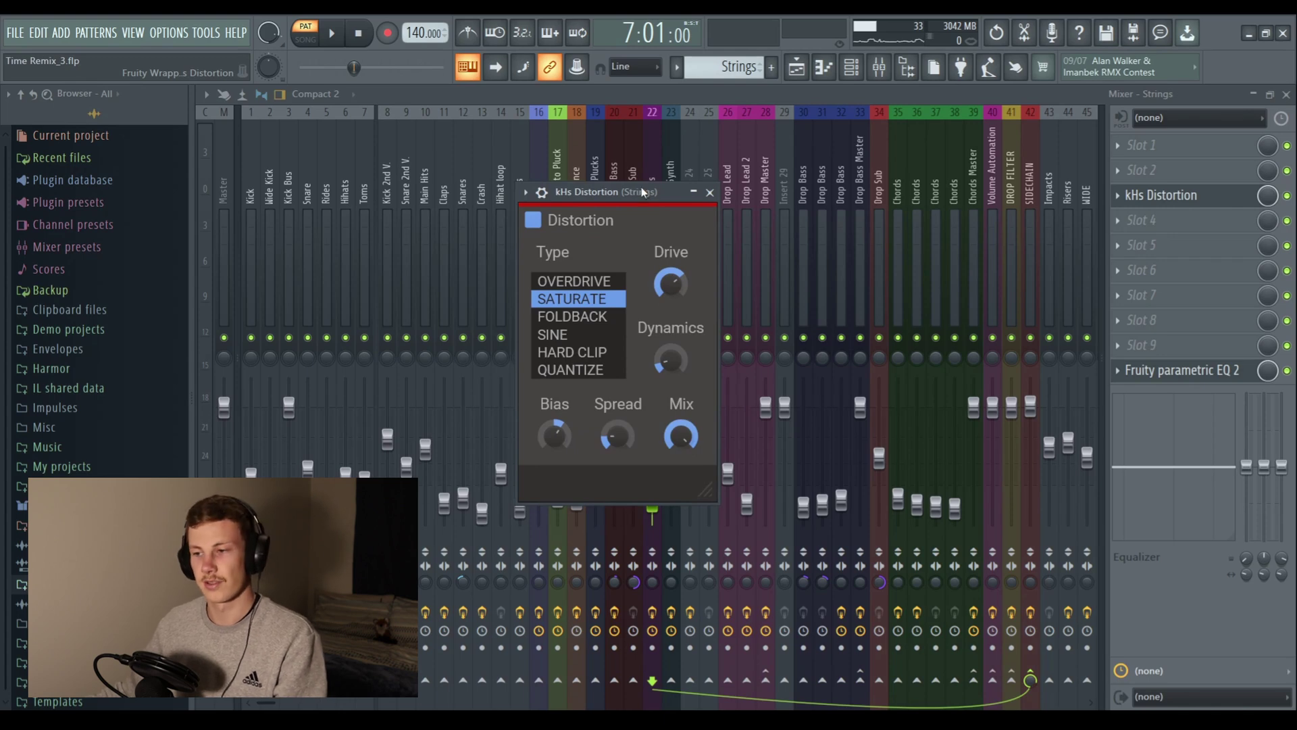
left_click(709, 191)
- Return to the playlist and play the isolated Build synth and its distortion mix automation on tracks 11 and 12 from bar 31
left_click(796, 66)
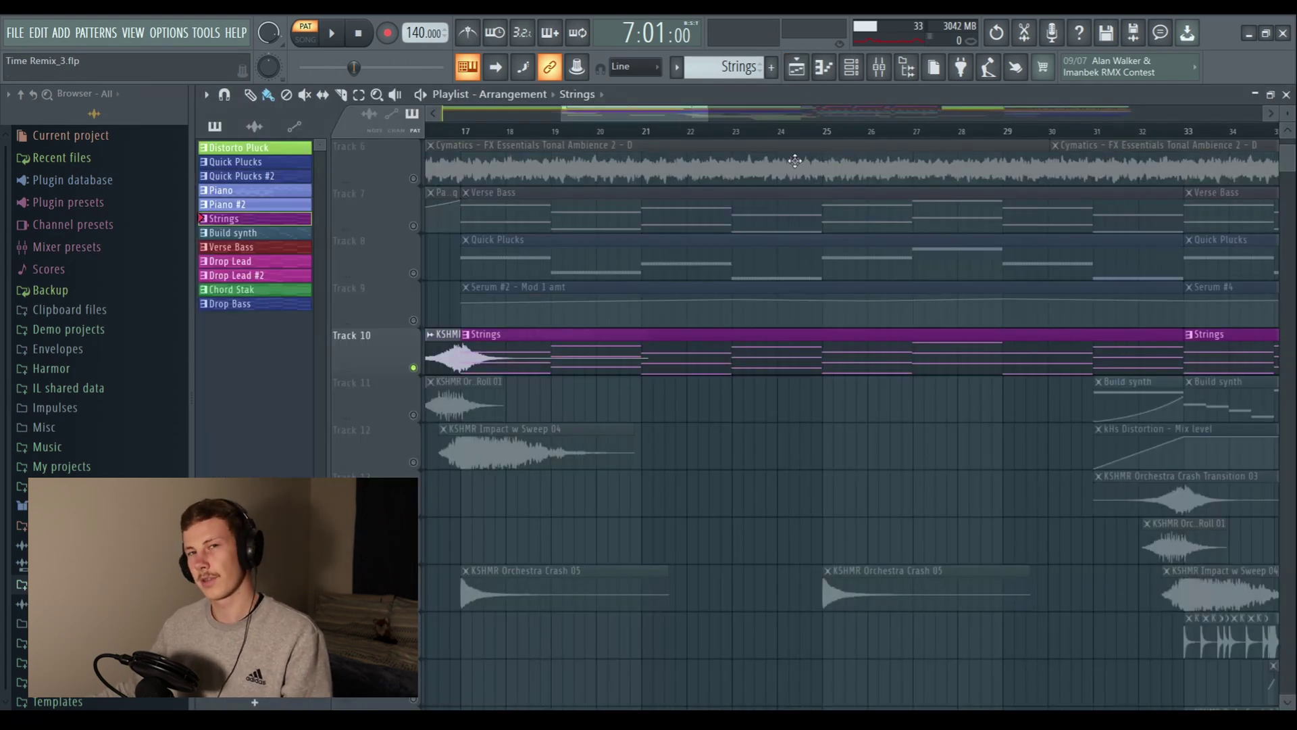
scroll(542, 135, "down", 2)
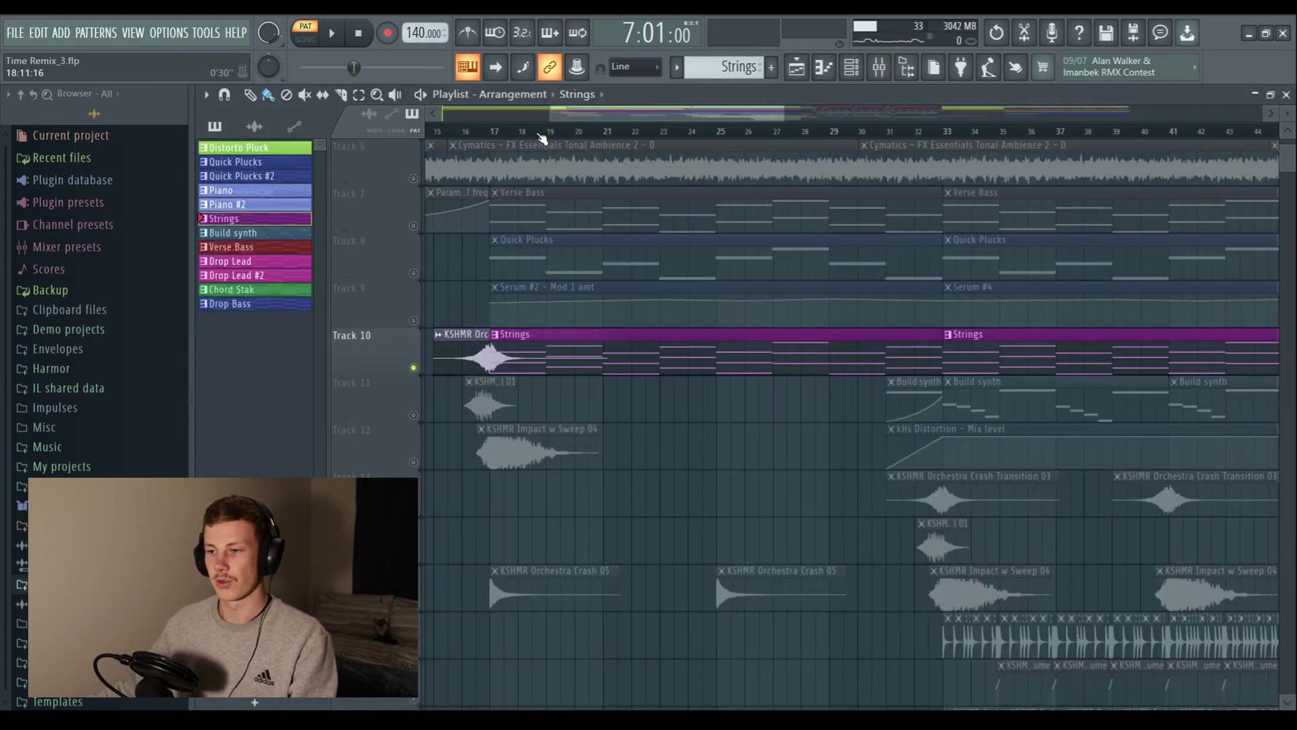
scroll(543, 135, "down", 2)
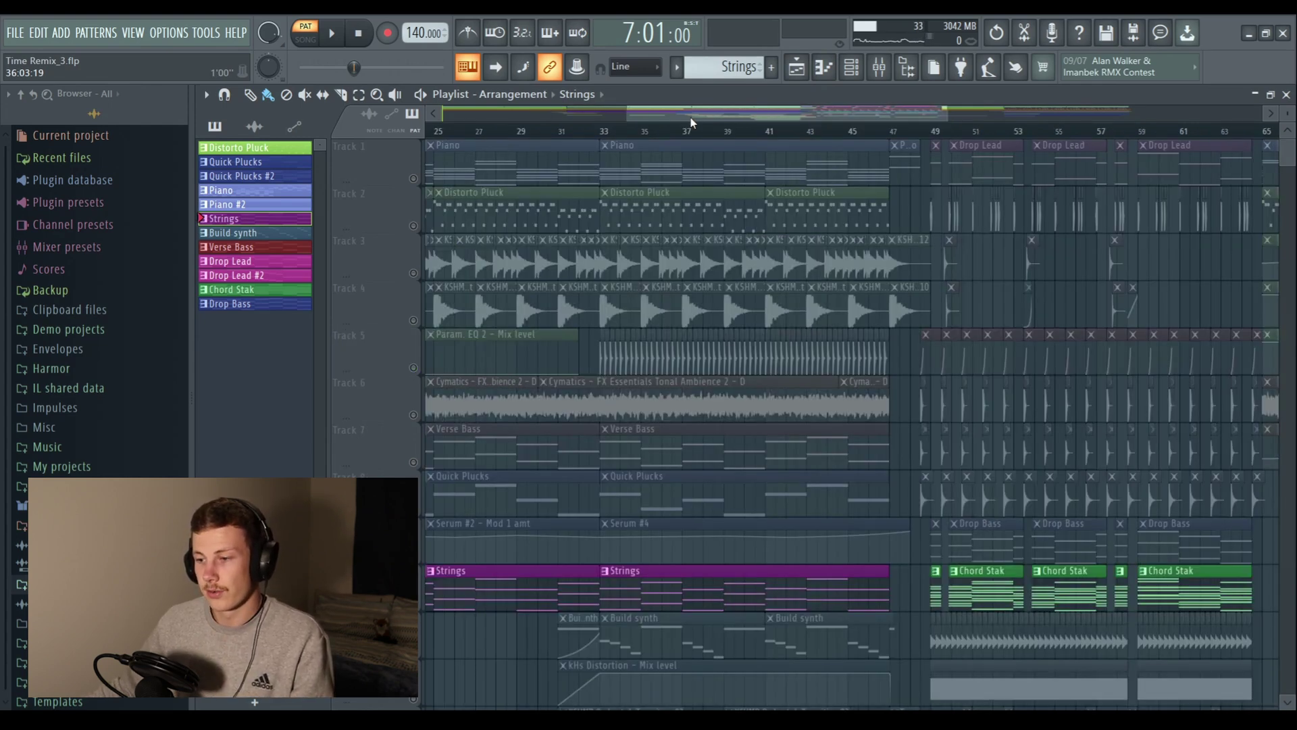
scroll(659, 140, "up", 1)
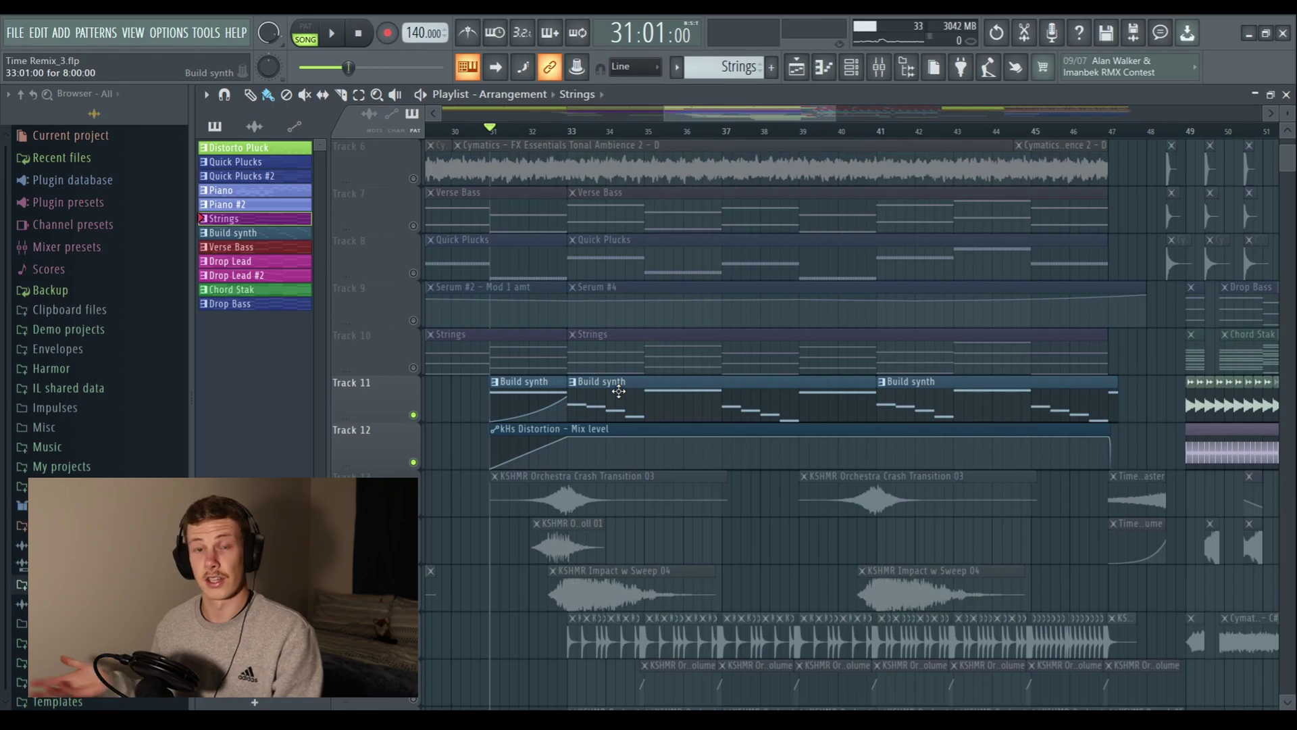
key("space")
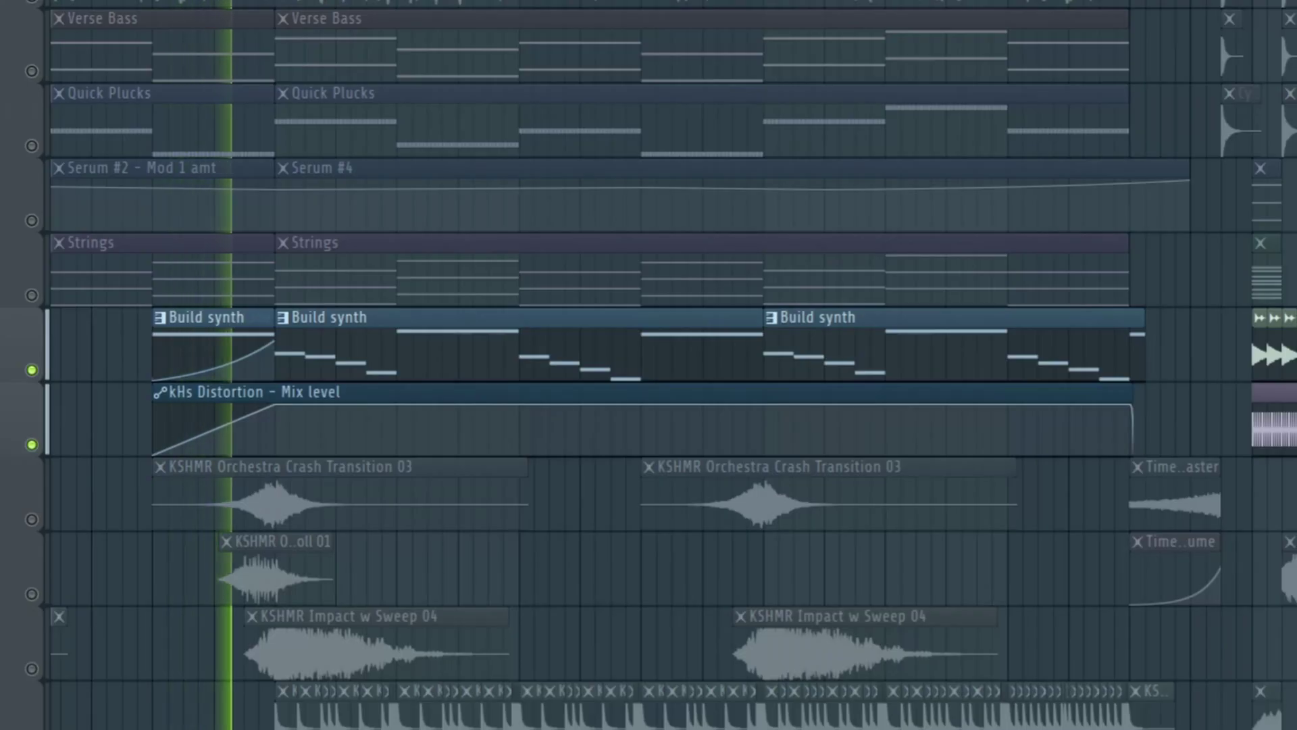
- Review the Build synth's notes from bar 1 in the piano roll and inspect its Serum #5 instrument
scroll(391, 365, "up", 1)
scroll(735, 15, "up", 1)
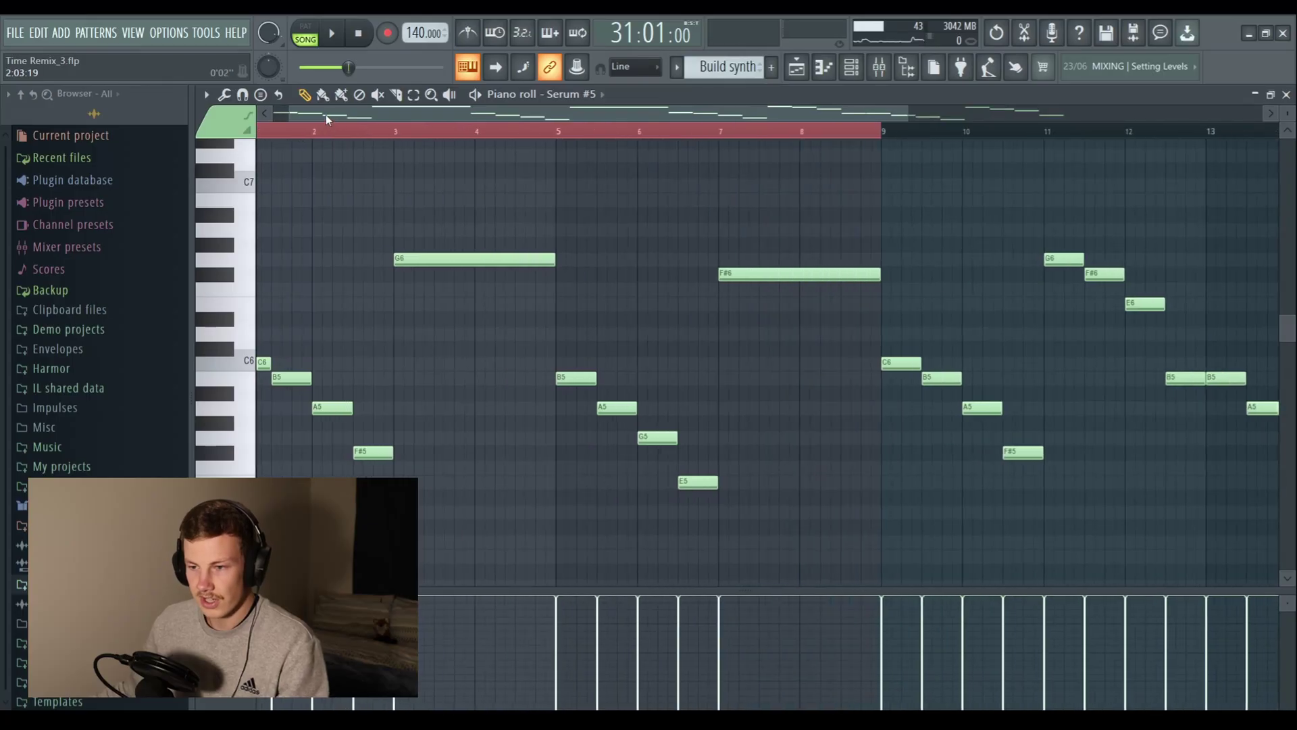
left_click_drag(325, 115, 322, 115)
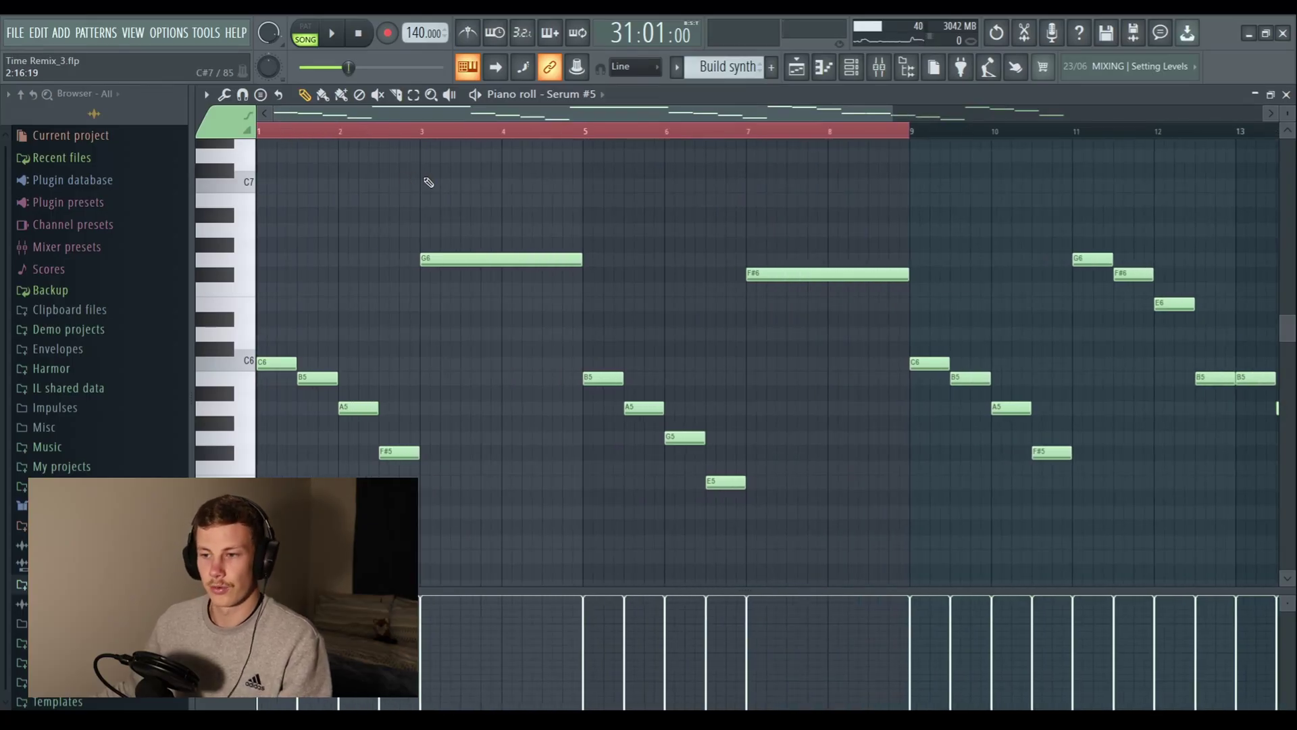
left_click(851, 67)
left_click(516, 365)
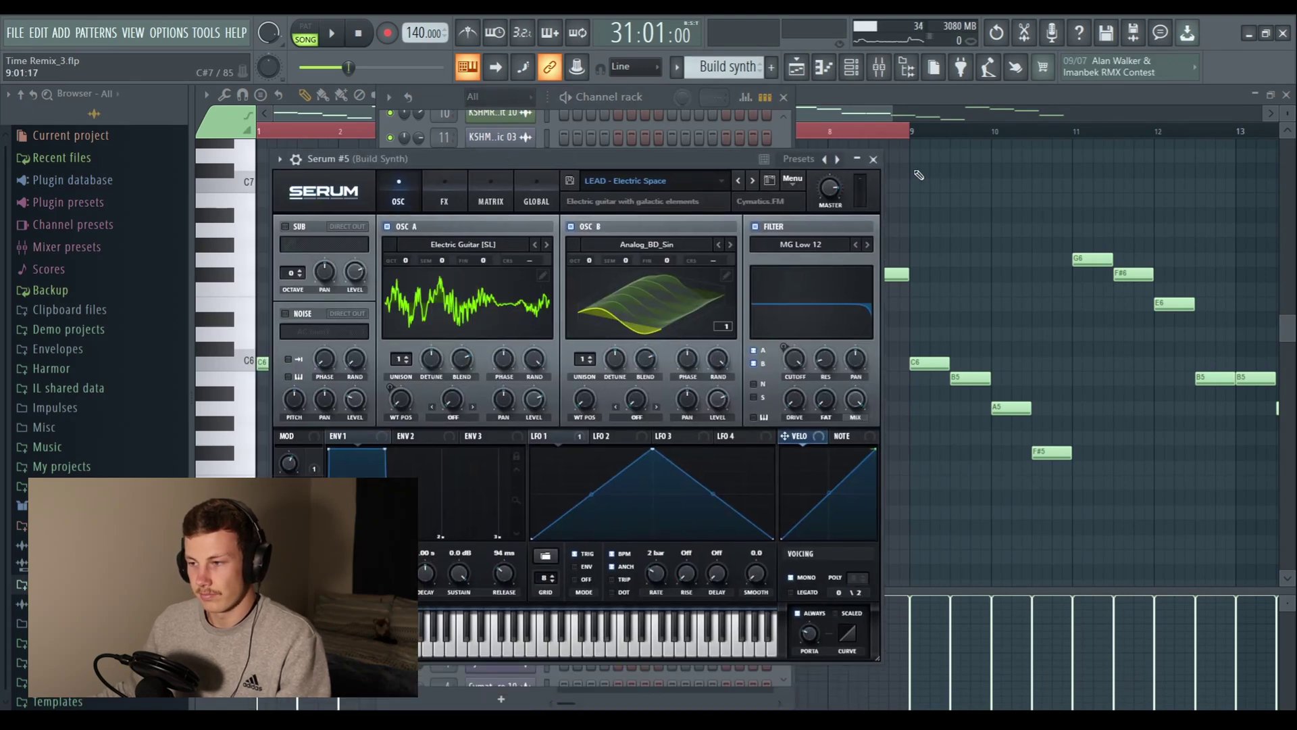
- Review the effects chain on the Build Synth mixer track, then return to the playlist with the playhead in bar 31
key("F9")
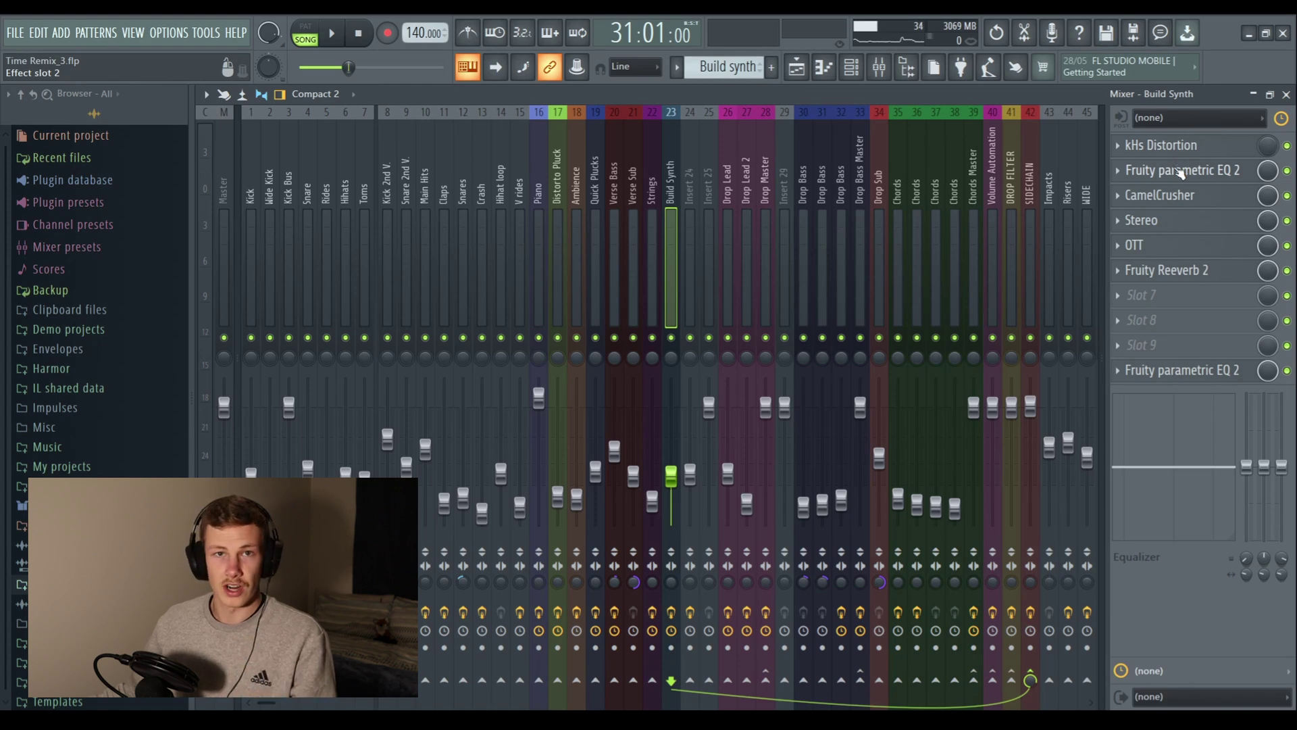
key("F5")
left_click(457, 136)
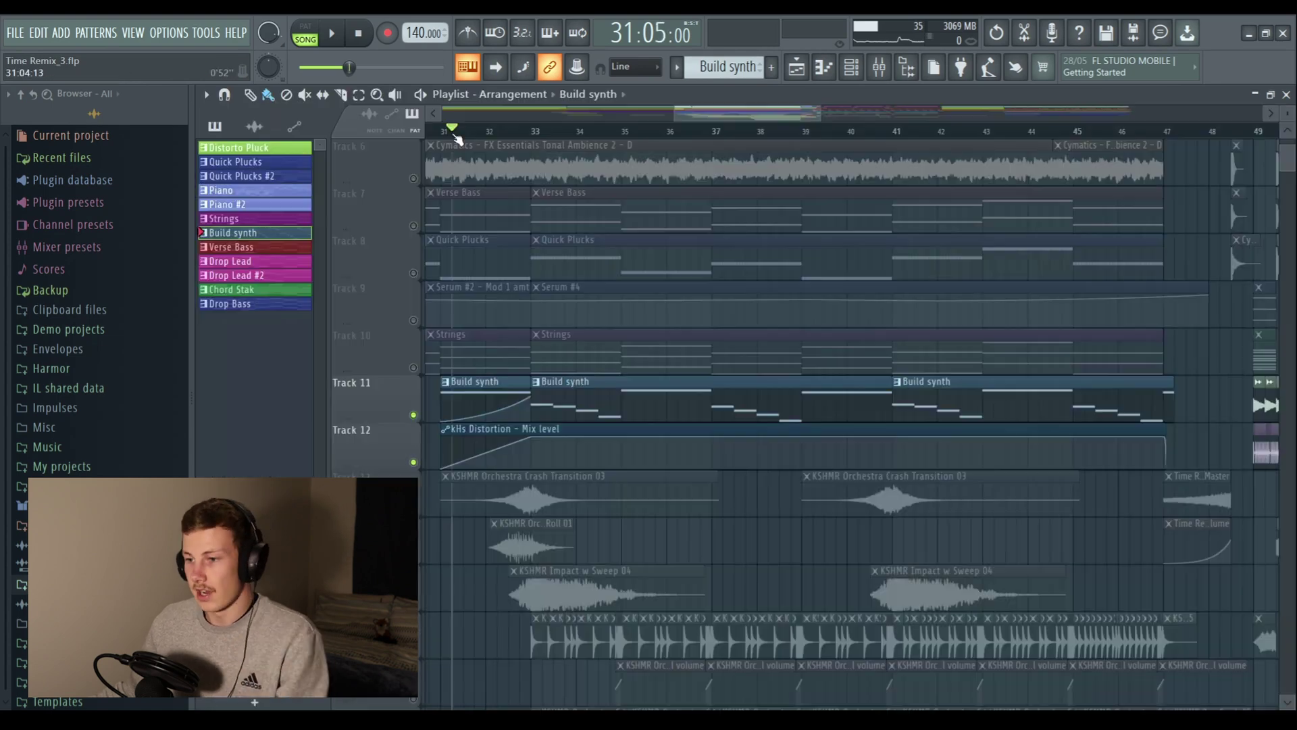
left_click(544, 116)
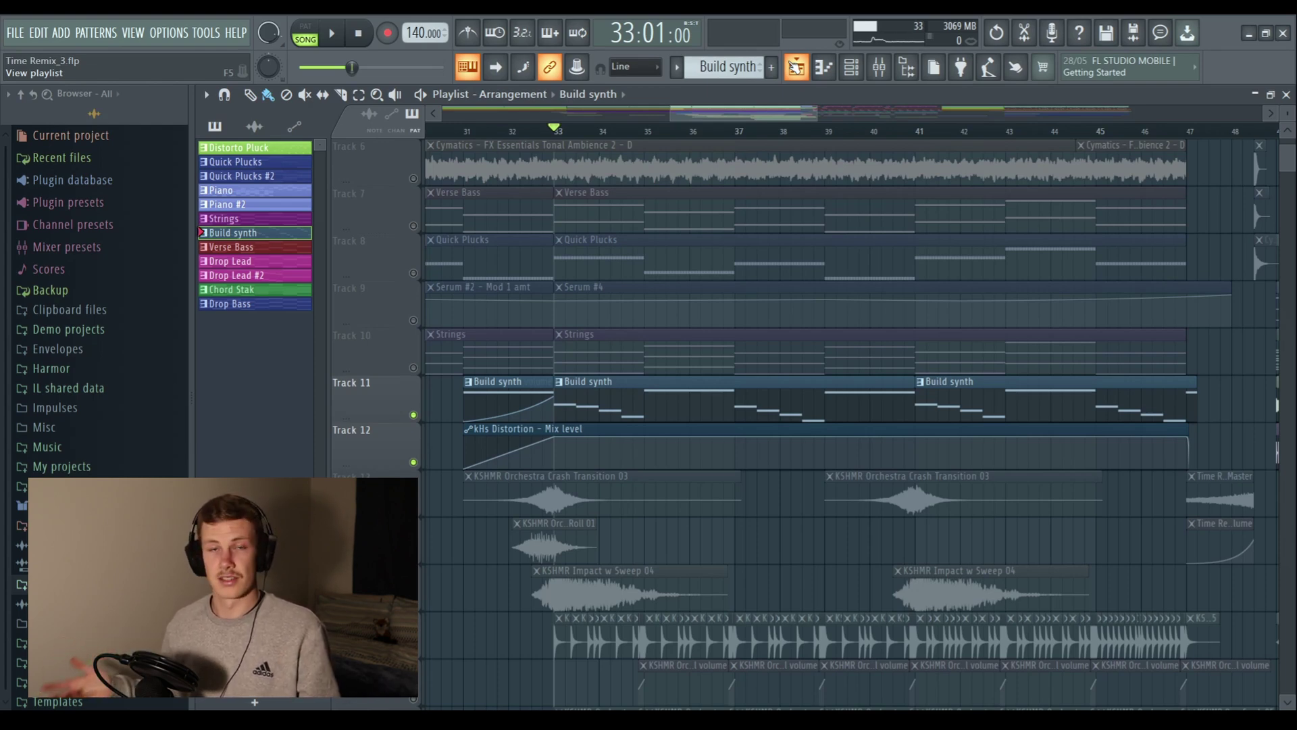
- Play the soloed percussion samples on track 5 from bar 33, then stop playback
scroll(733, 376, "up", 2)
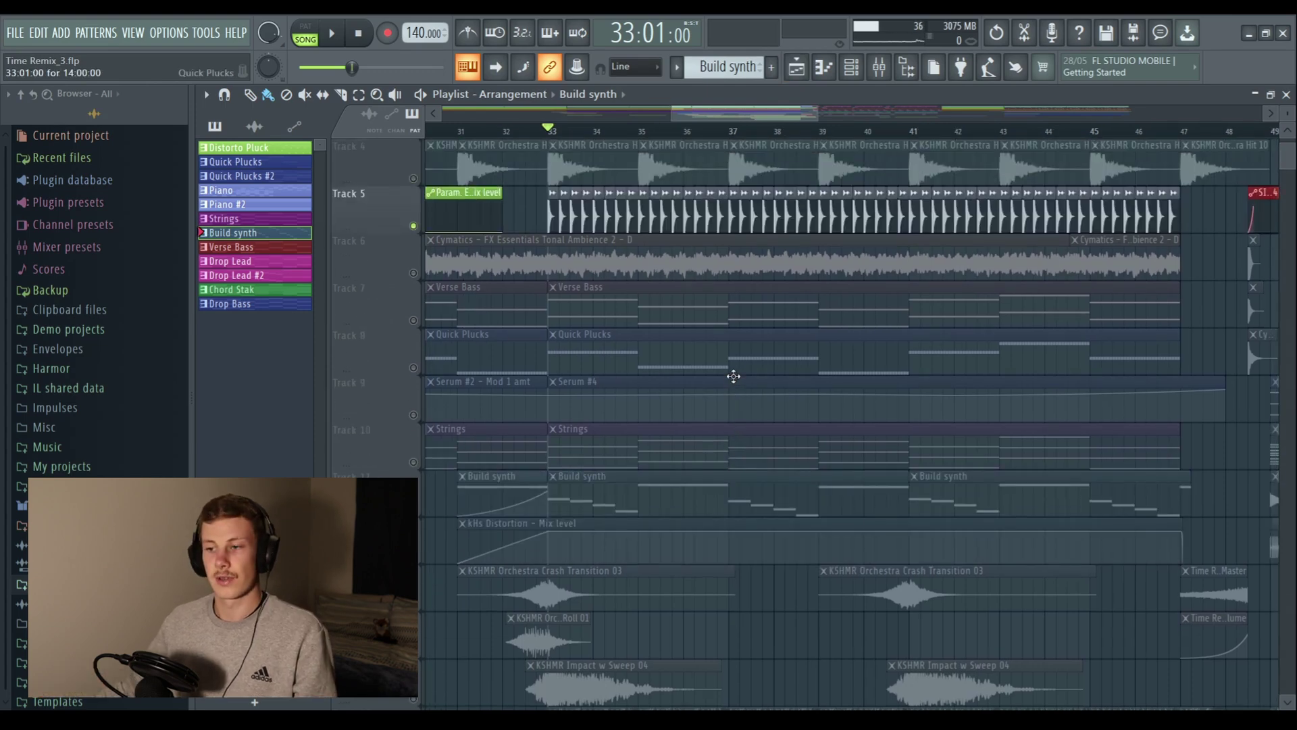
scroll(734, 376, "up", 2)
scroll(561, 139, "up", 2)
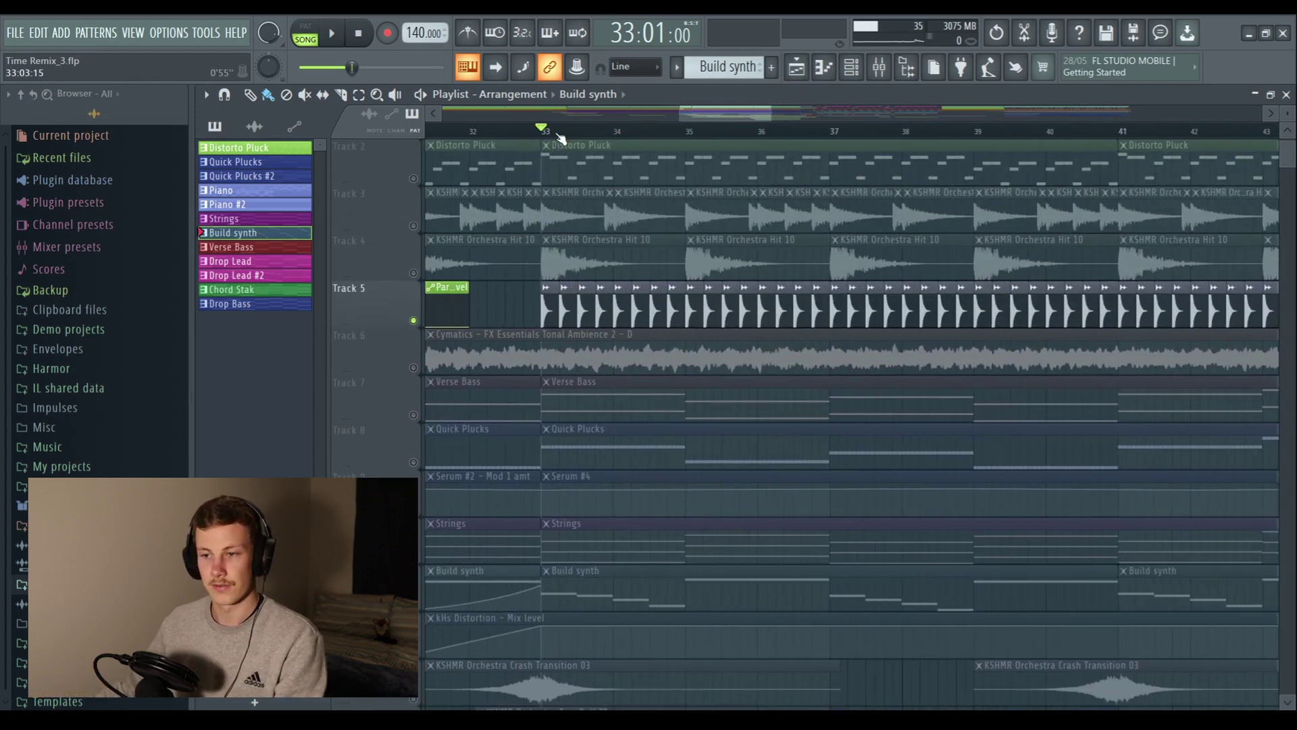
key("space")
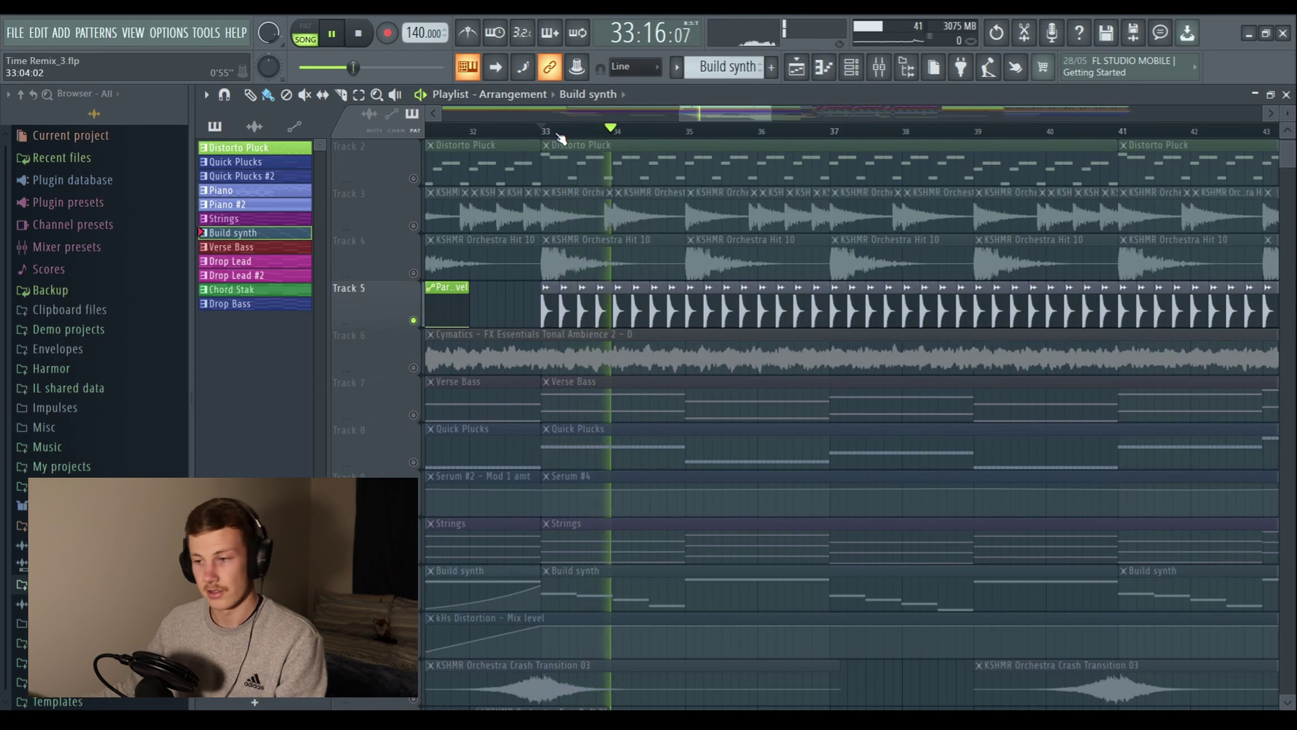
key("space")
- Play the soloed snare build on track 16 from bar 33, adding its channel volume automation on track 17 during playback
scroll(777, 270, "down", 6)
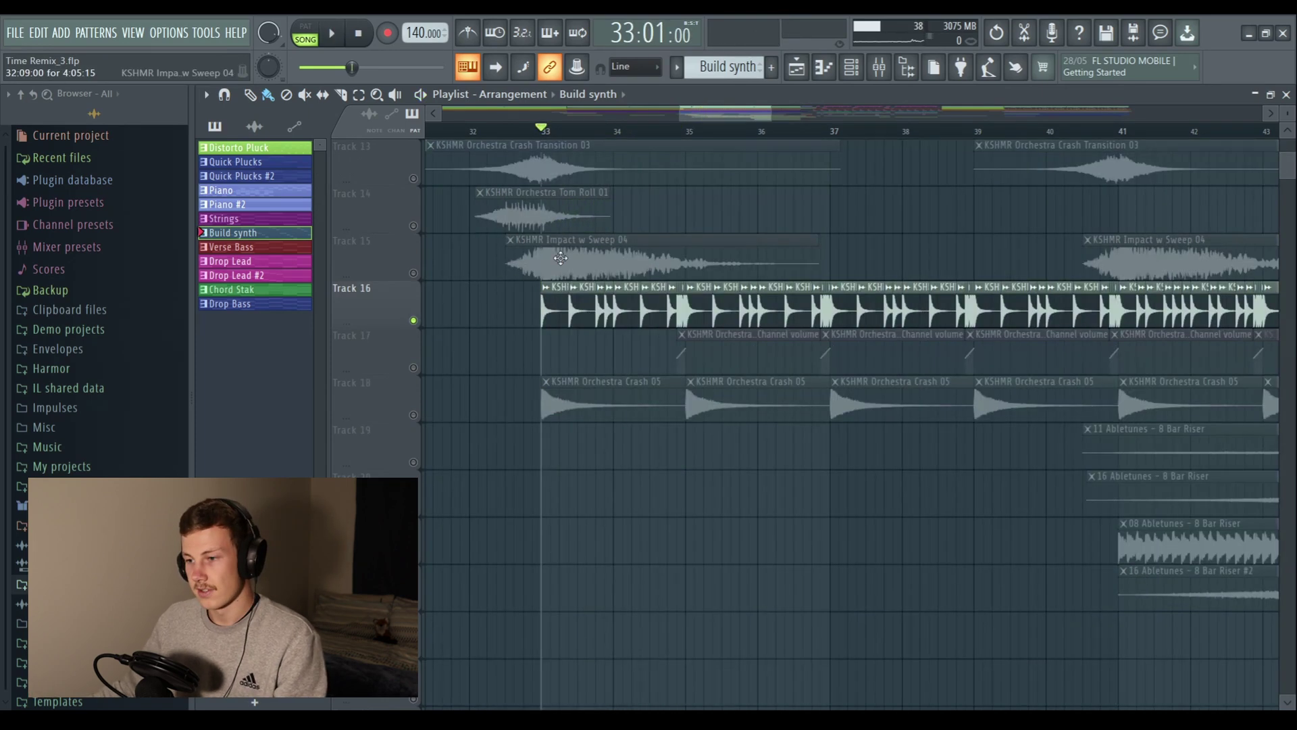
scroll(673, 129, "down", 3)
key("space")
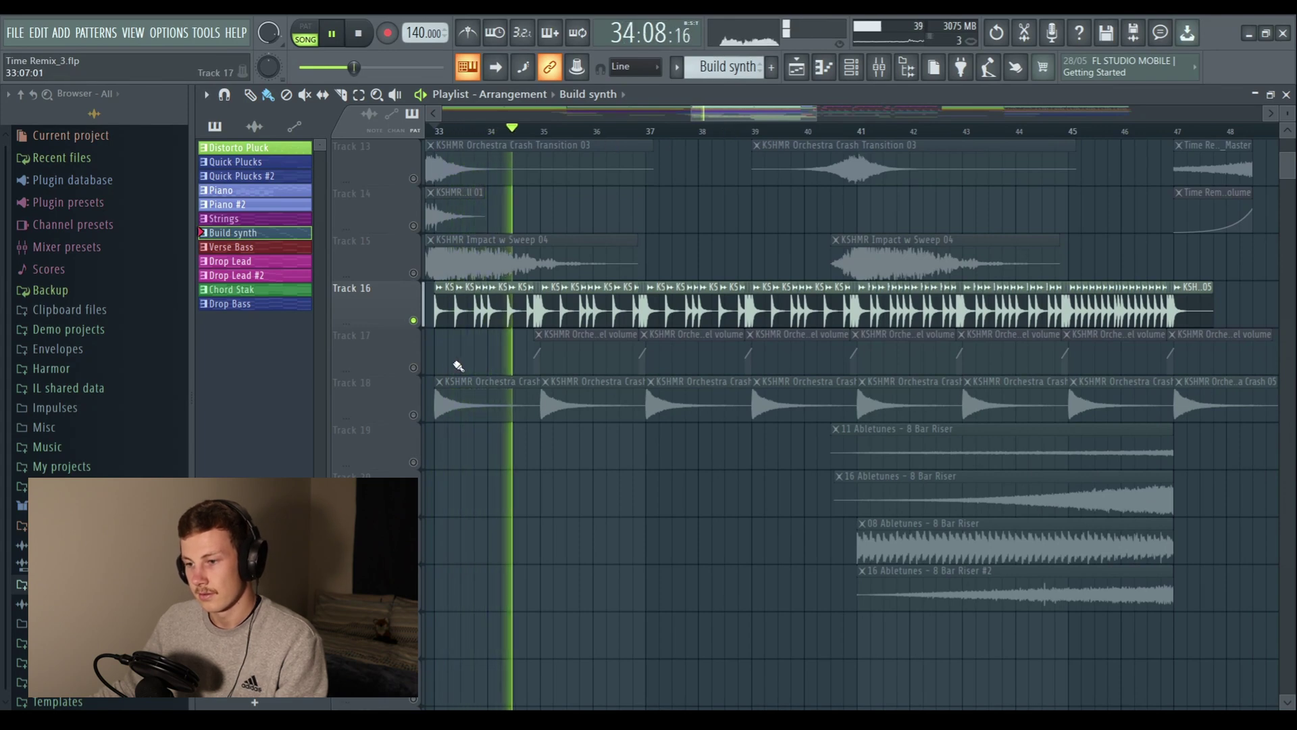
left_click(417, 365)
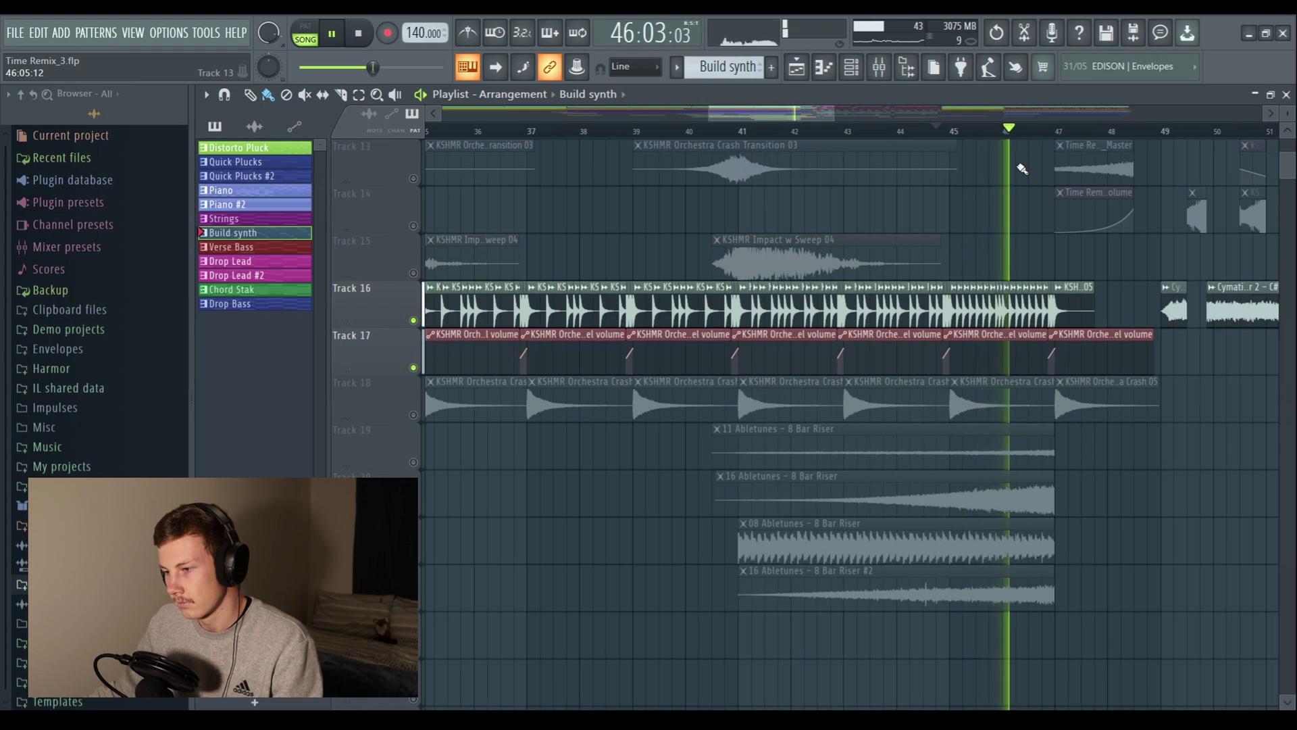
key("space")
- Isolate the four Abletunes risers on tracks 19 to 22 and play them from bar 41, jumping to bars 43, 45 and 46
scroll(413, 383, "down", 2)
left_click(414, 368)
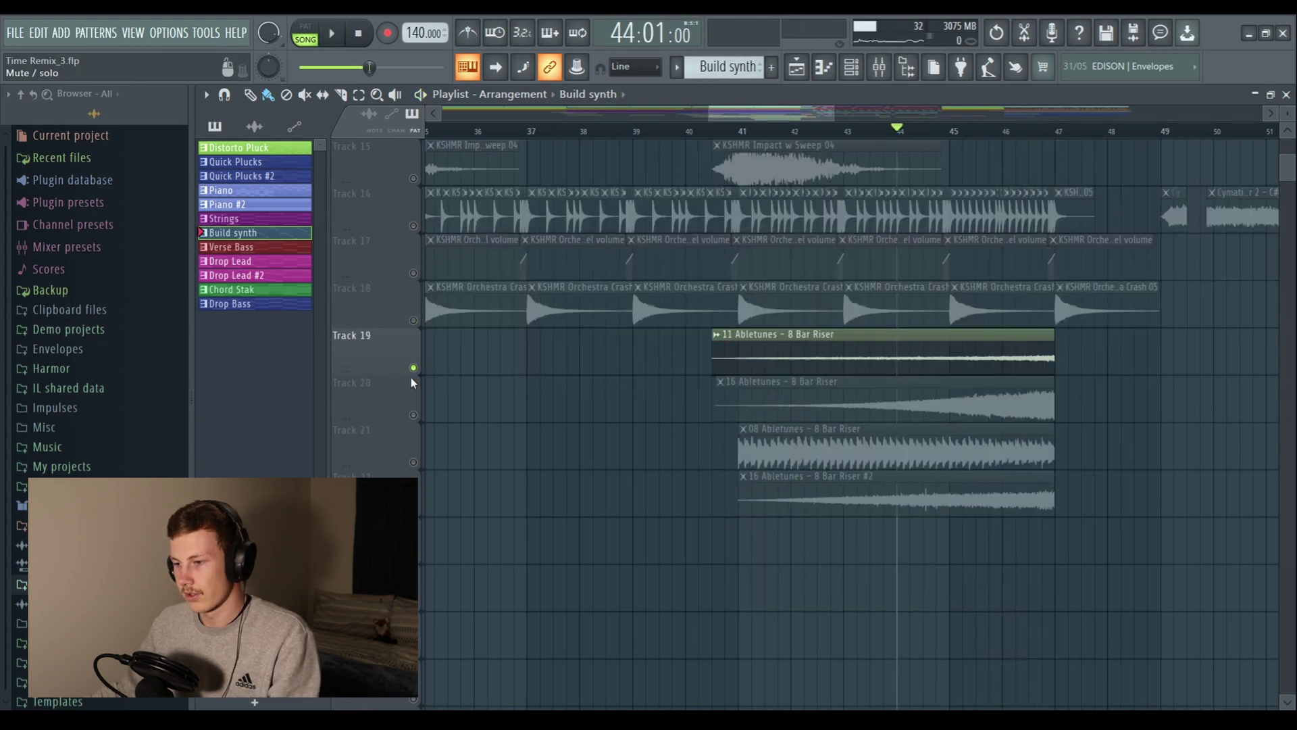
left_click_drag(414, 415, 447, 501)
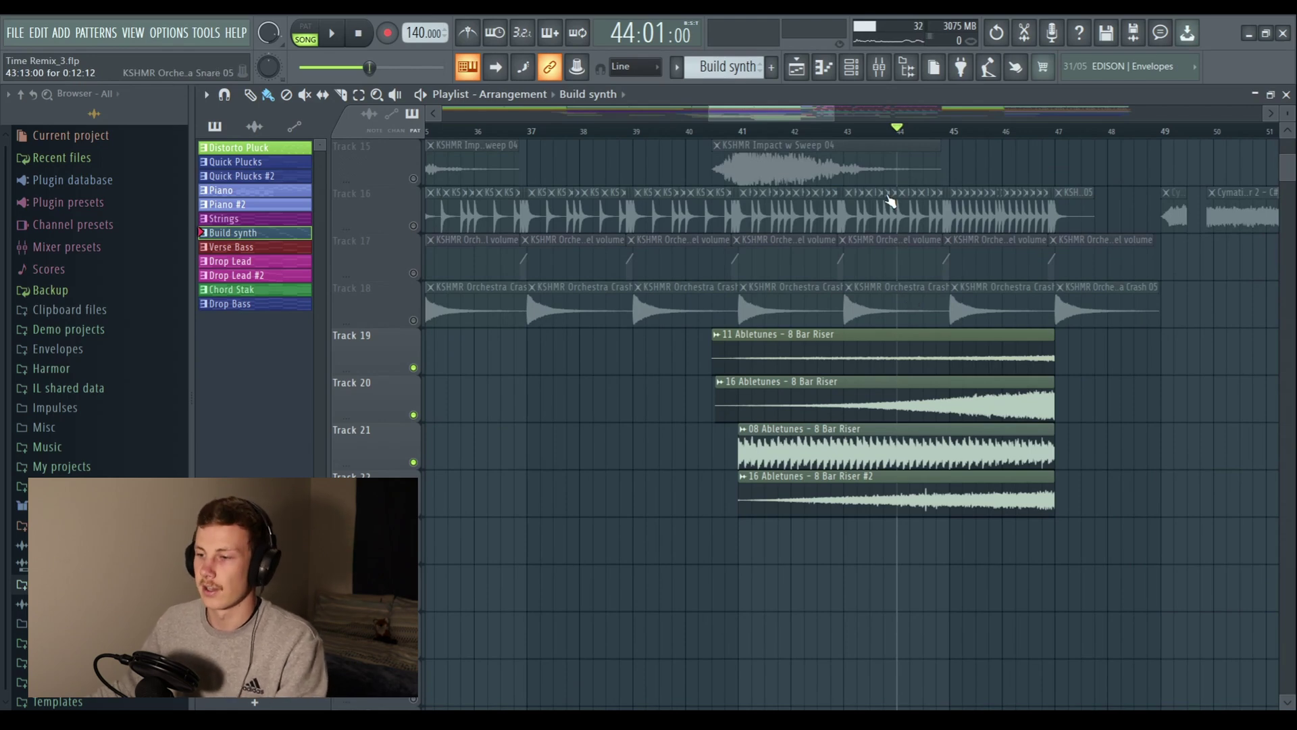
left_click_drag(753, 132, 742, 132)
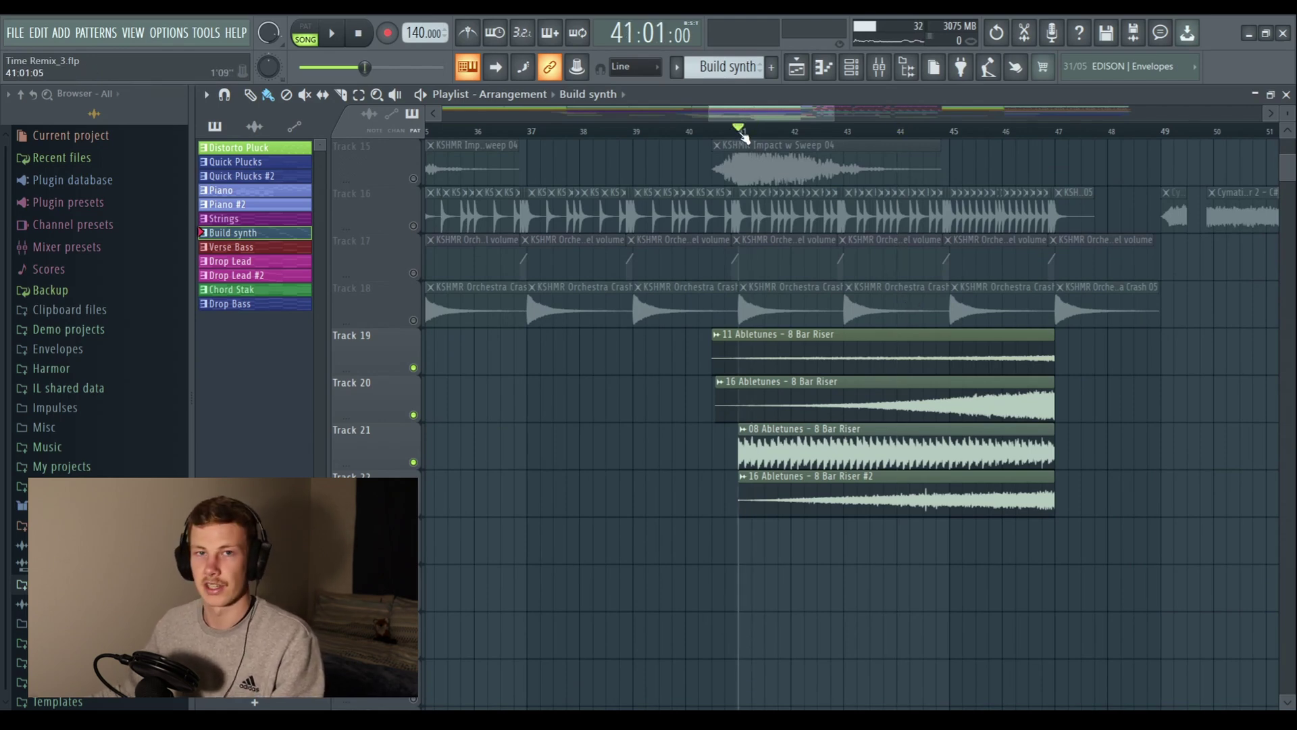
key("space")
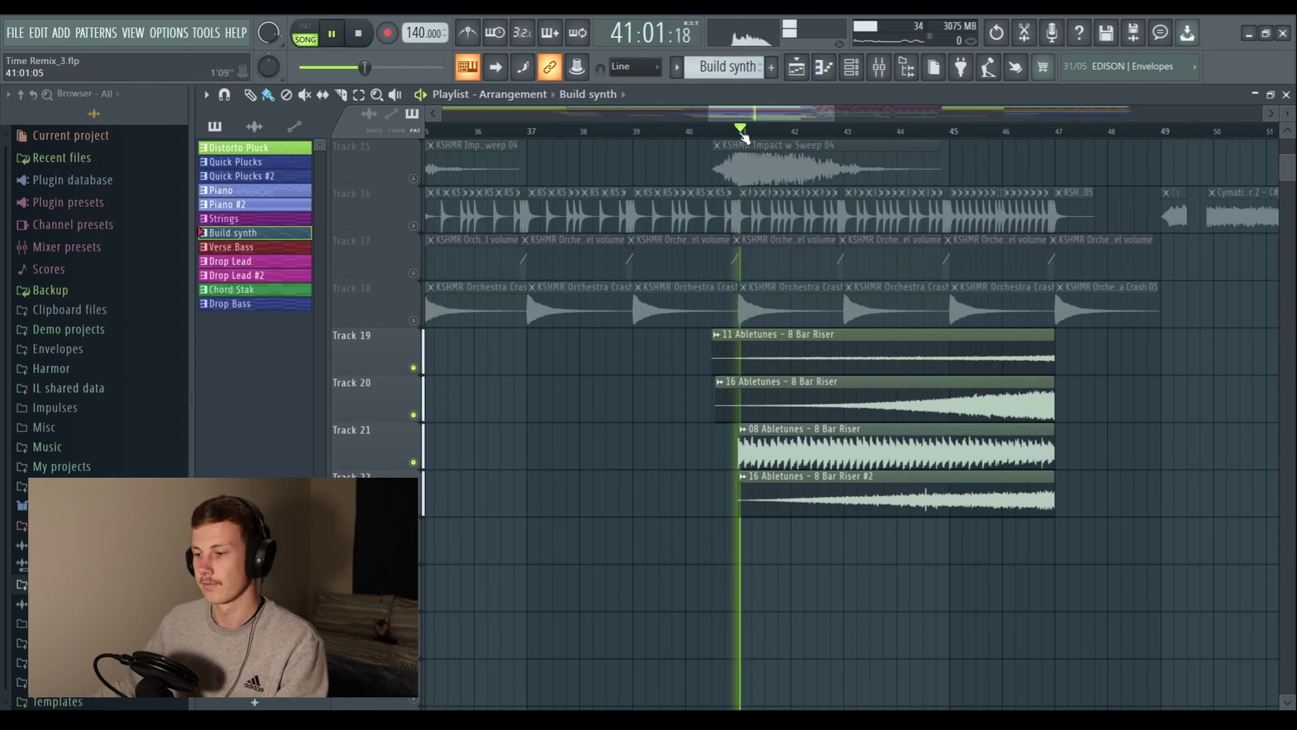
left_click(846, 133)
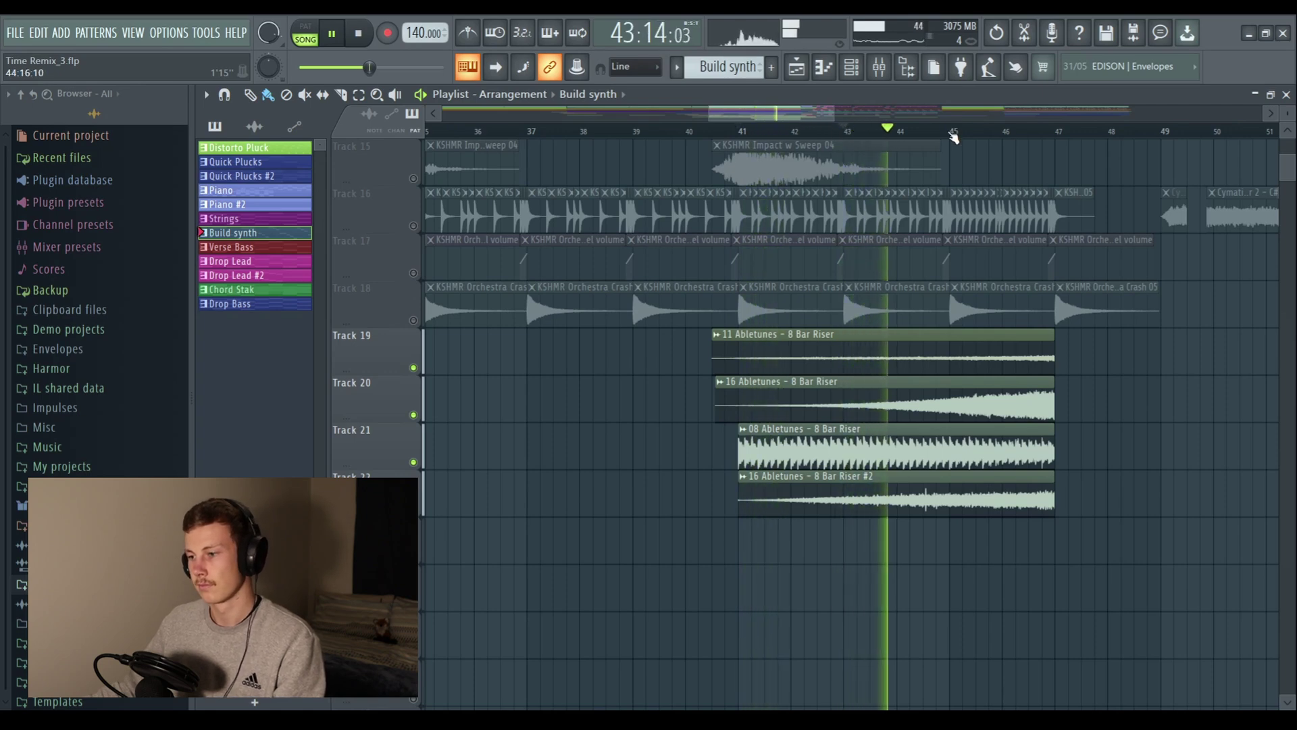
left_click(953, 133)
left_click(1014, 133)
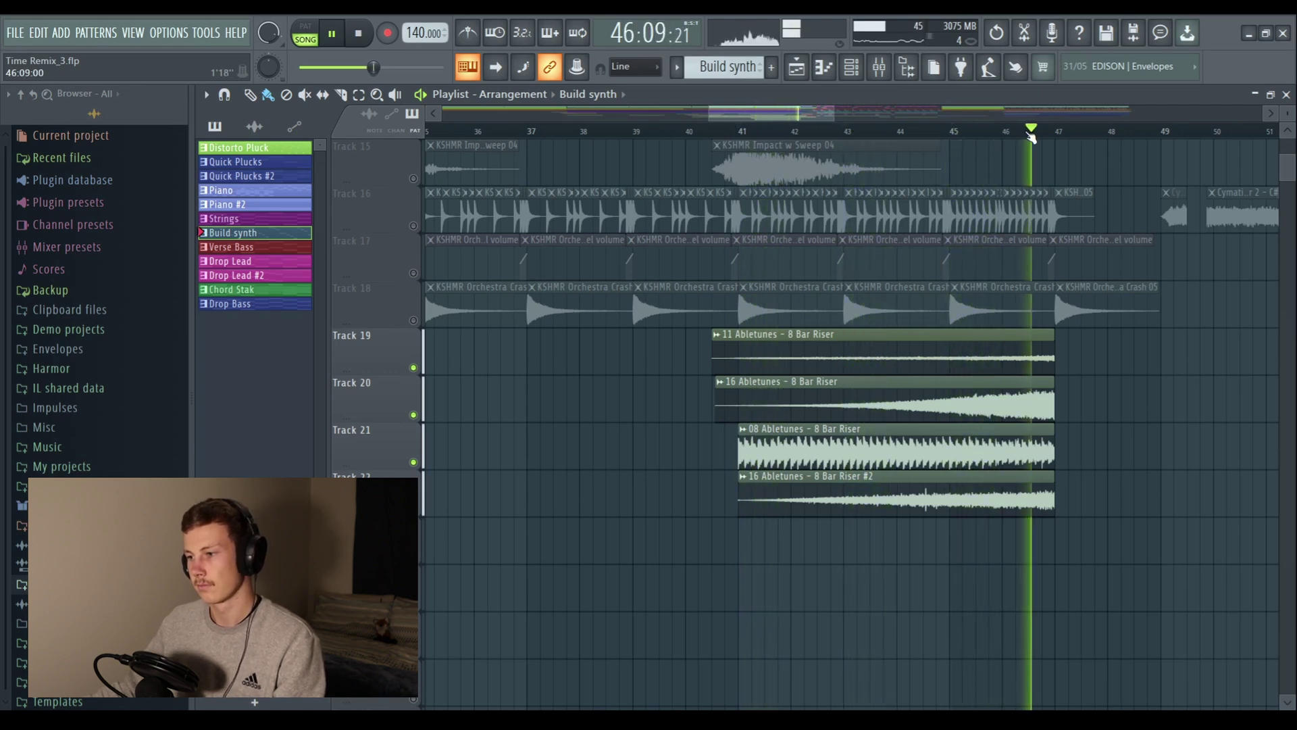
key("space")
- Solo the Piano on track 1 and play it from bar 45 through the transition into the drop
scroll(835, 123, "up", 5)
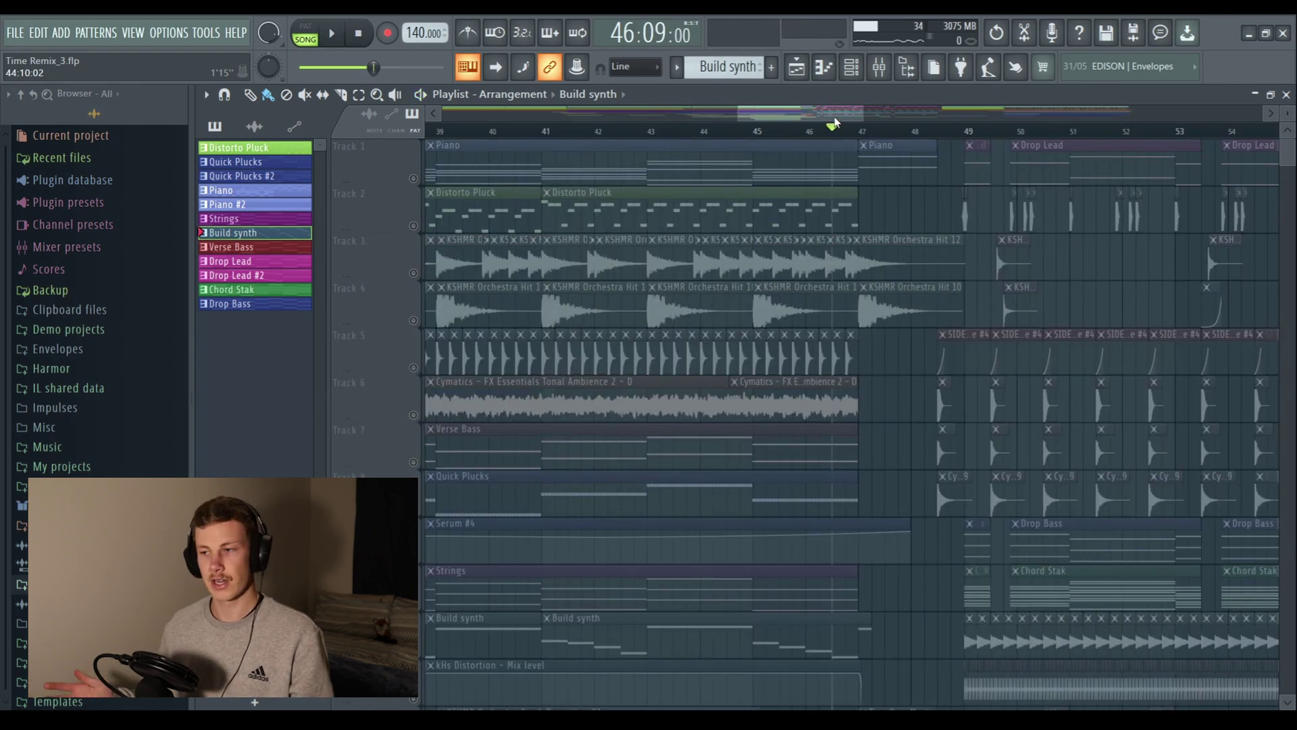
left_click(413, 178)
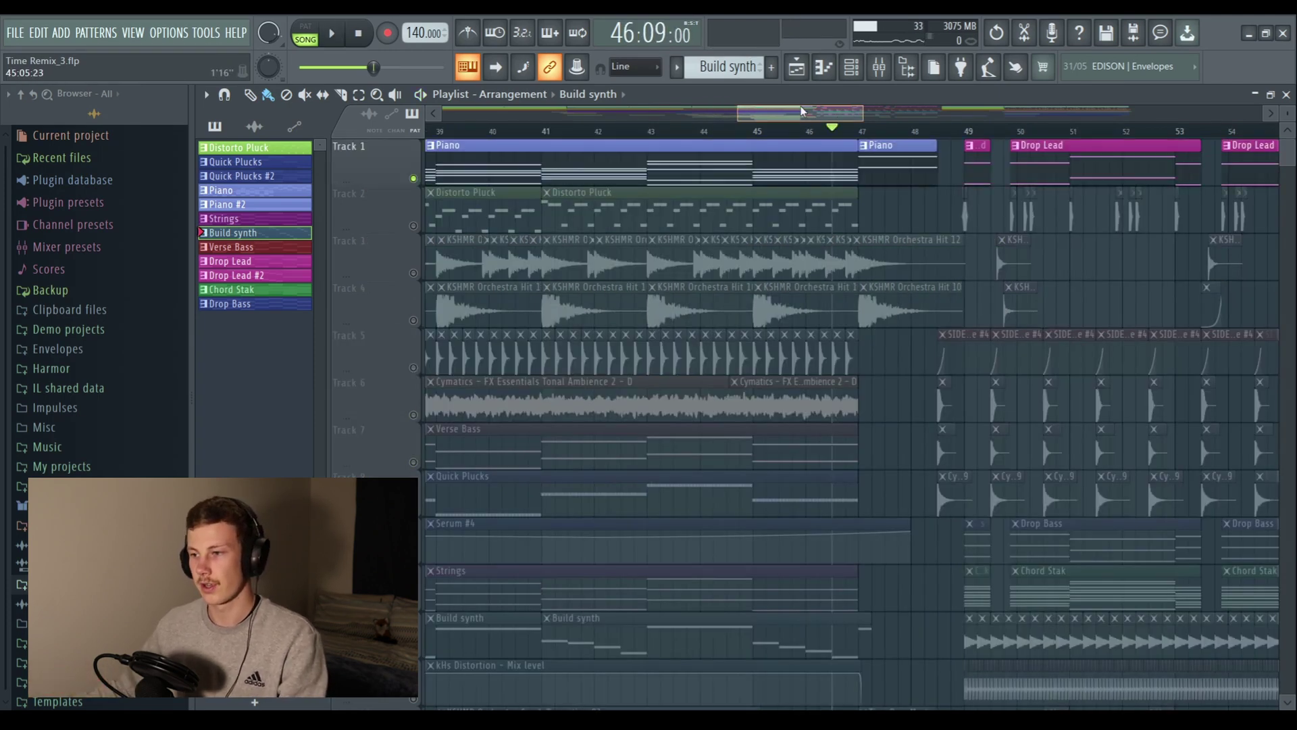
scroll(801, 111, "up", 2)
key("space")
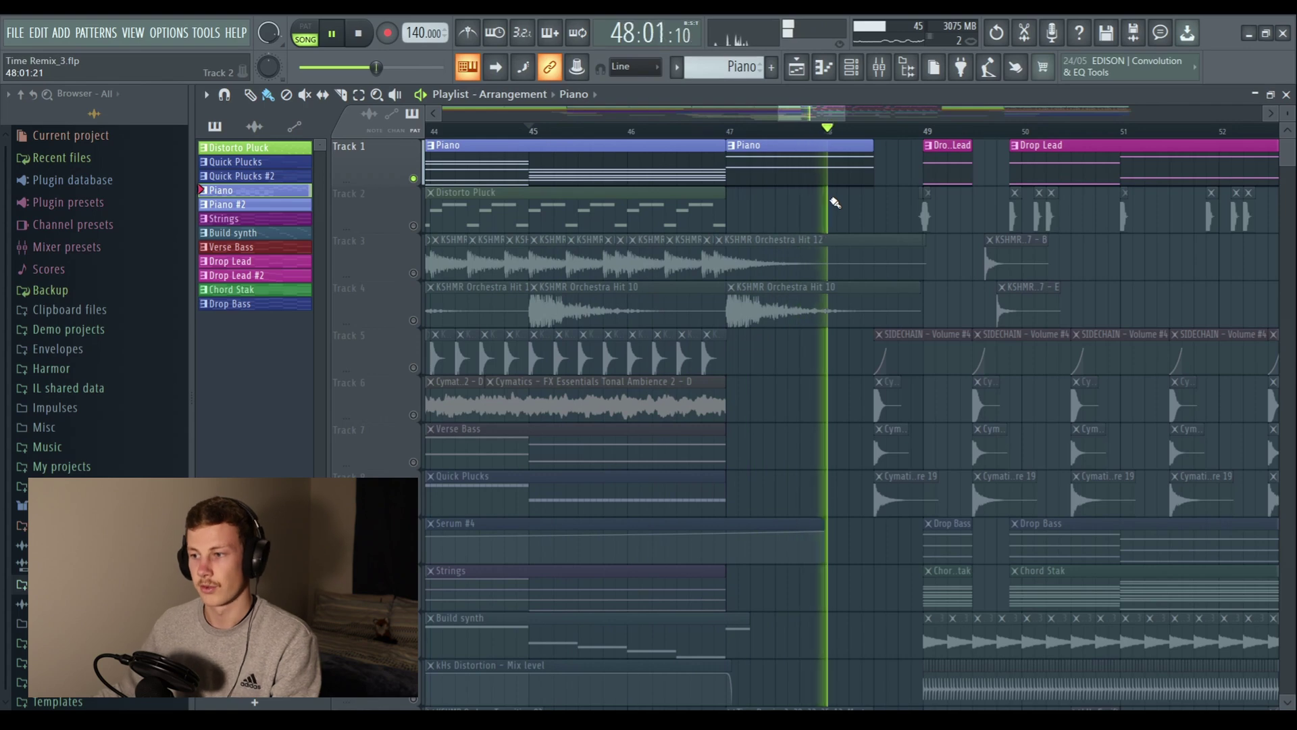
key("space")
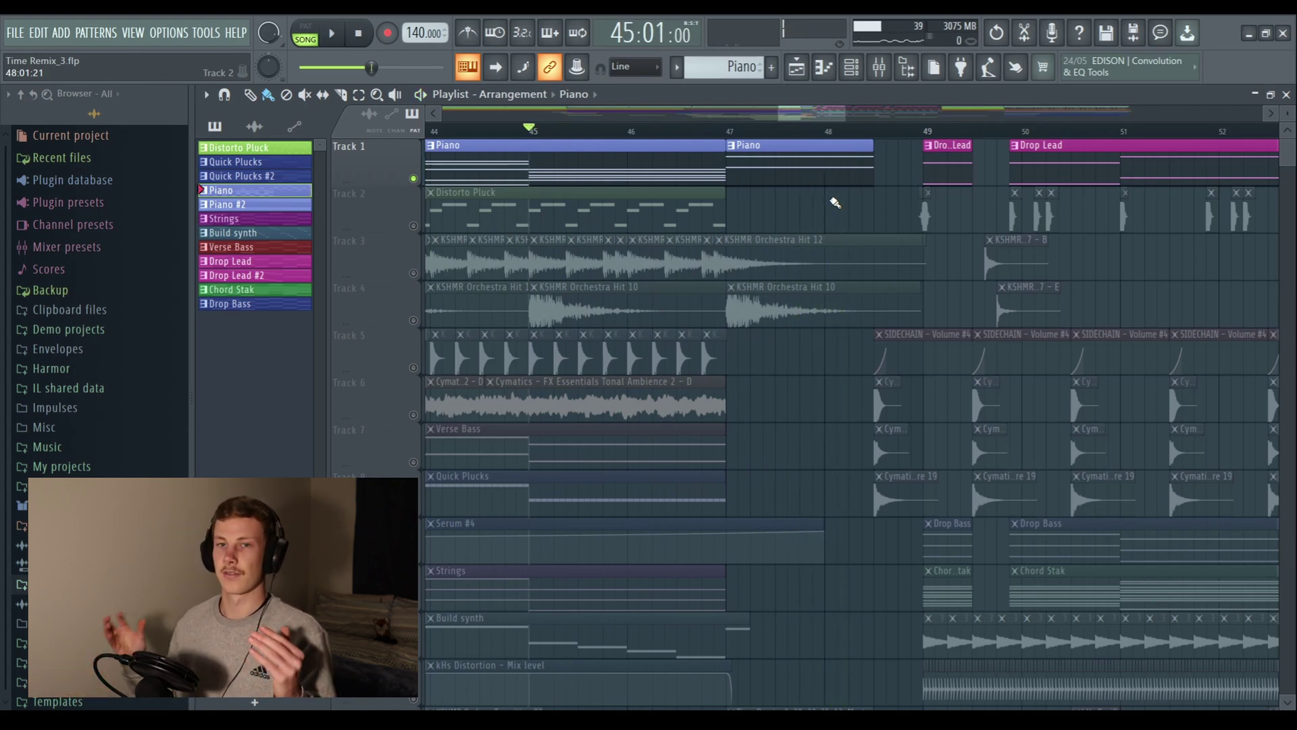
- Isolate the orchestra hits on track 4 together with the orchestra crash on track 18
scroll(787, 220, "down", 2)
left_click(413, 227)
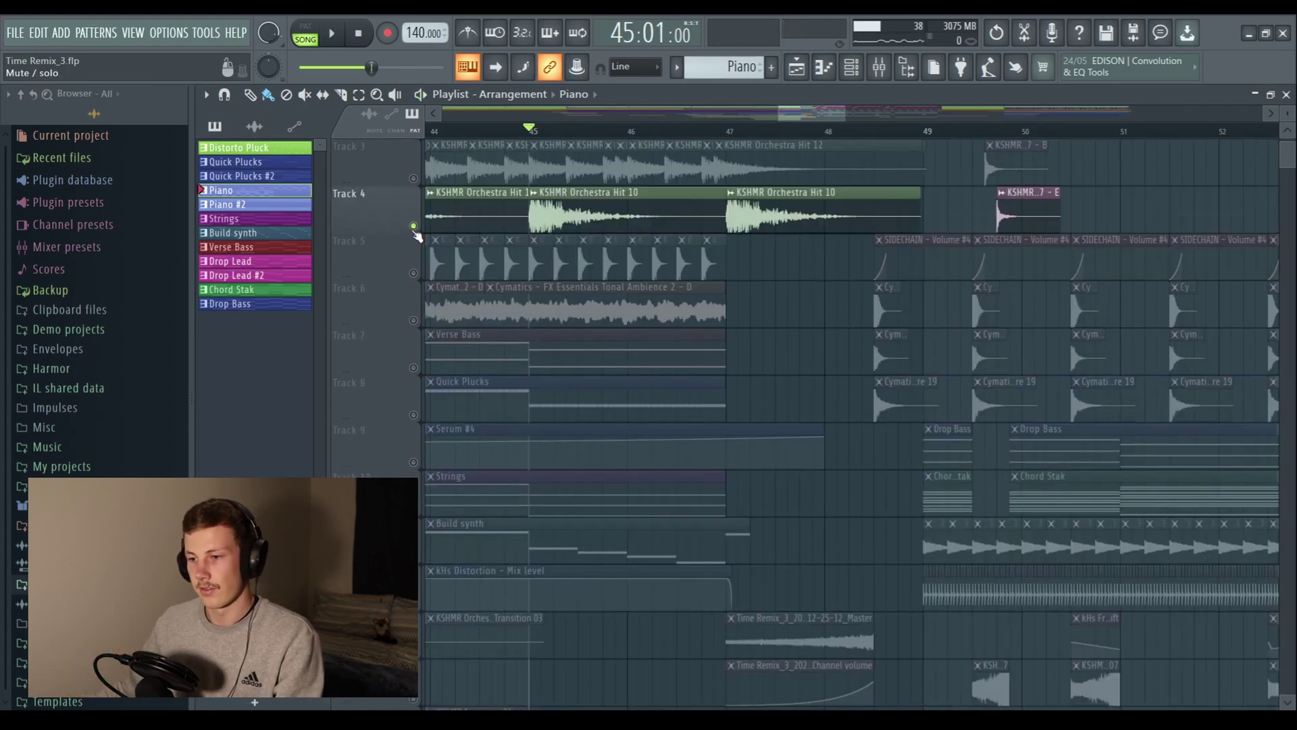
scroll(912, 317, "down", 8)
left_click(414, 510)
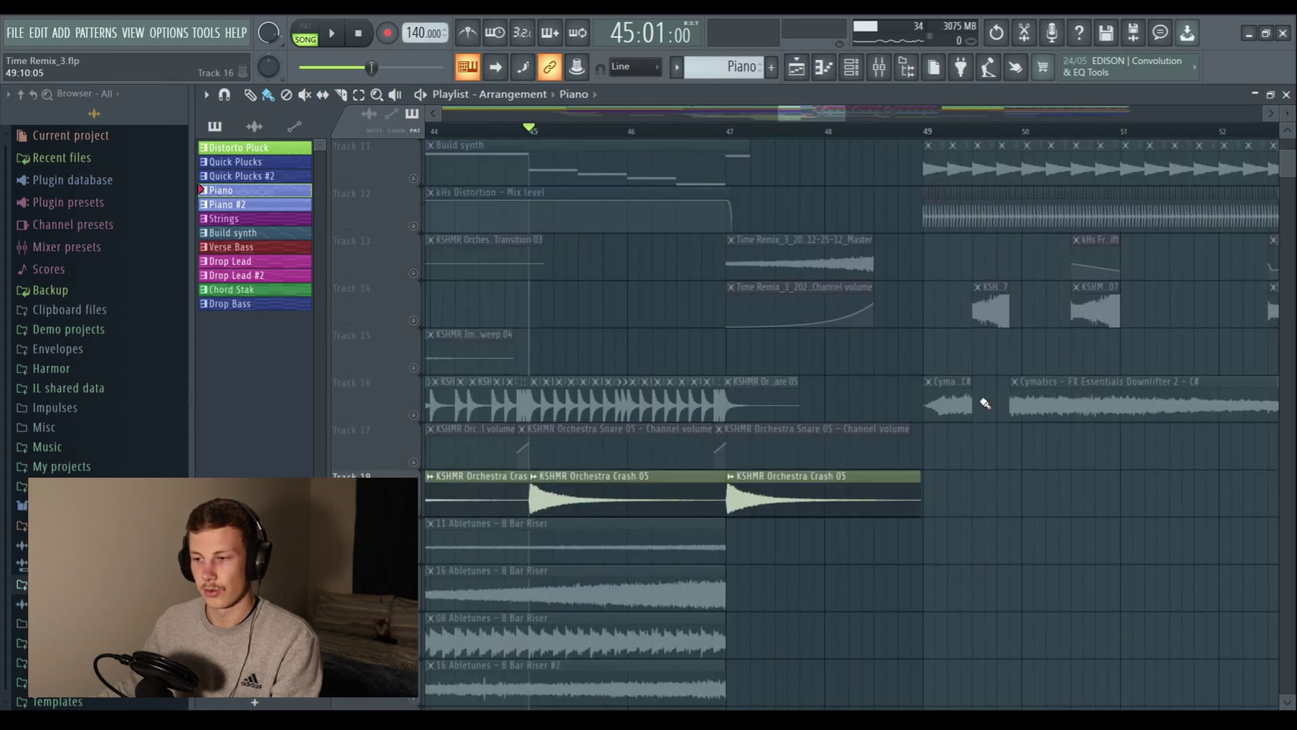
- Isolate the transition audio on track 13 with its channel volume automation on track 14 and play them from bar 47
scroll(473, 459, "up", 3)
scroll(536, 407, "up", 5)
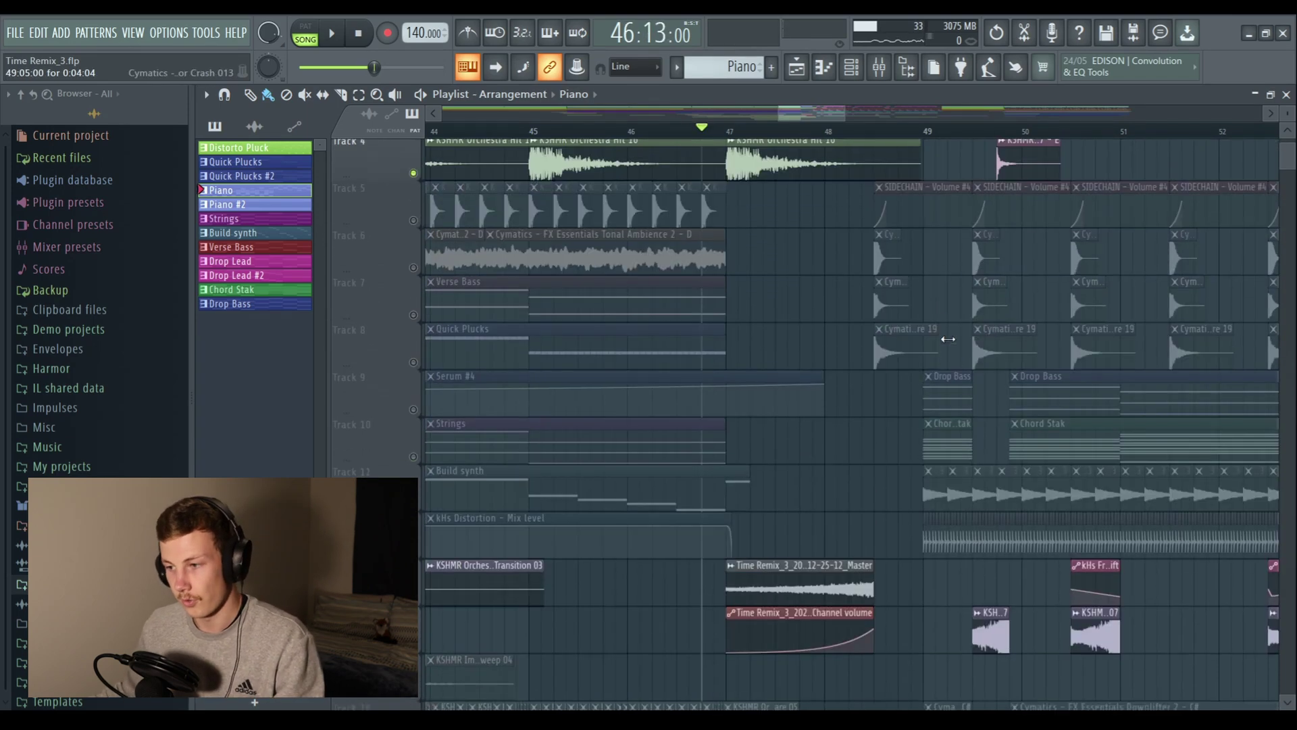
scroll(930, 439, "down", 5)
key("space")
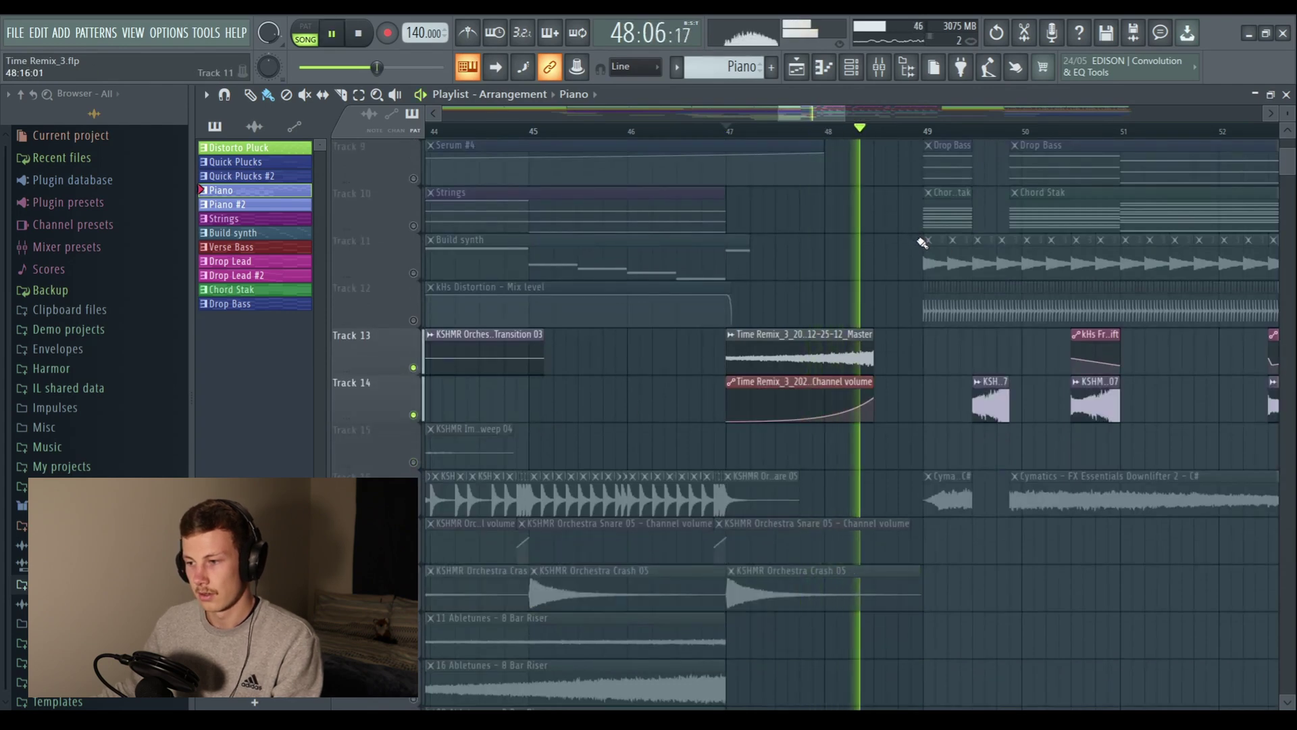
key("space")
- Unmute tracks 5 to 7 alongside the transition audio and the crash on track 18, and play from just before bar 46
scroll(1006, 212, "up", 6)
left_click(413, 273)
left_click(414, 320)
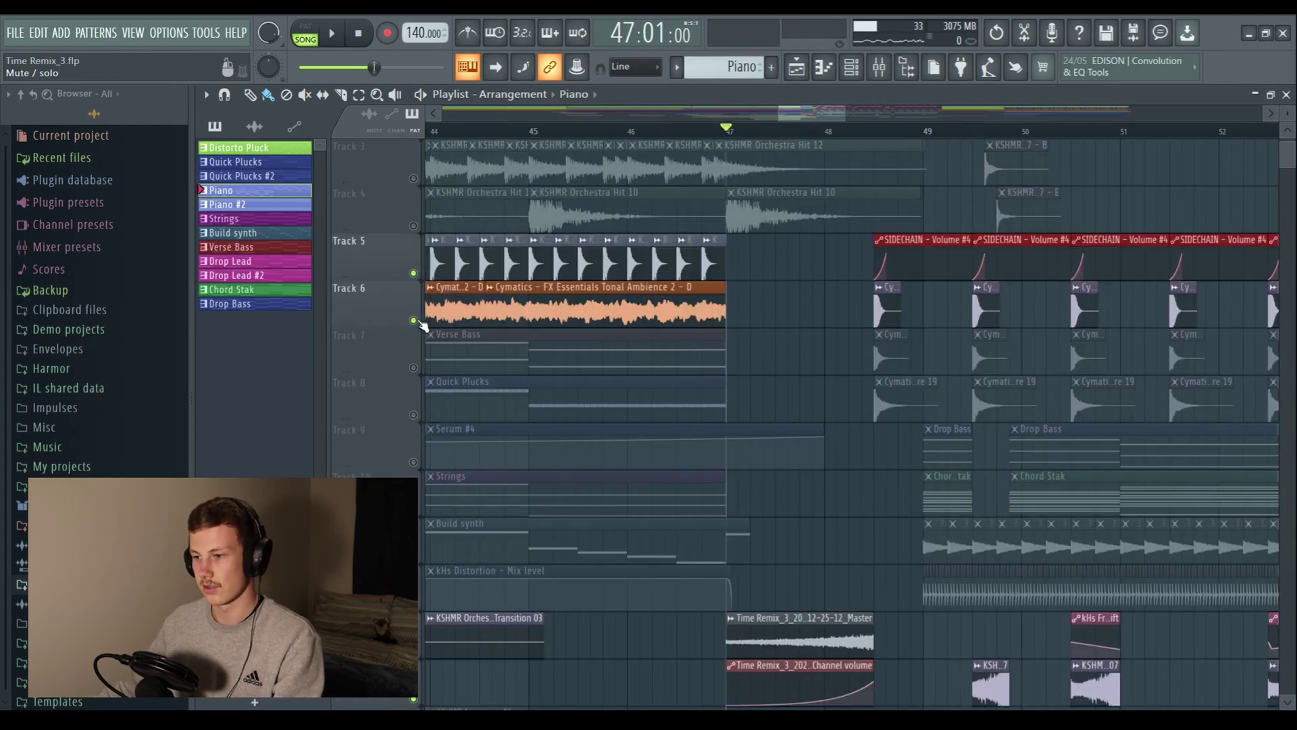
left_click(414, 368)
scroll(417, 406, "down", 9)
left_click(617, 128)
key("space")
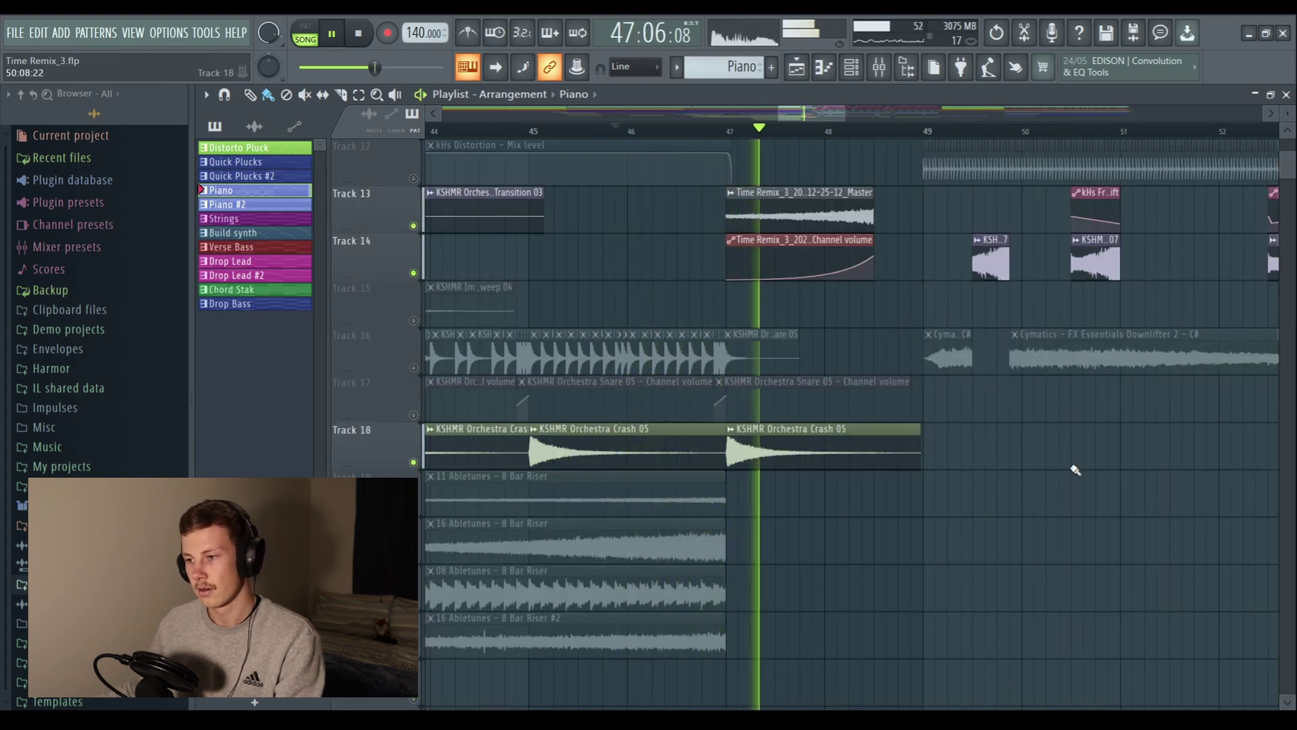
- Inspect the kick and snare layers on tracks 2 and 6 to 8 in the drop from bar 49
scroll(1076, 470, "up", 2)
scroll(1076, 471, "up", 6)
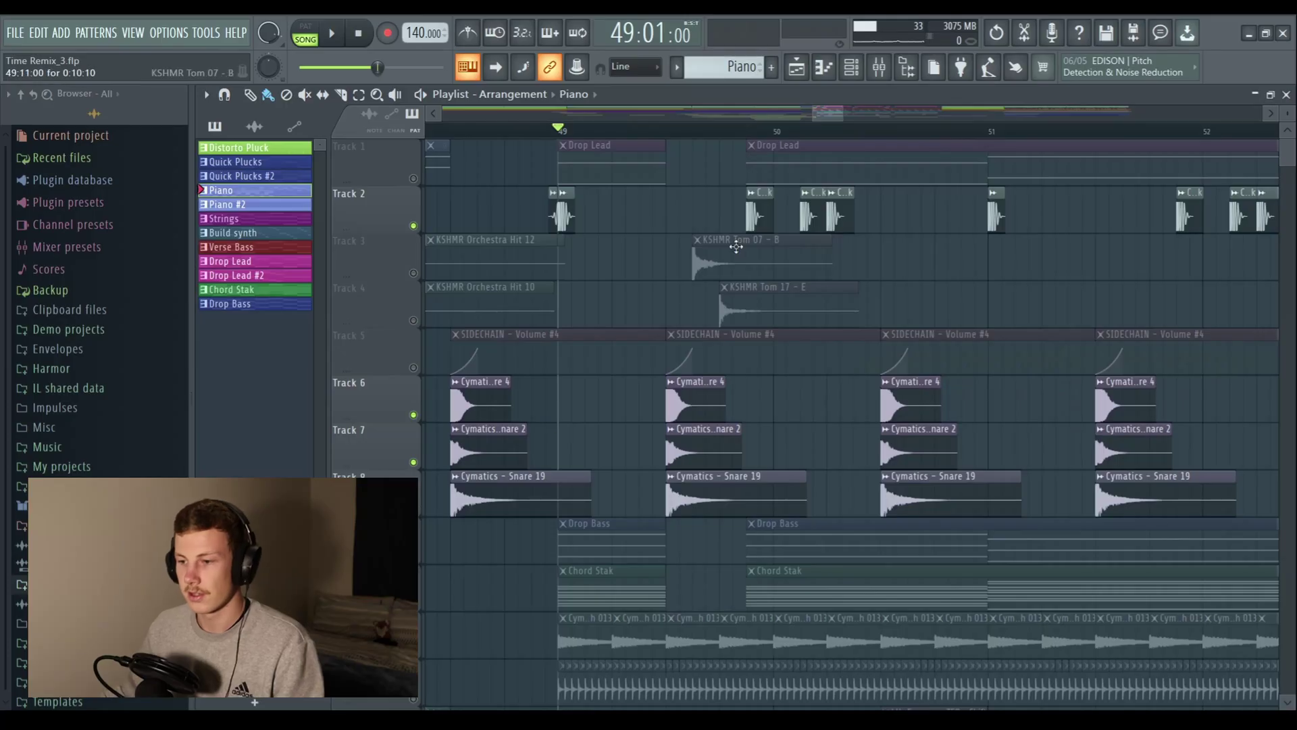
scroll(573, 115, "down", 3)
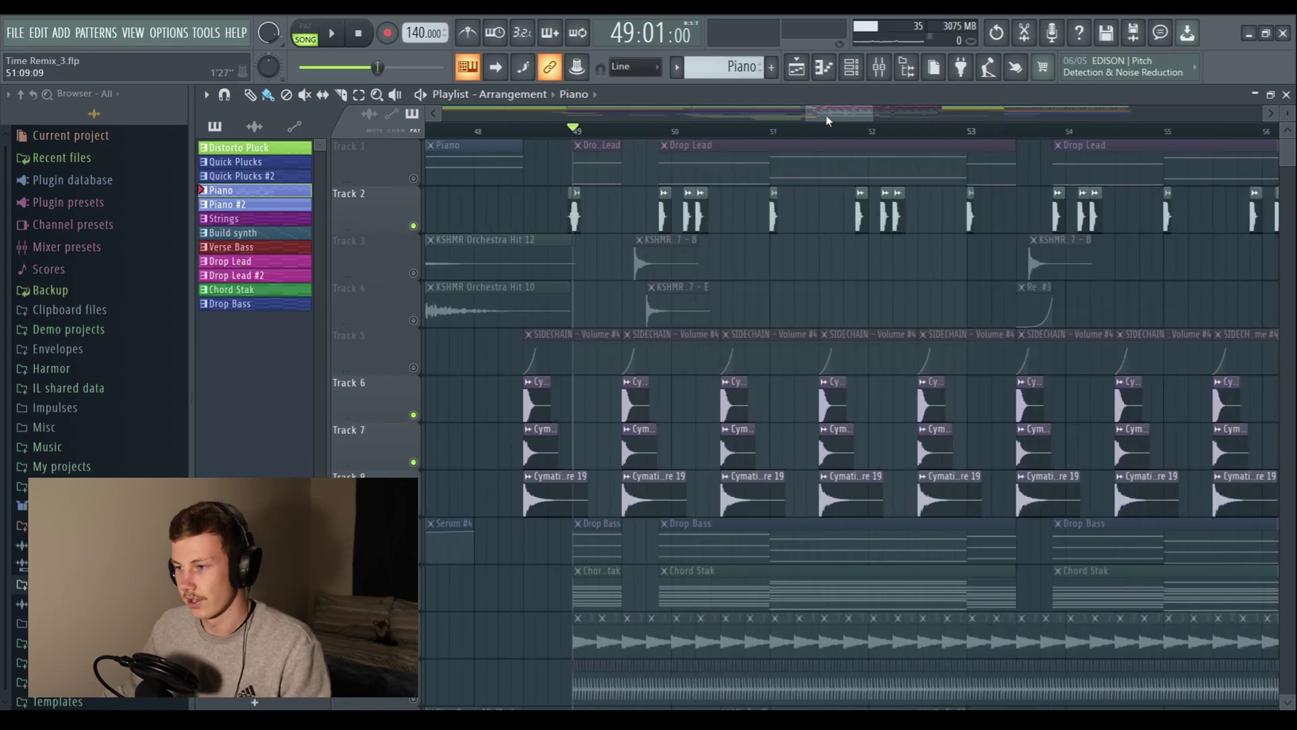
left_click_drag(827, 121, 831, 115)
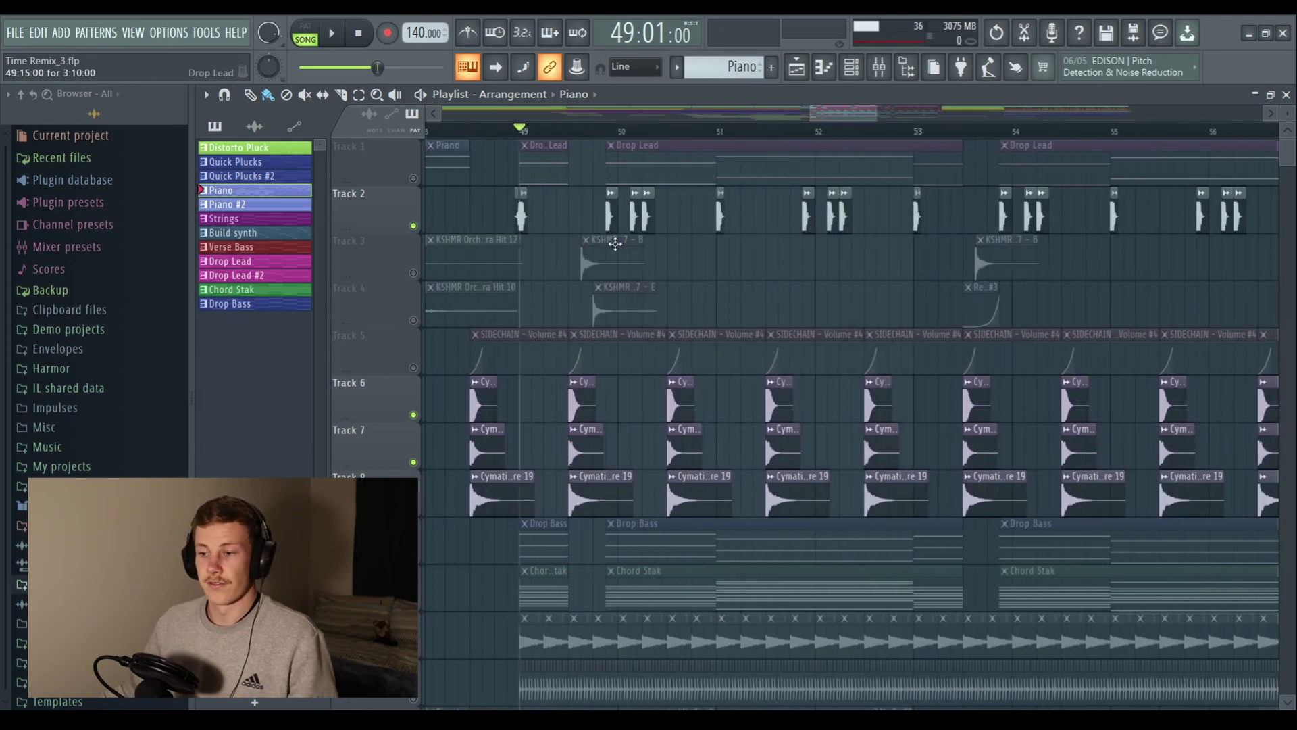
key("ctrl+z")
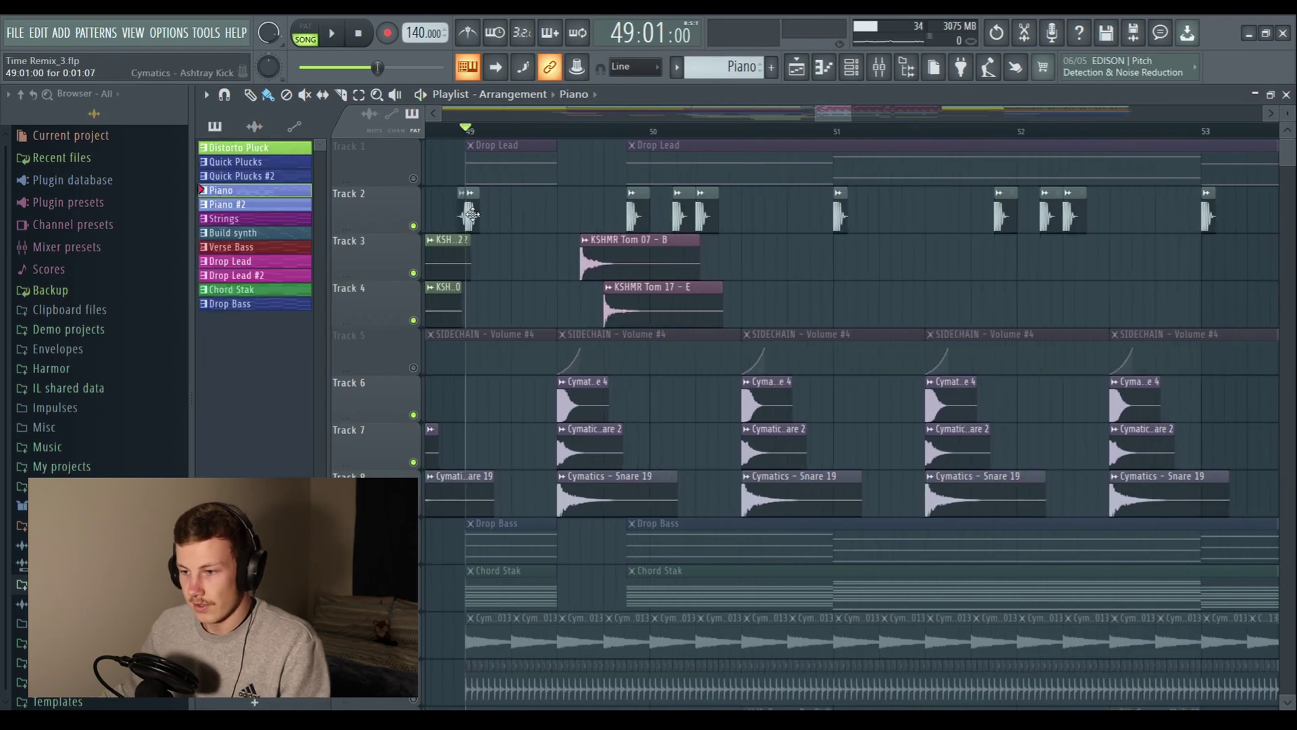
- Review the kHs Distortion settings on the Snare mixer channel, then close the effect
scroll(475, 139, "up", 2)
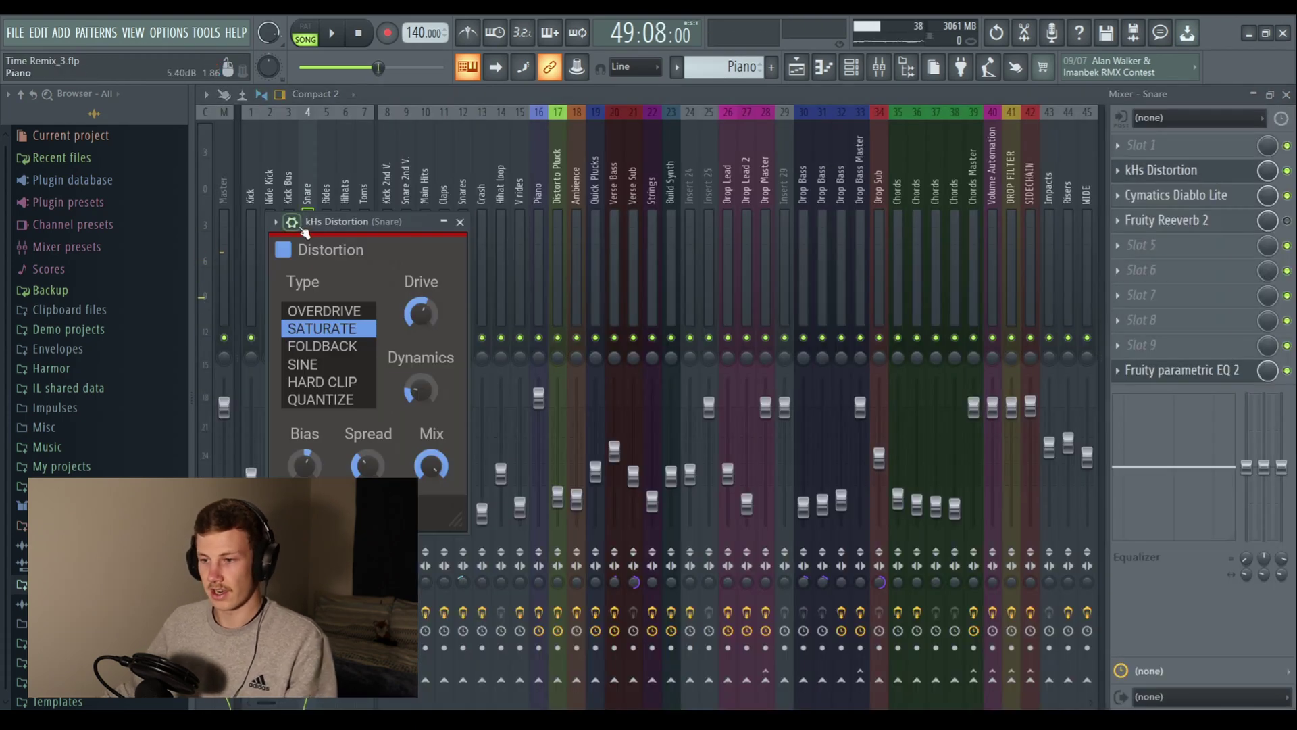
left_click_drag(385, 214, 485, 189)
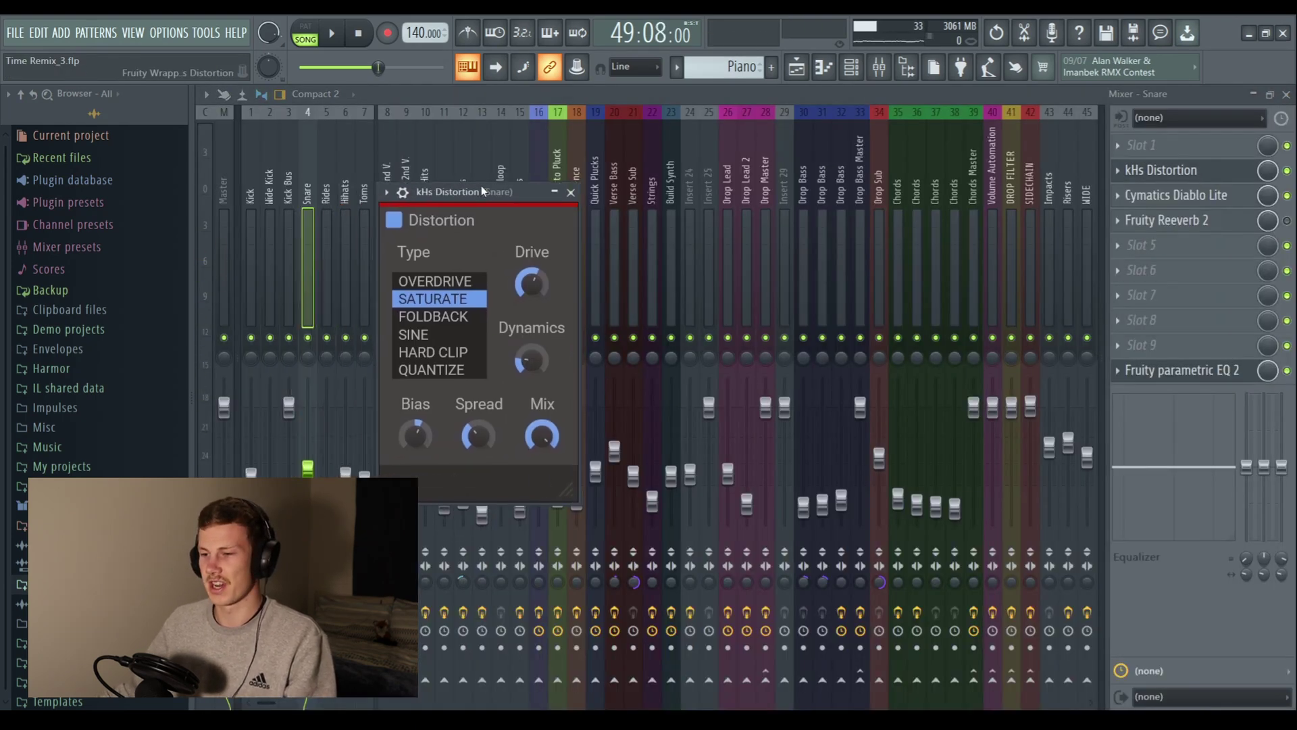
left_click(571, 192)
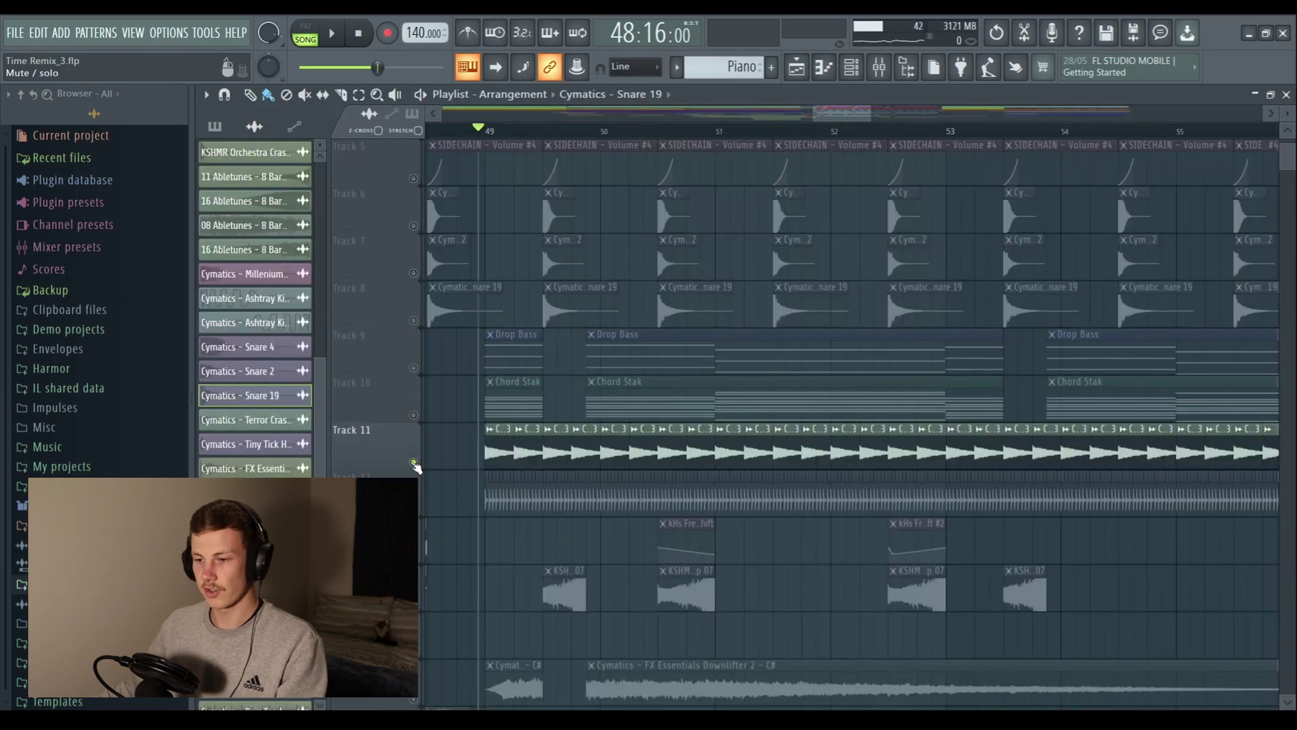
- Audition the crash on track 11 and the hi-hat ticks on track 12 separately, each from just before bar 49
scroll(611, 396, "down", 3)
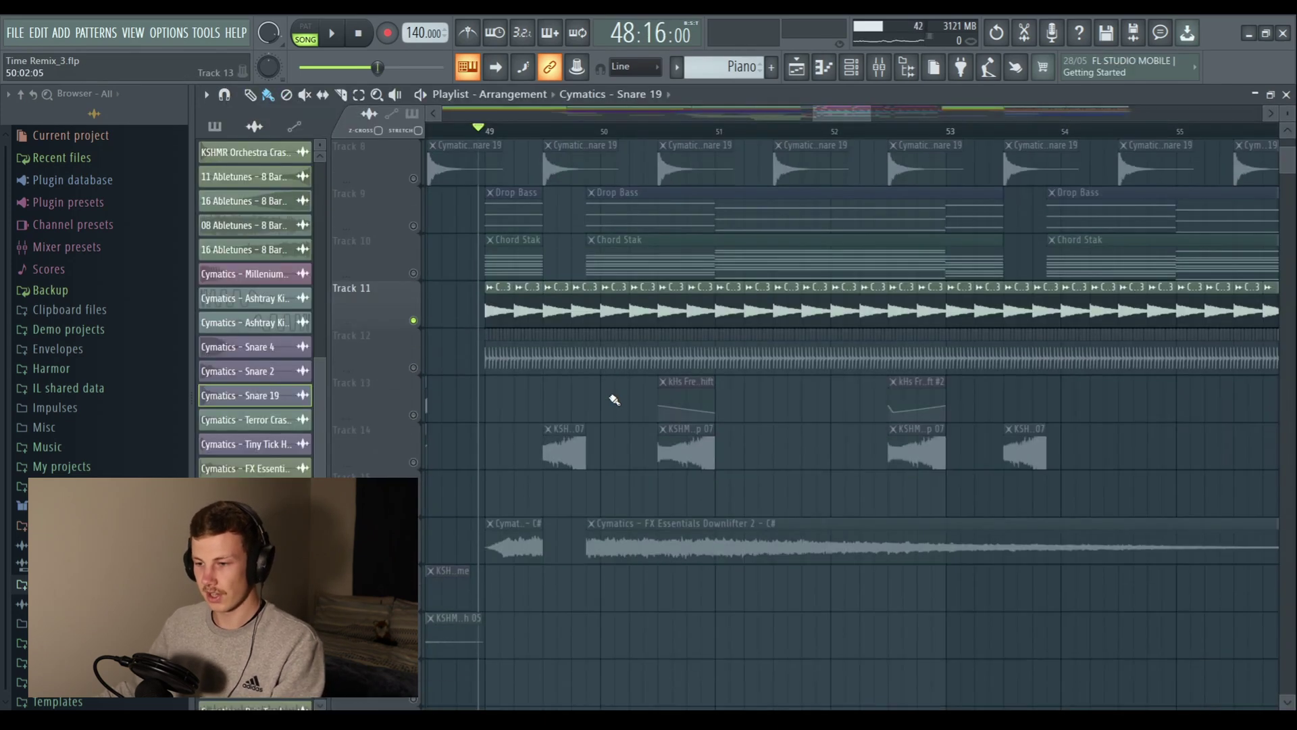
key("space")
key("space")
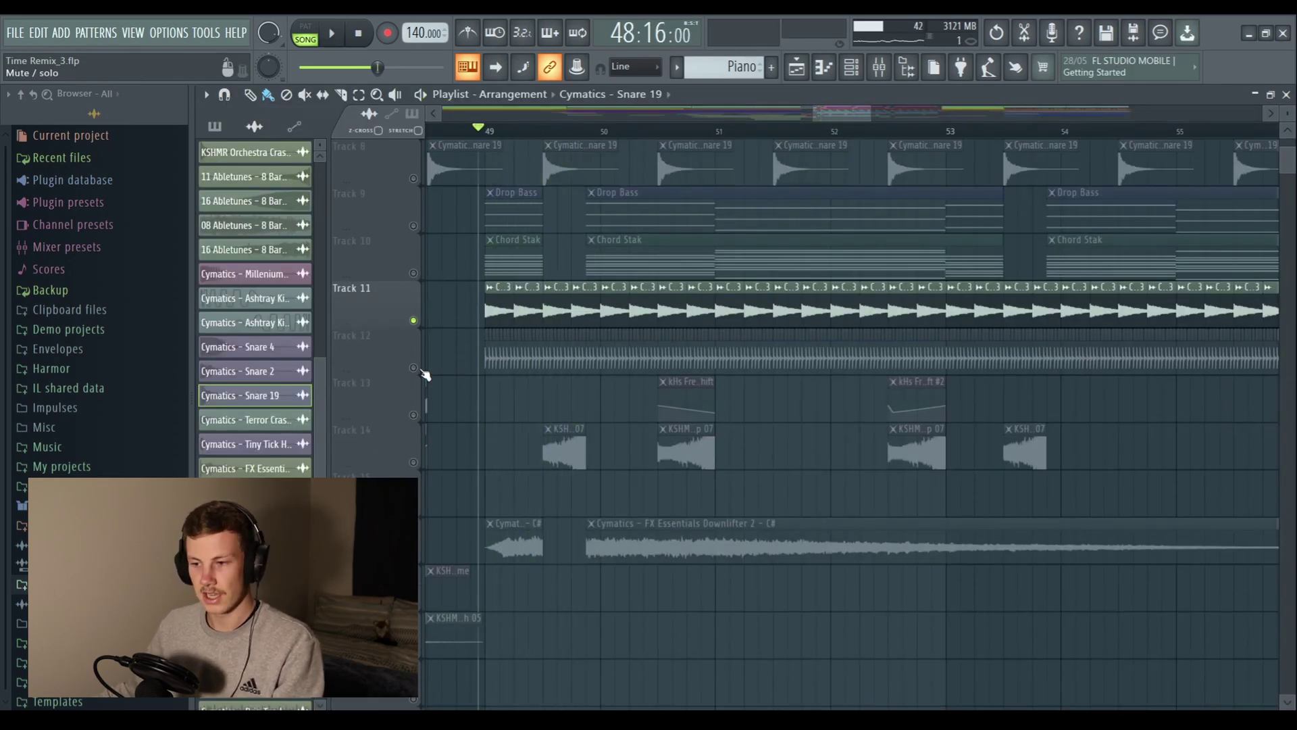
left_click(365, 346)
key("space")
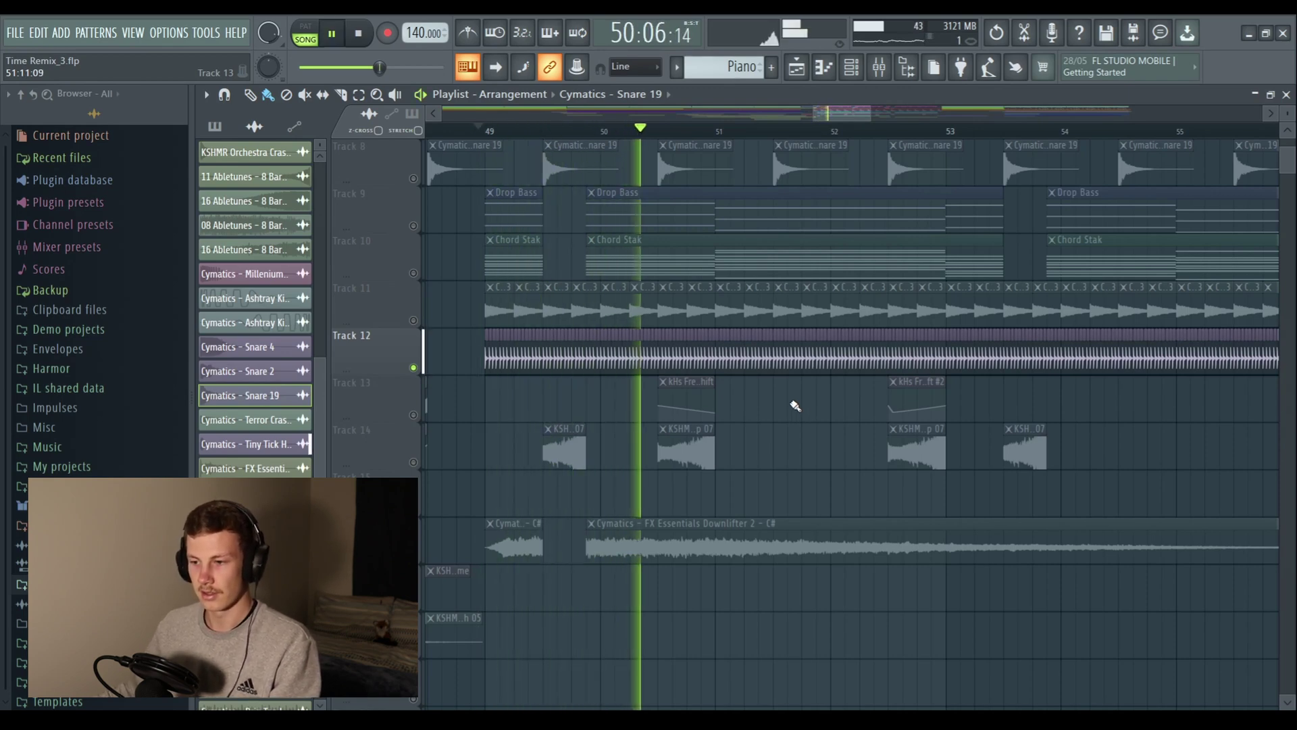
key("space")
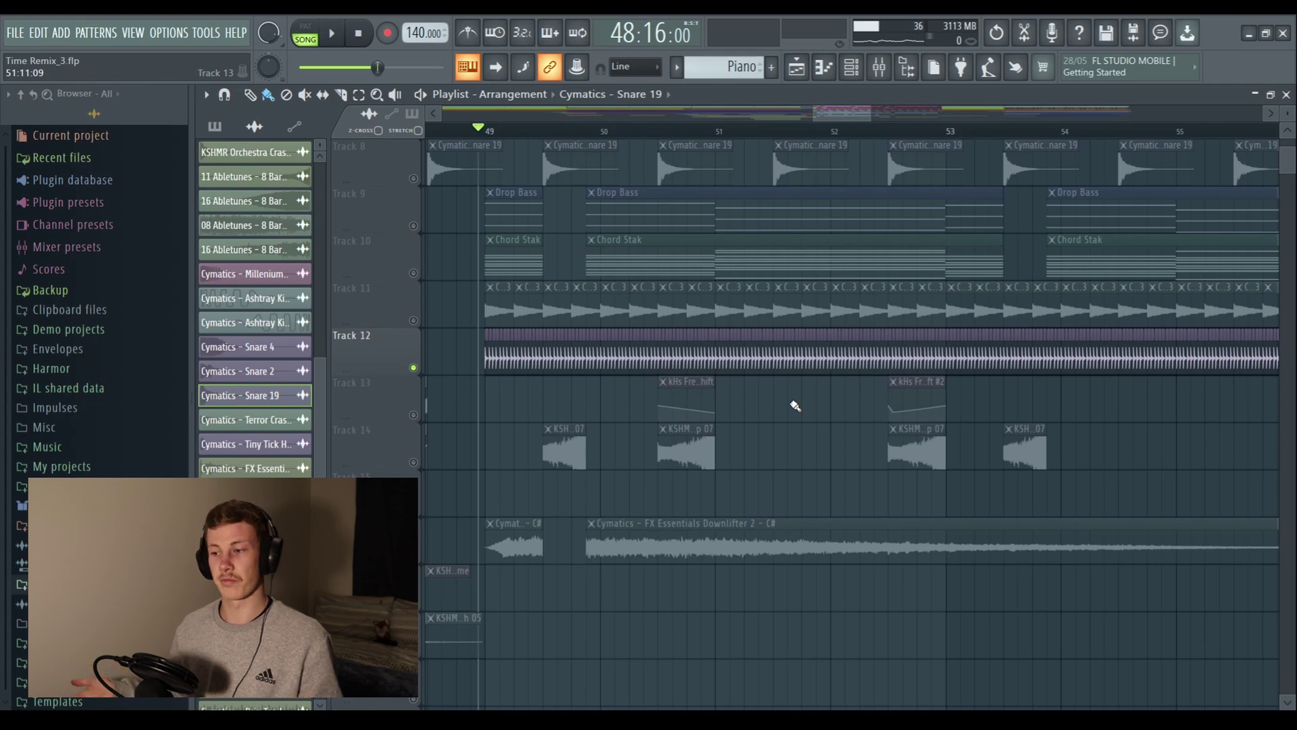
- Isolate the two KSHMR Toms on tracks 3 and 4 and play them from the middle of bar 49
scroll(795, 405, "up", 5)
scroll(545, 138, "up", 2)
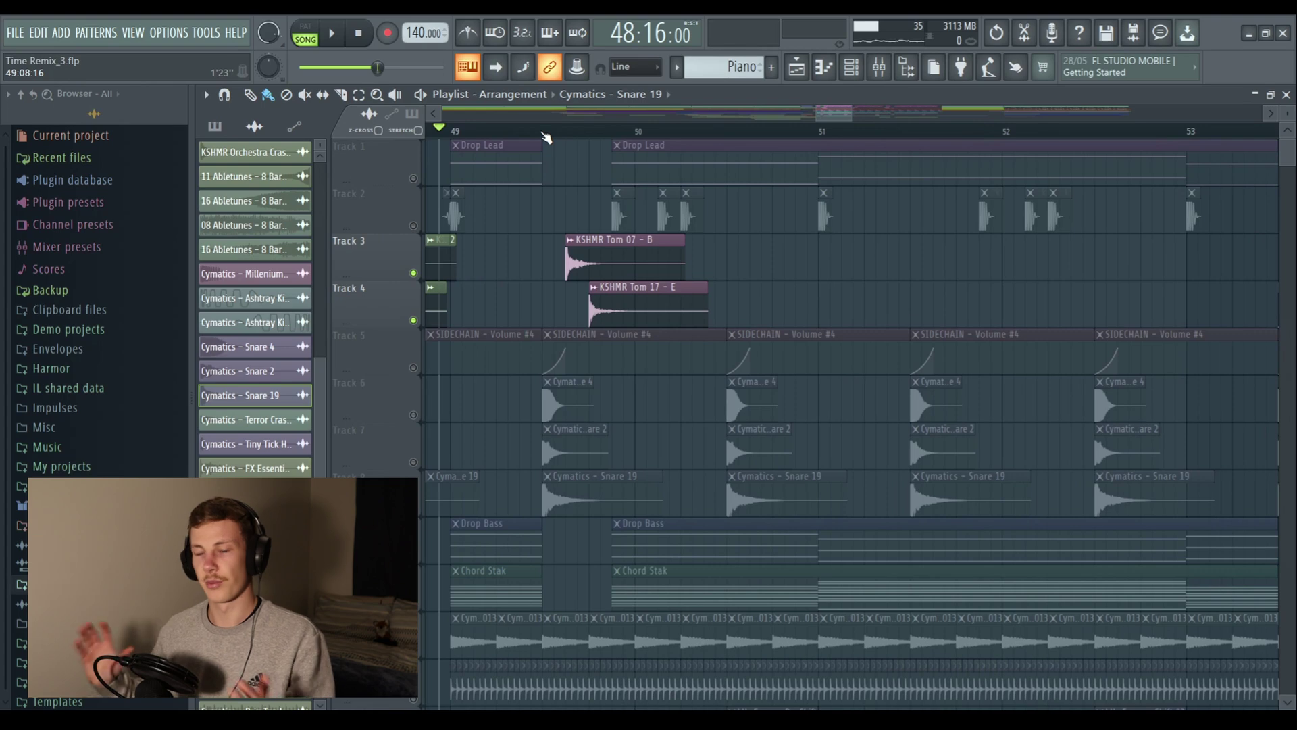
left_click(543, 132)
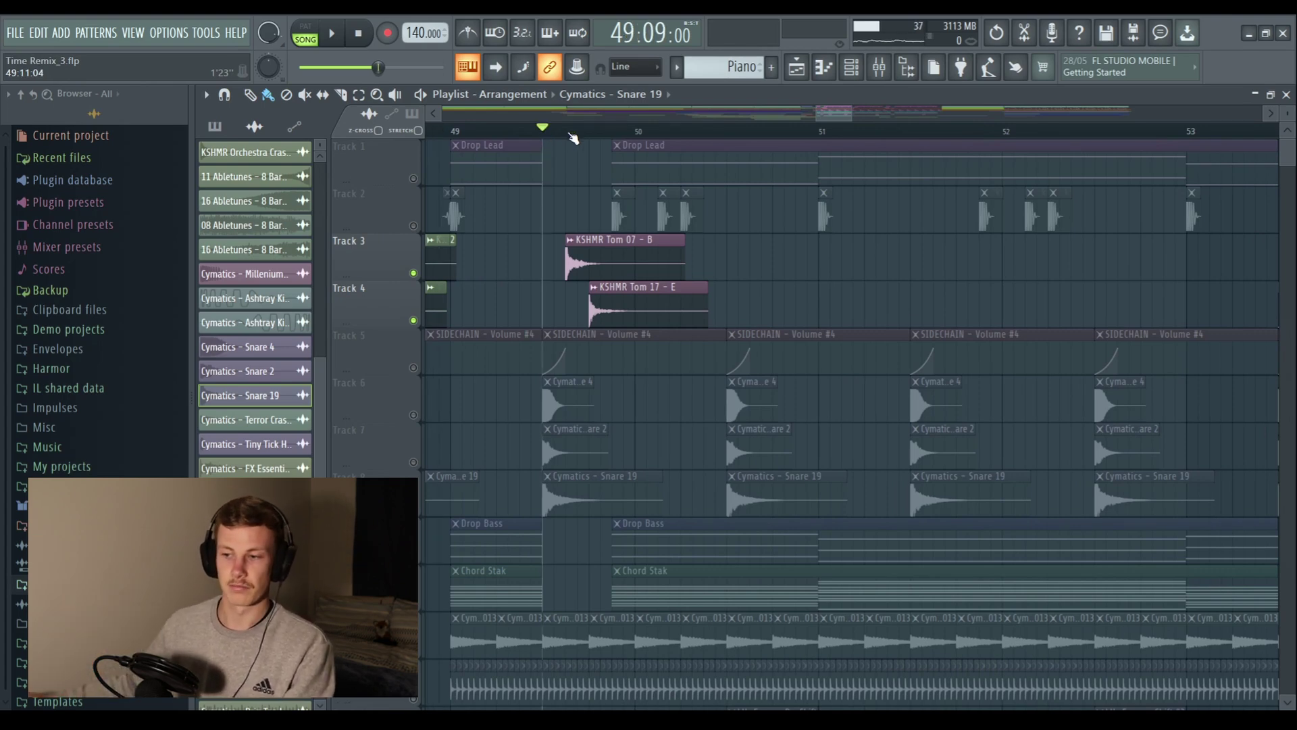
key("space")
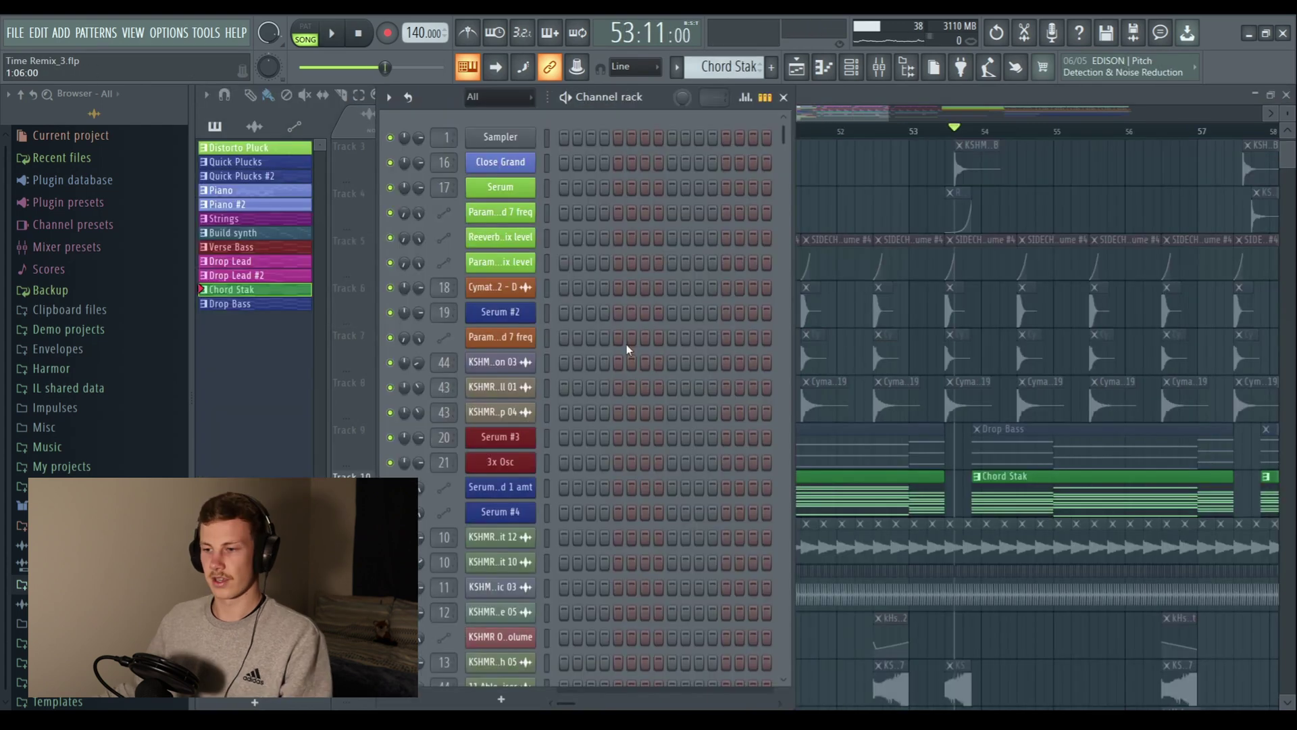
- Open the first Audentity soundbank channel of the Chord Stak pattern in the piano roll and examine its chord notes
scroll(626, 358, "down", 1)
scroll(626, 358, "down", 5)
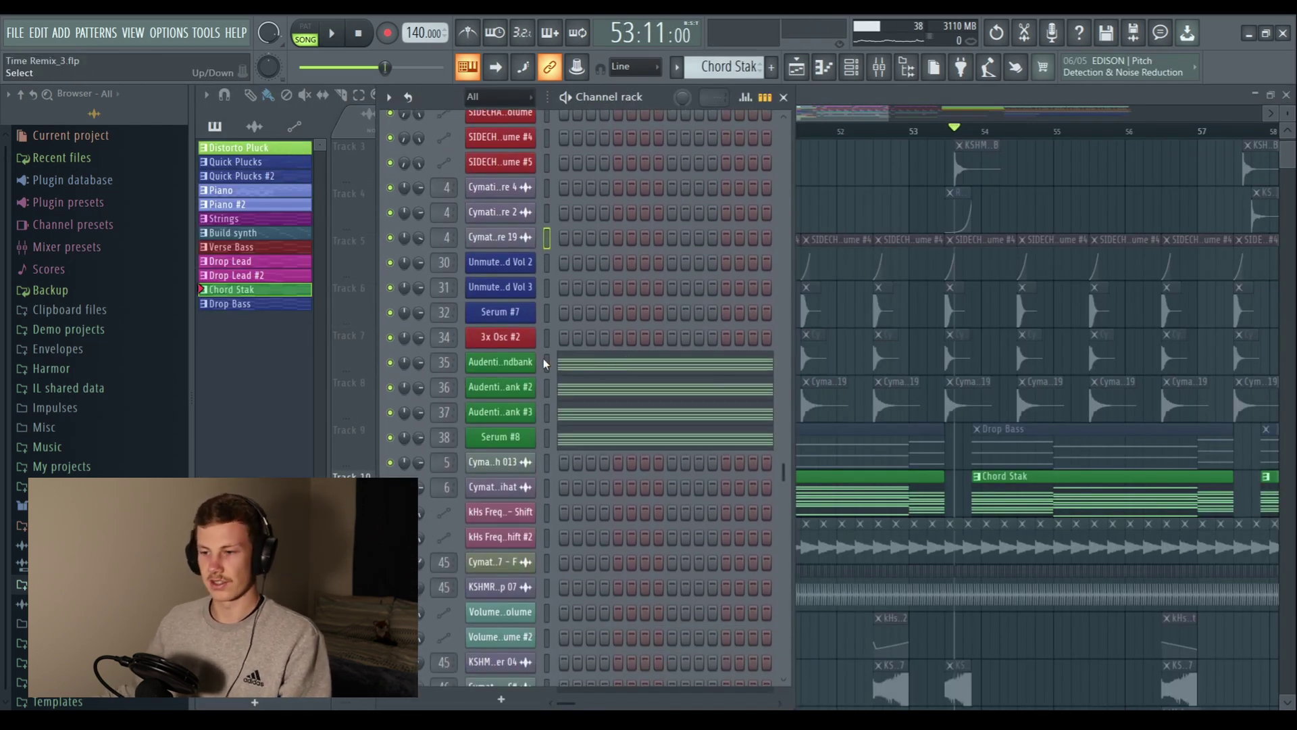
left_click(567, 367)
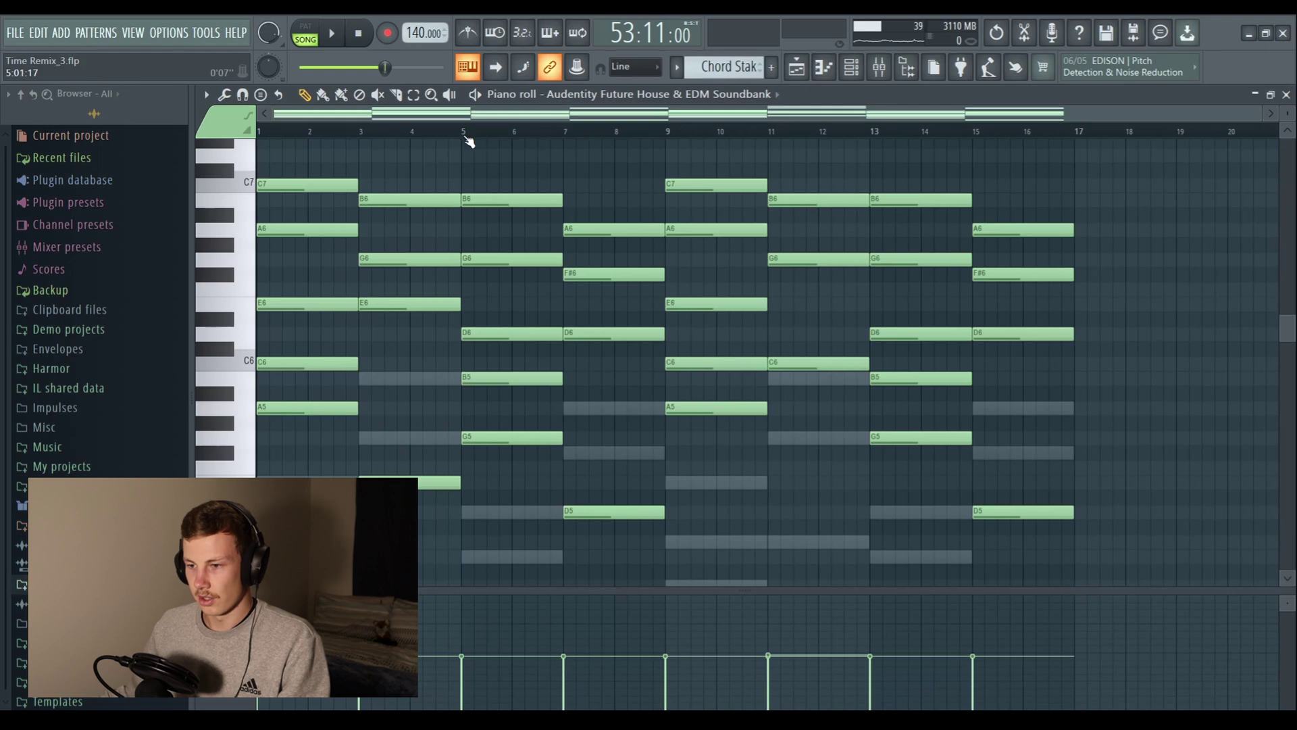
scroll(486, 263, "up", 1)
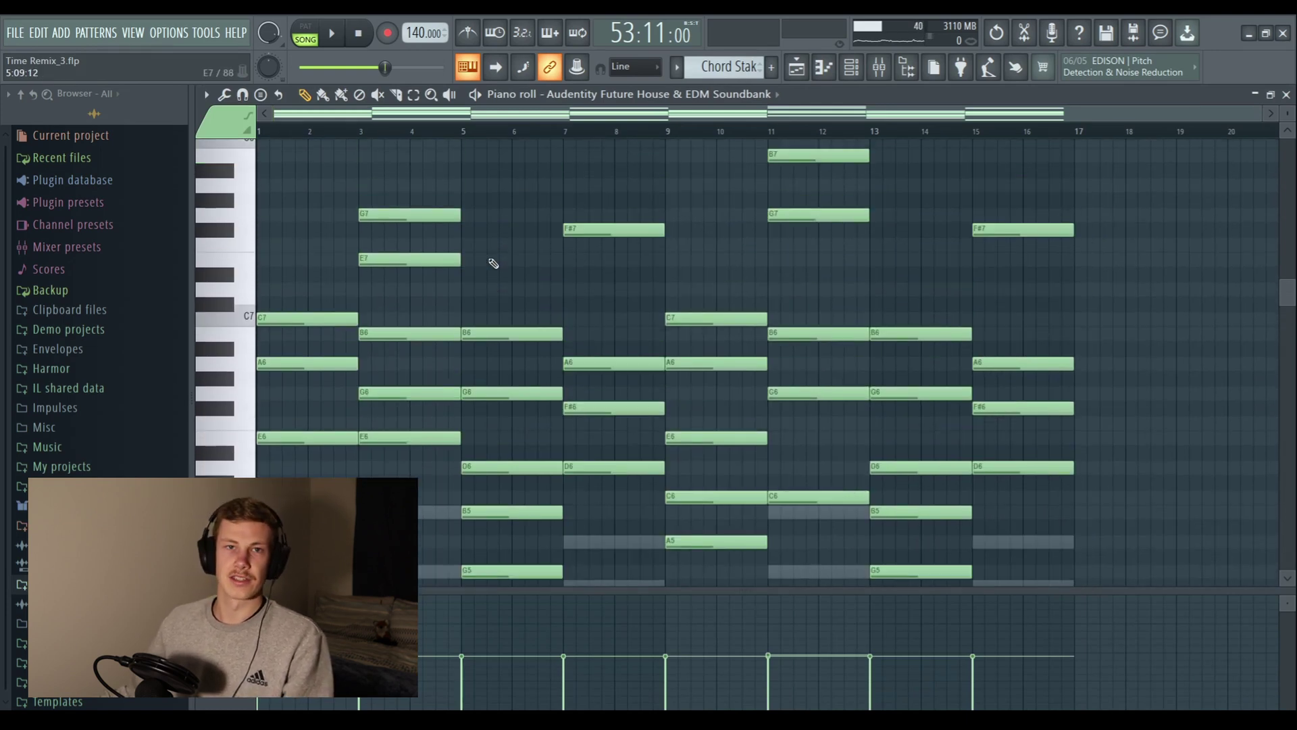
scroll(494, 264, "down", 4)
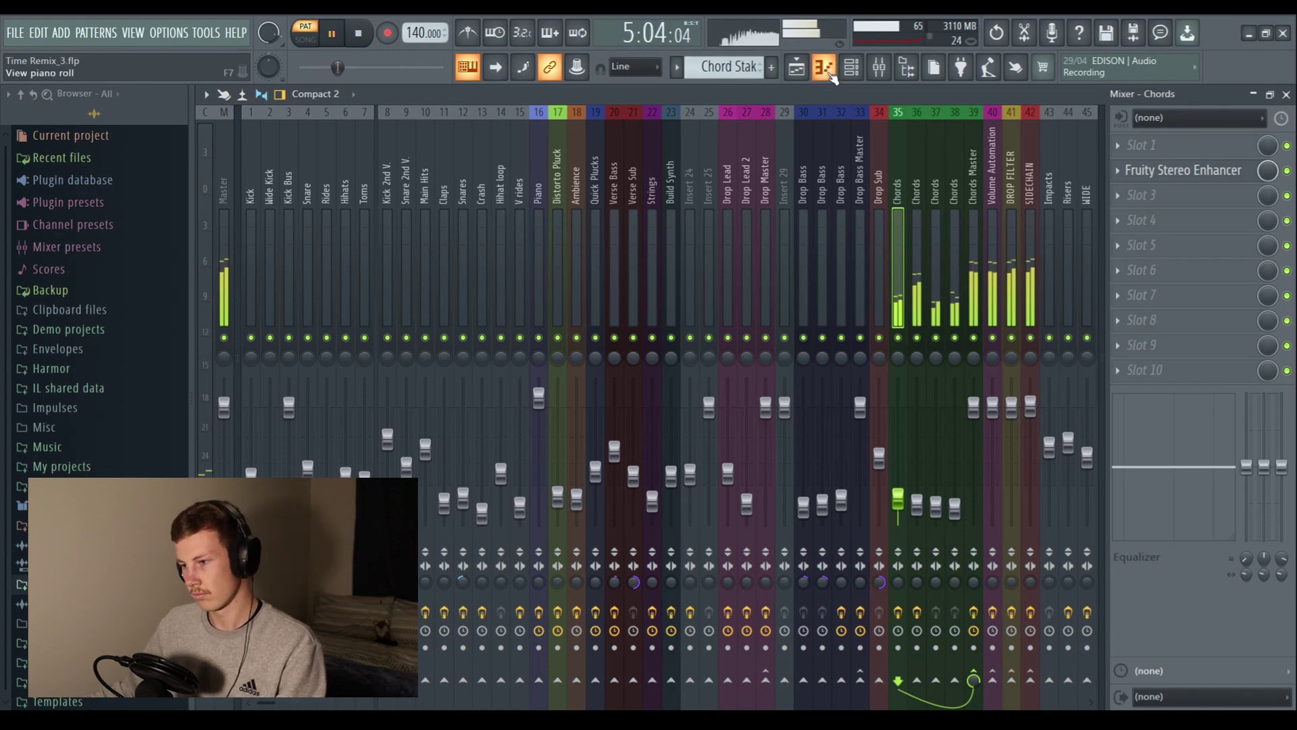
- Solo the four Chords mixer channels 35 to 38 one after another, playing the Chord Stak pattern for each
key("space")
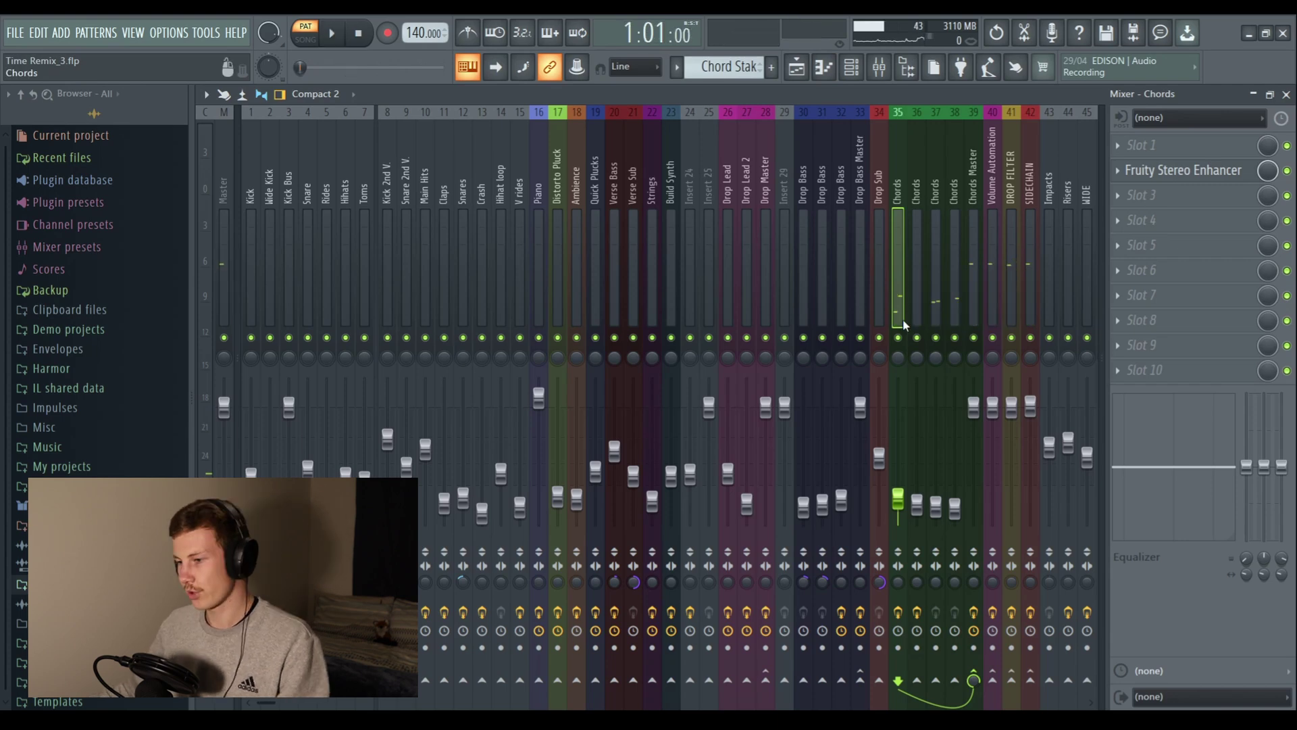
right_click(906, 335)
key("space")
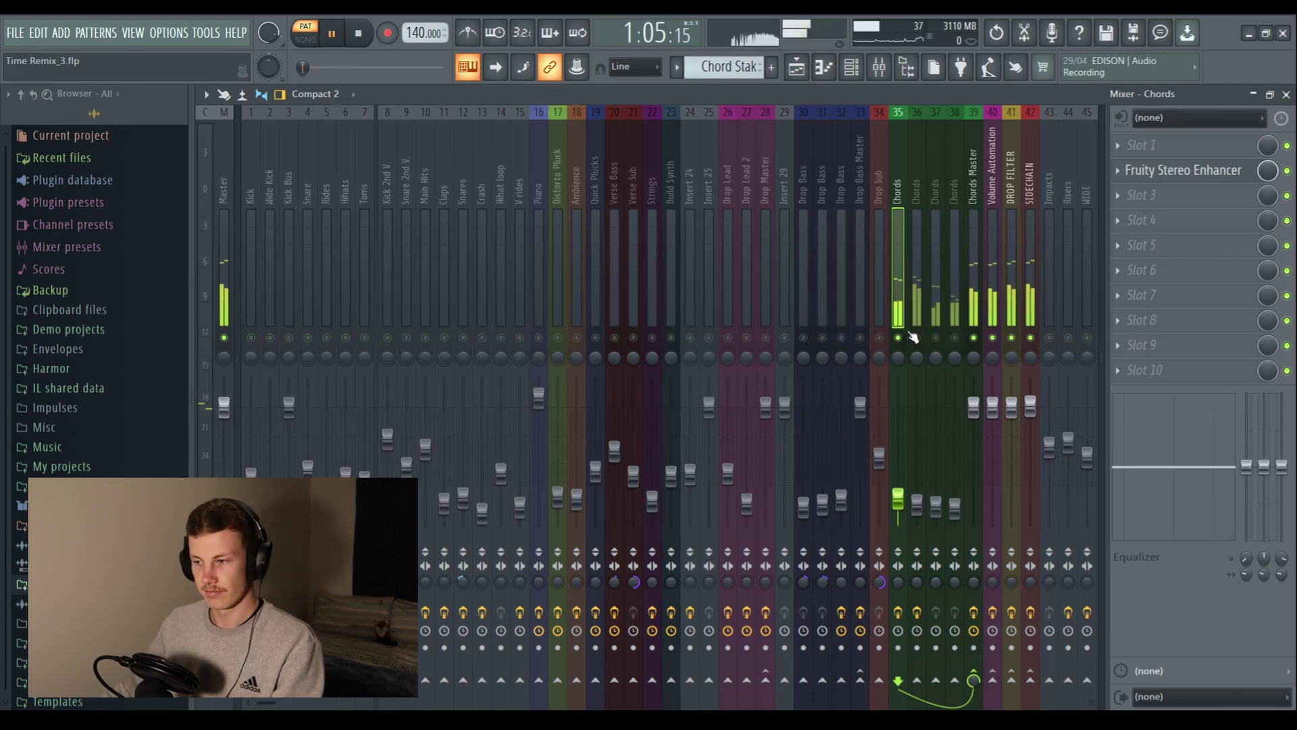
key("space")
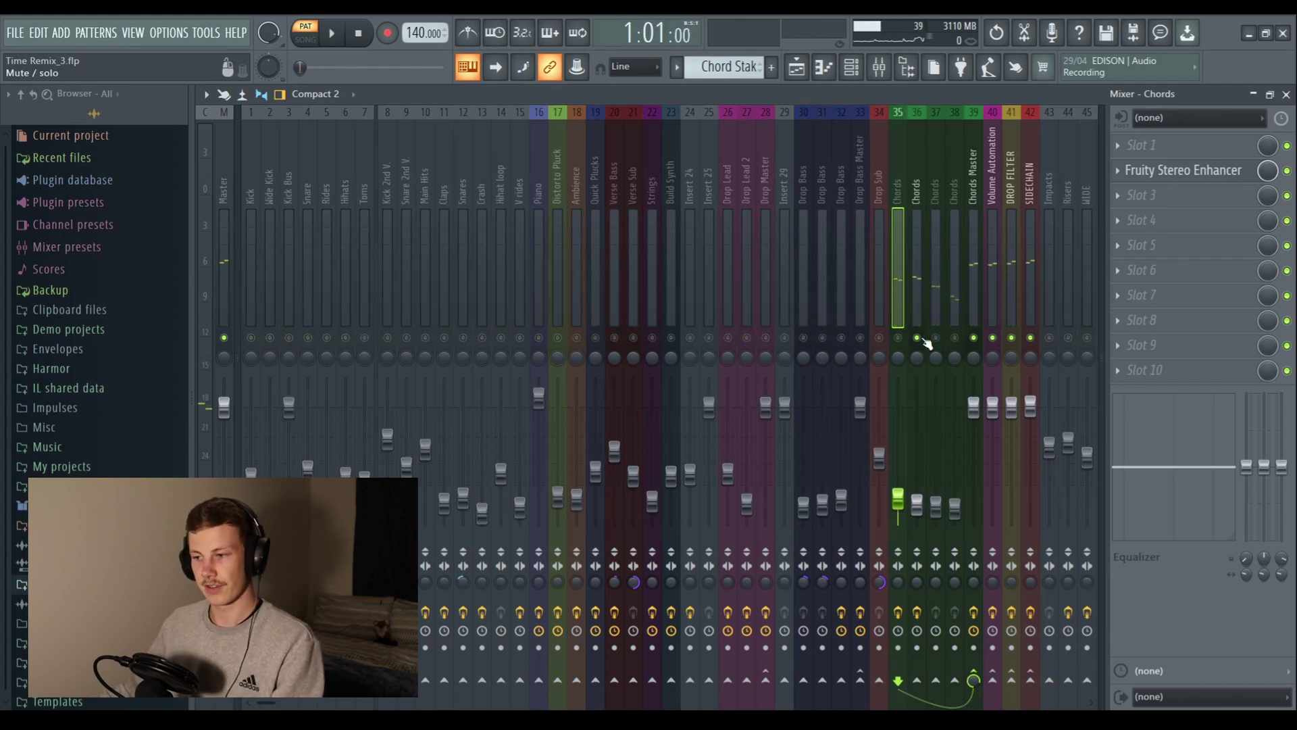
key("space")
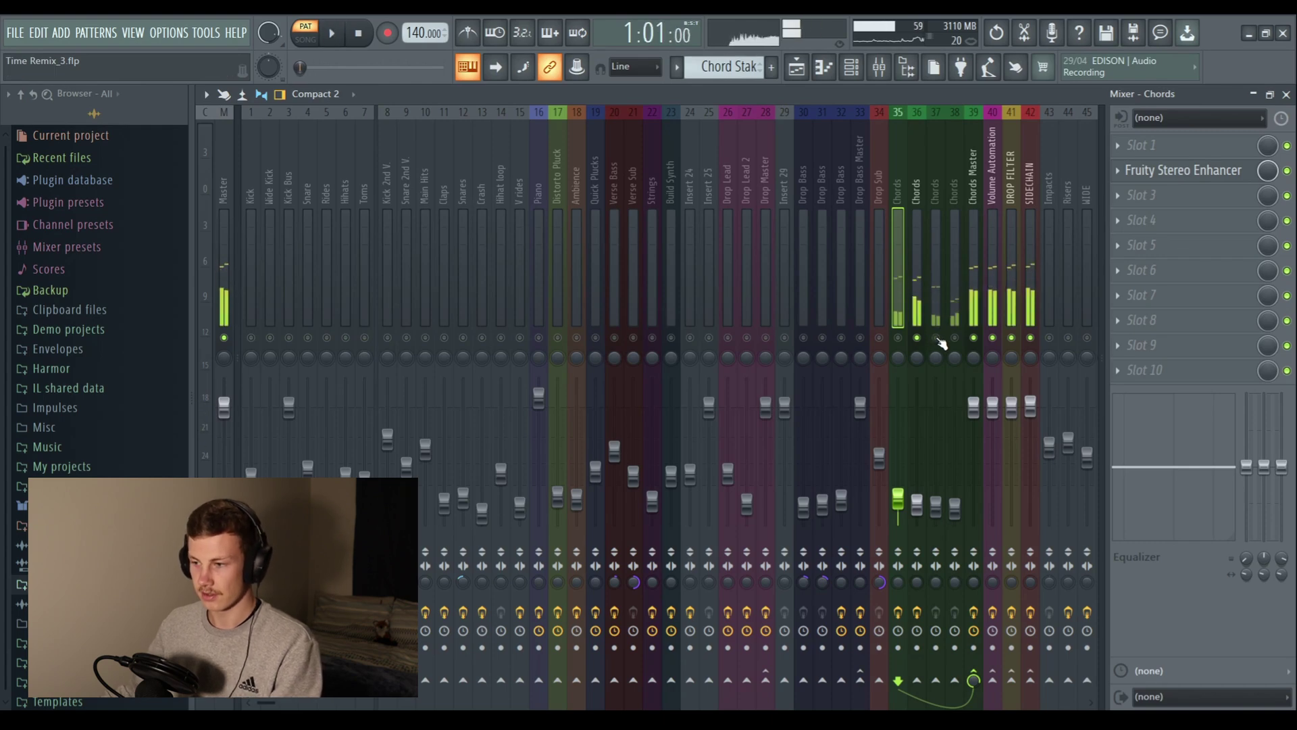
right_click(937, 339)
key("space")
right_click(954, 338)
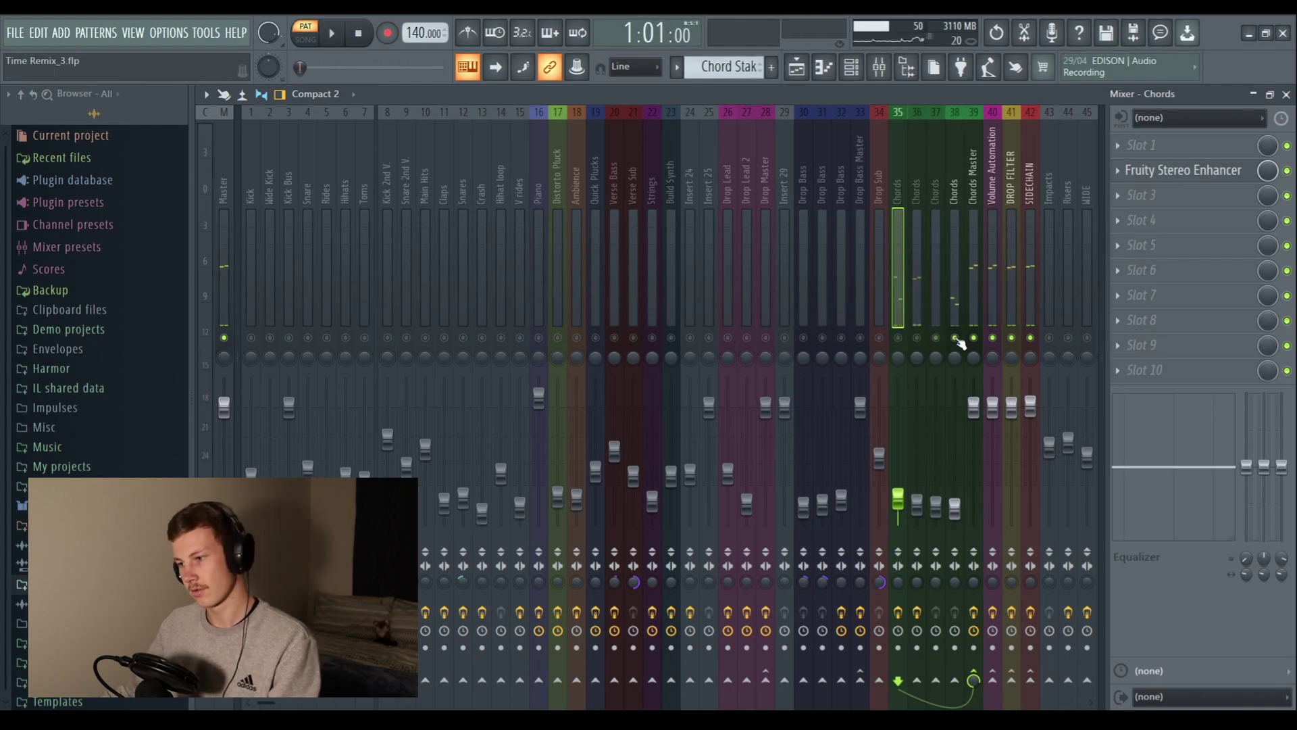
key("space")
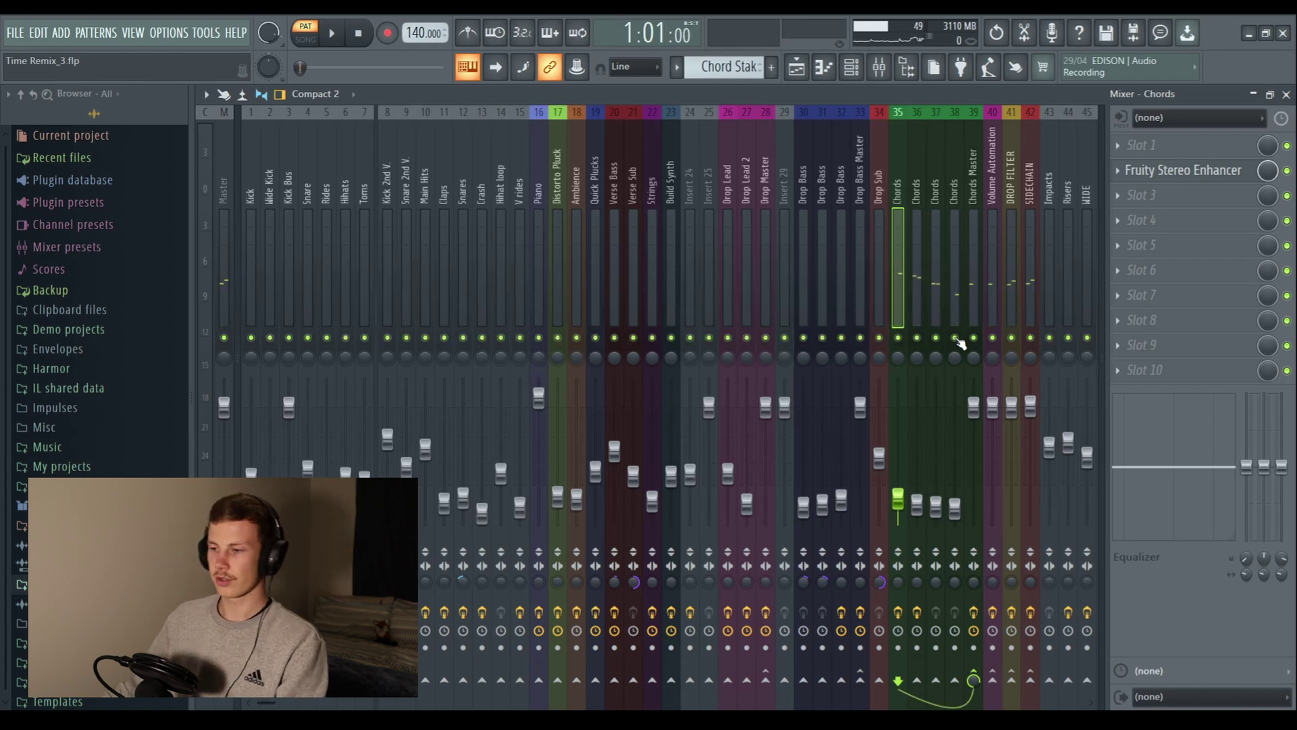
- Play the Drop Bass pattern with all its layers, and audition Drop Bass channel 30 and the Drop Sub soloed in the mixer
left_click(796, 67)
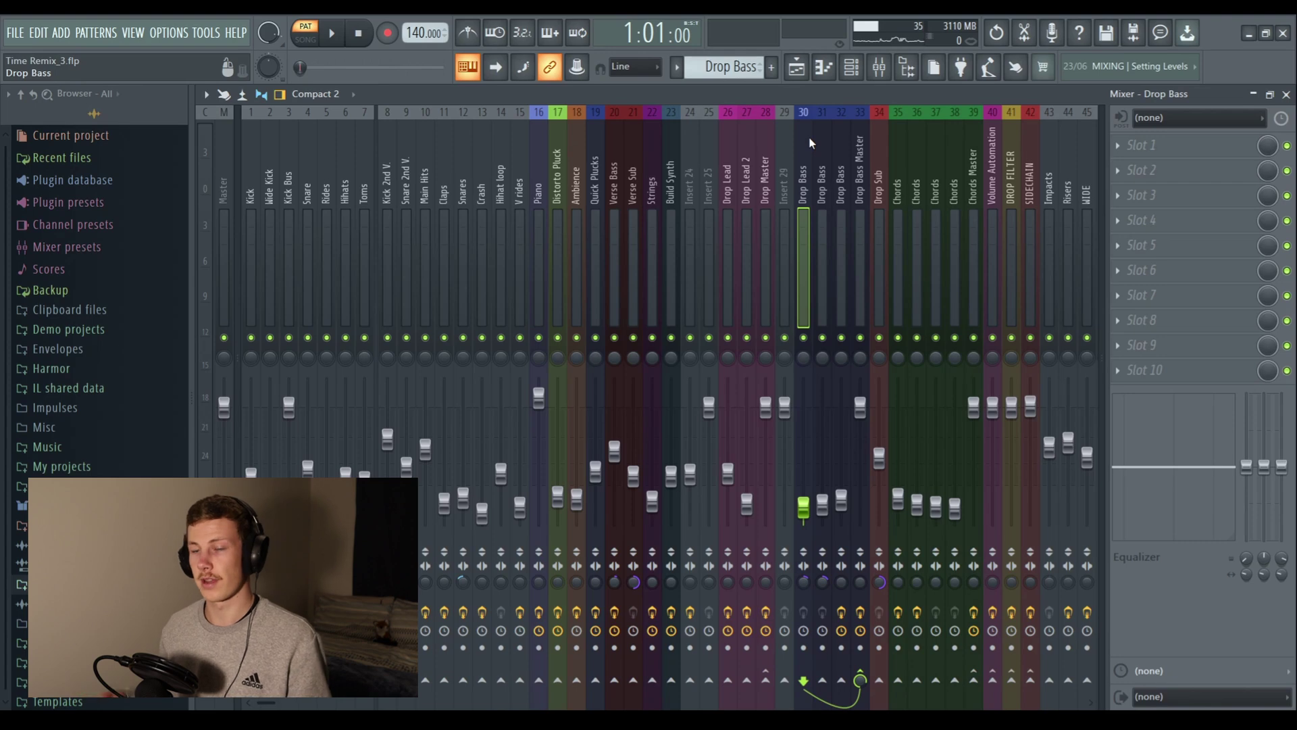
key("space")
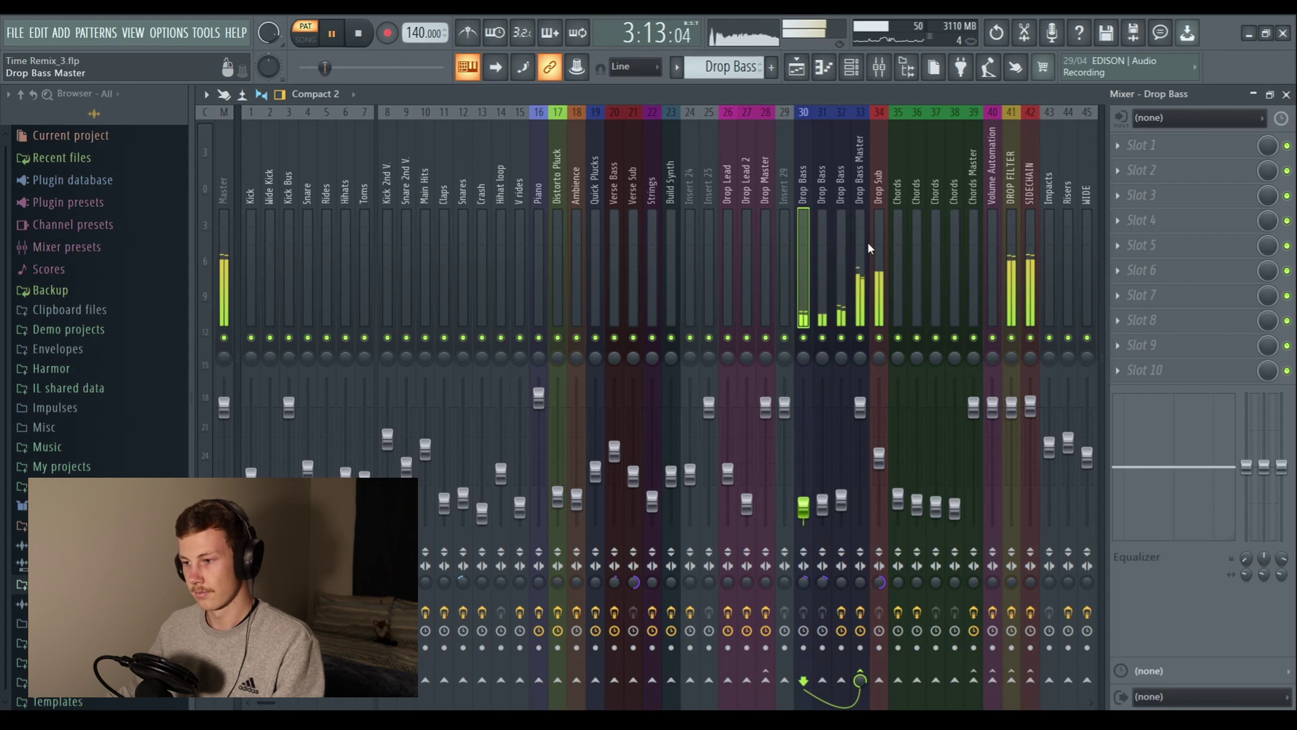
key("space")
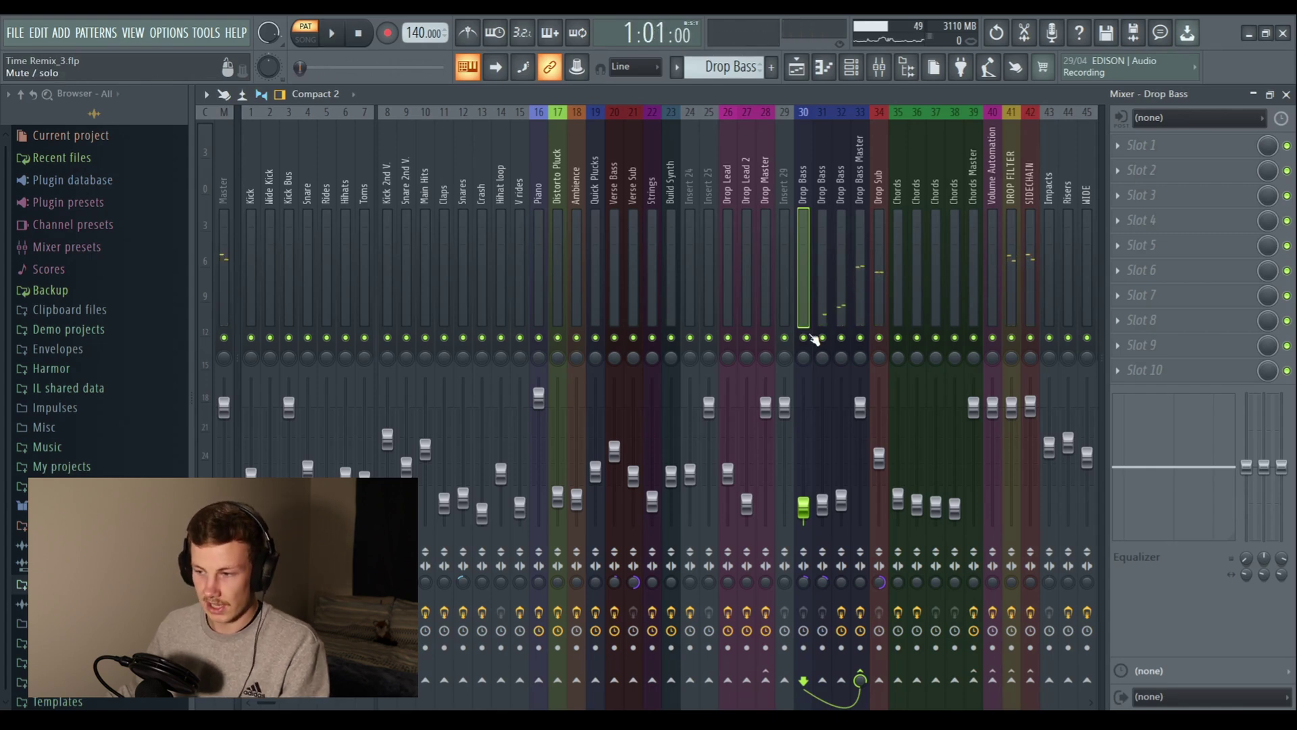
right_click(804, 337)
key("space")
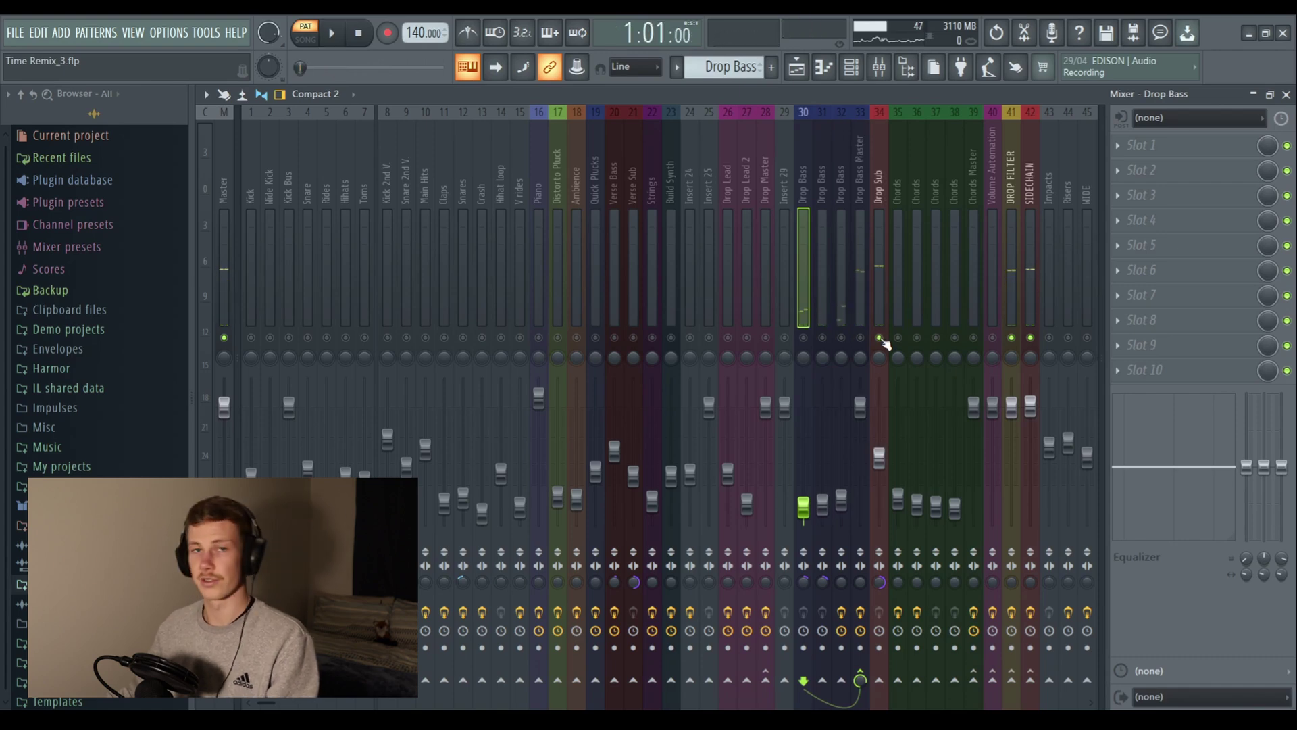
key("space")
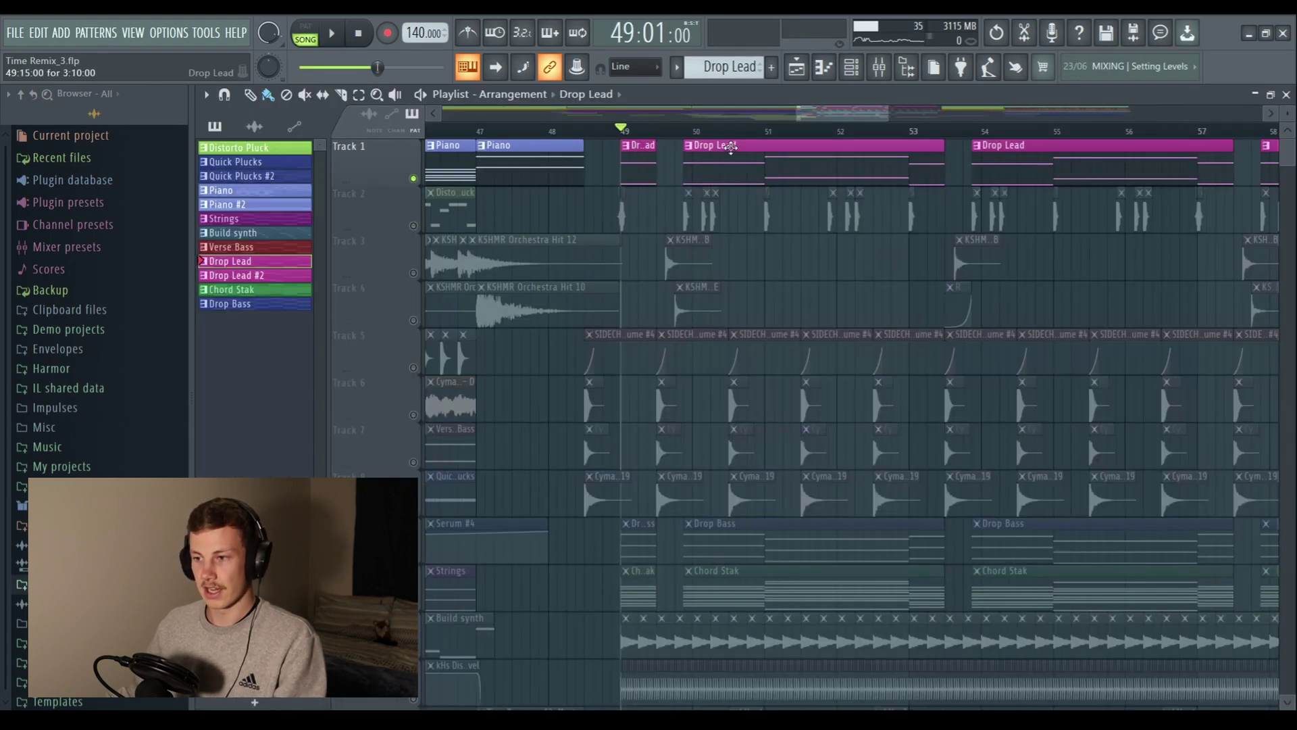
- Open the Drop Lead pattern's Serum #6 channel in the piano roll and examine its melody notes
key("F7")
left_click(205, 94)
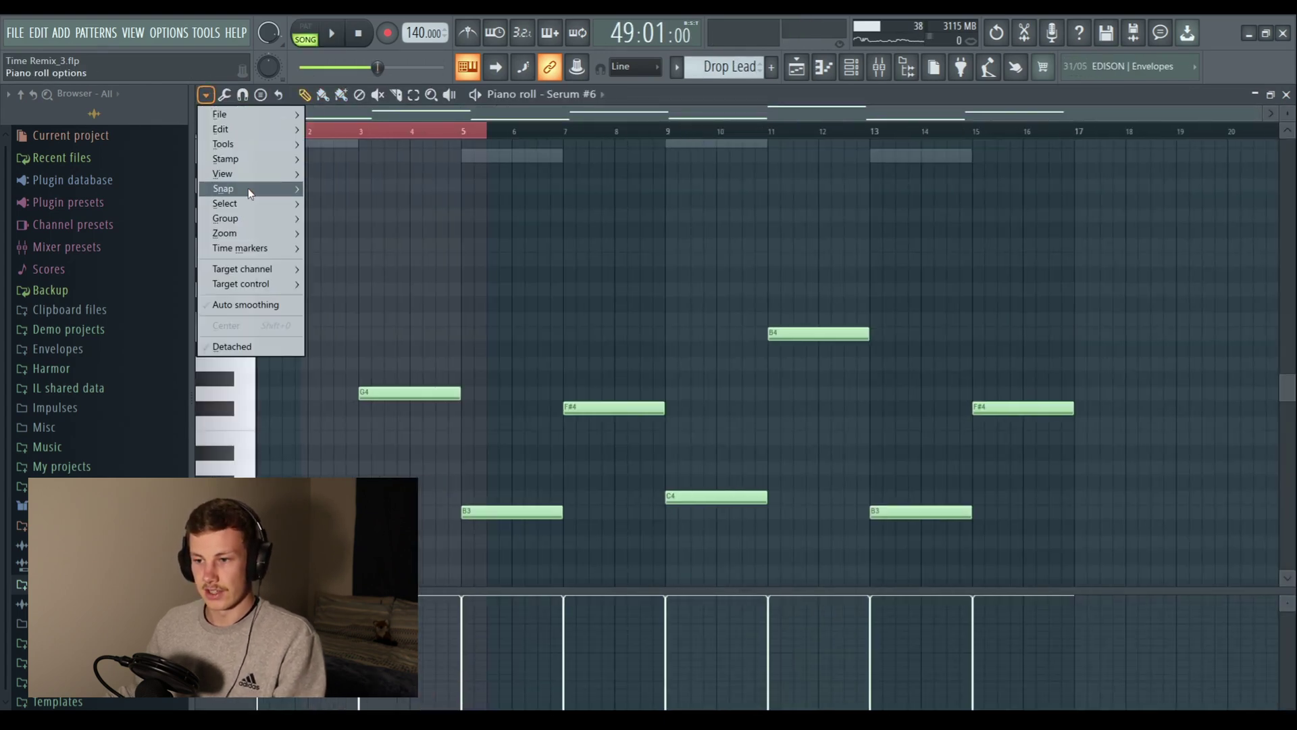
left_click(327, 206)
scroll(571, 227, "down", 3)
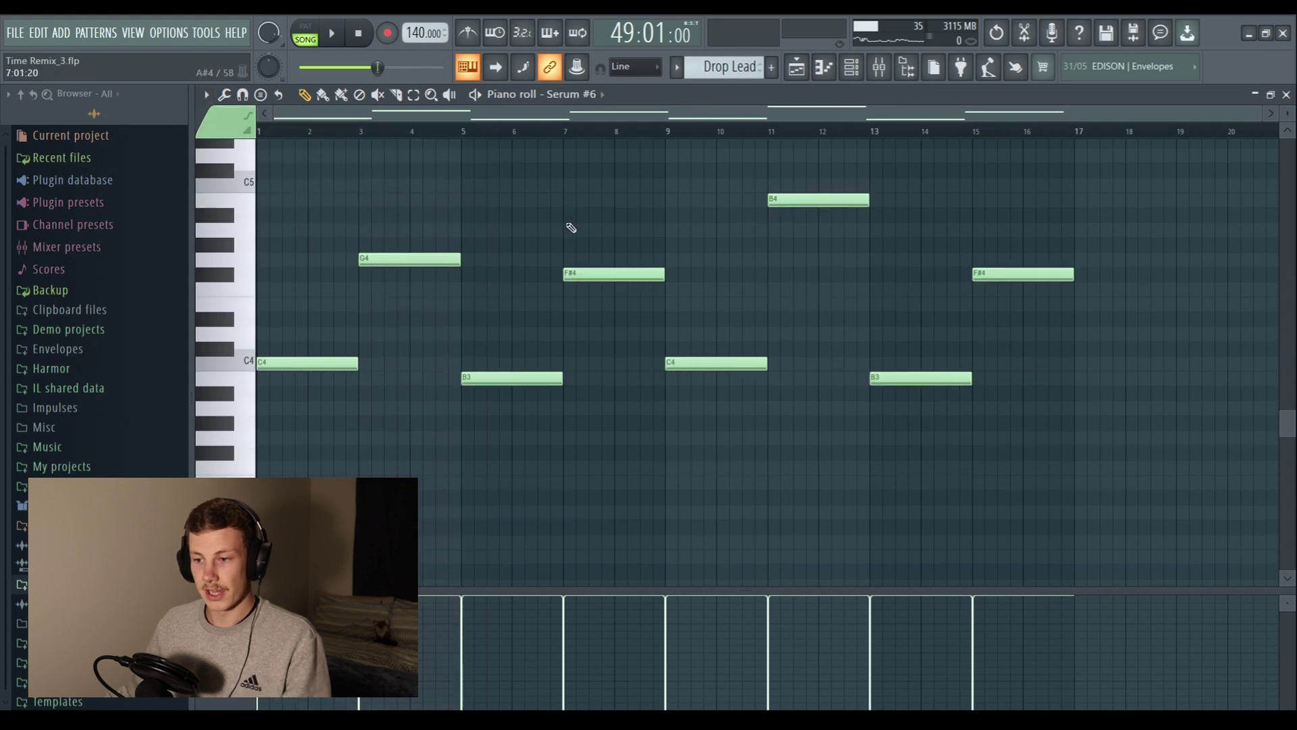
- Play the Drop Lead pattern with both layers, and solo the Drop Lead and Drop Lead 2 mixer channels one after another
key("F9")
left_click(728, 182)
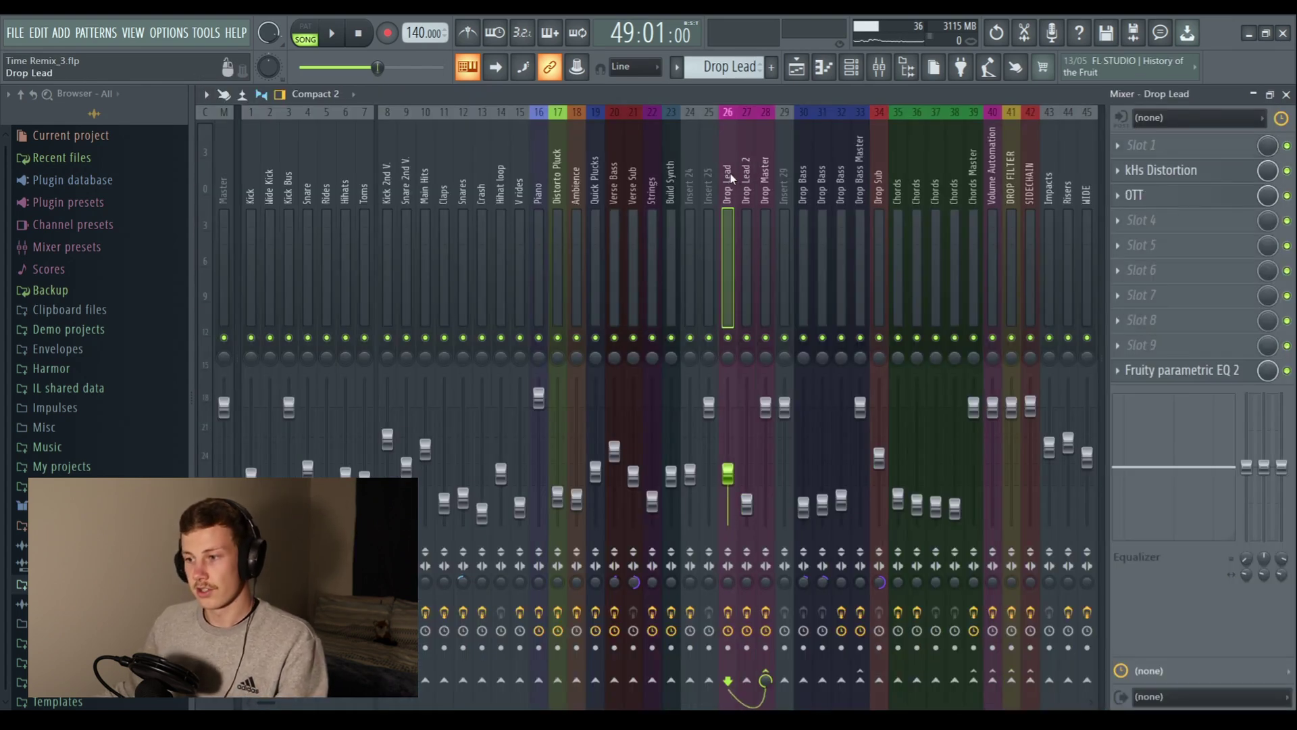
left_click(851, 67)
scroll(629, 255, "down", 3)
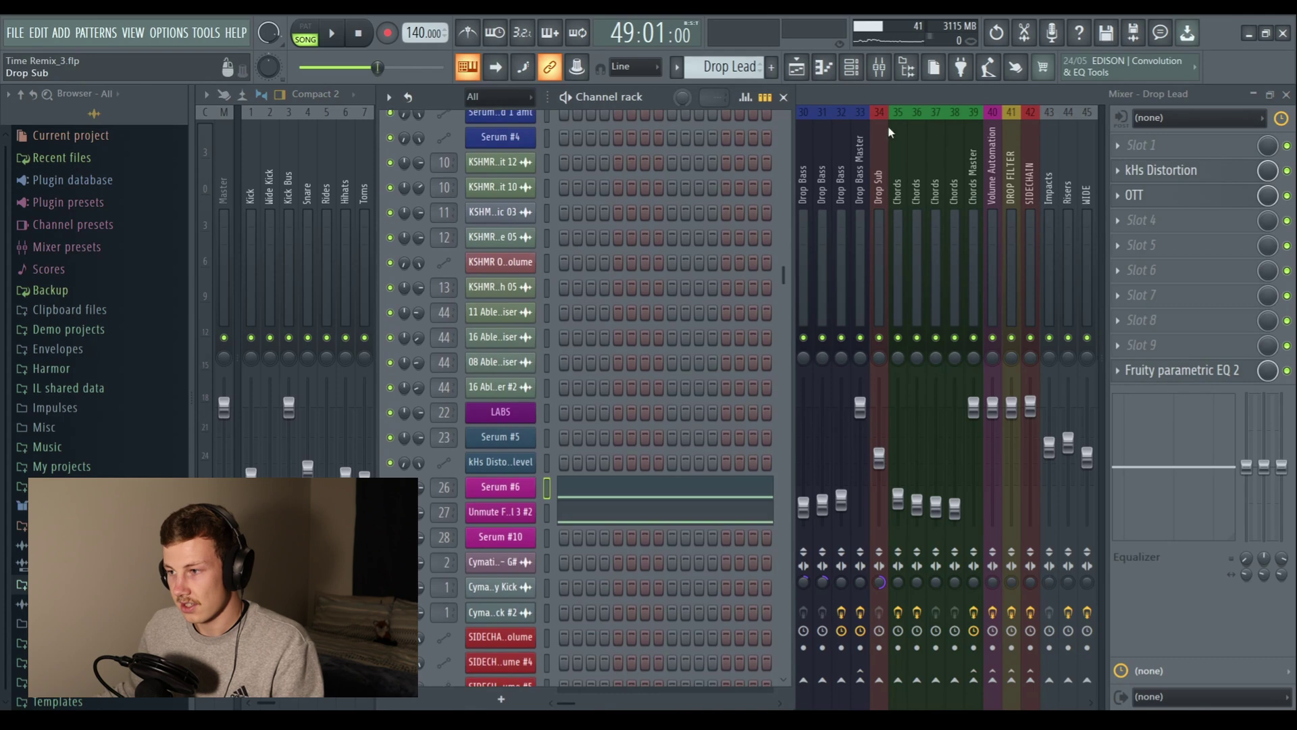
key("F6")
key("space")
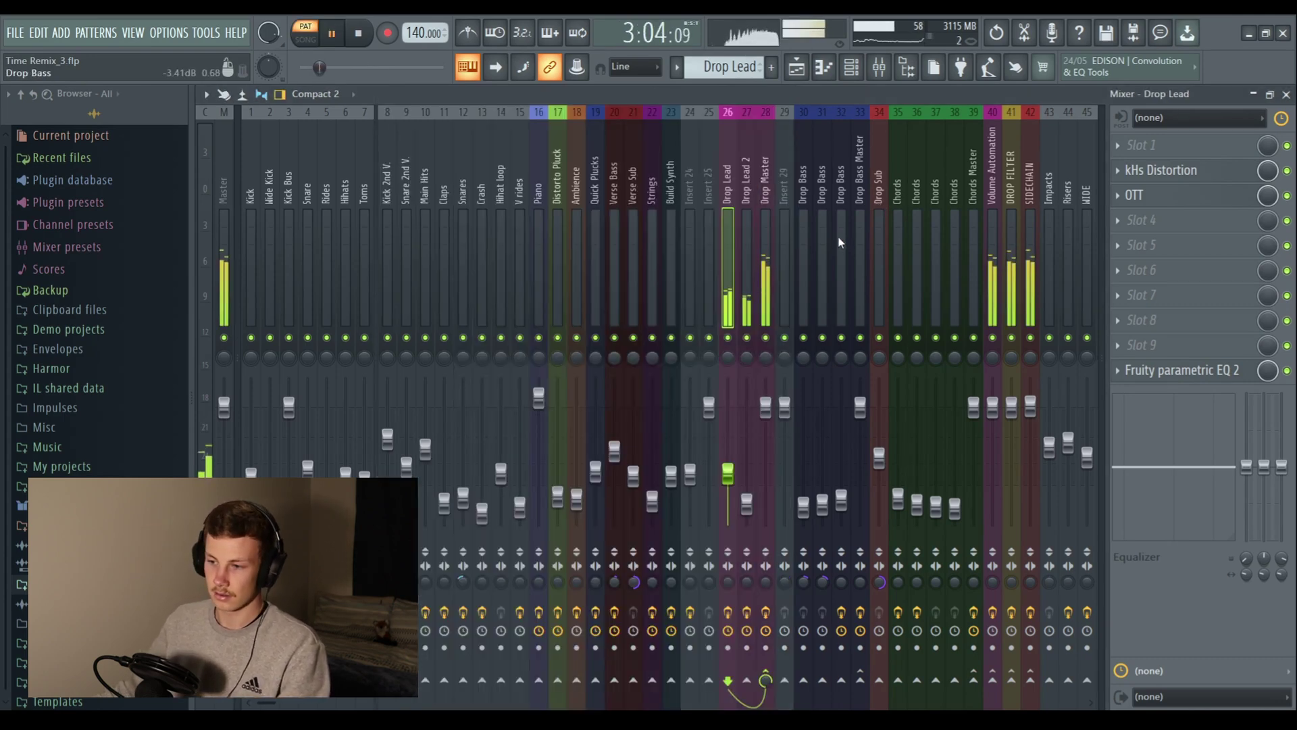
right_click(727, 337)
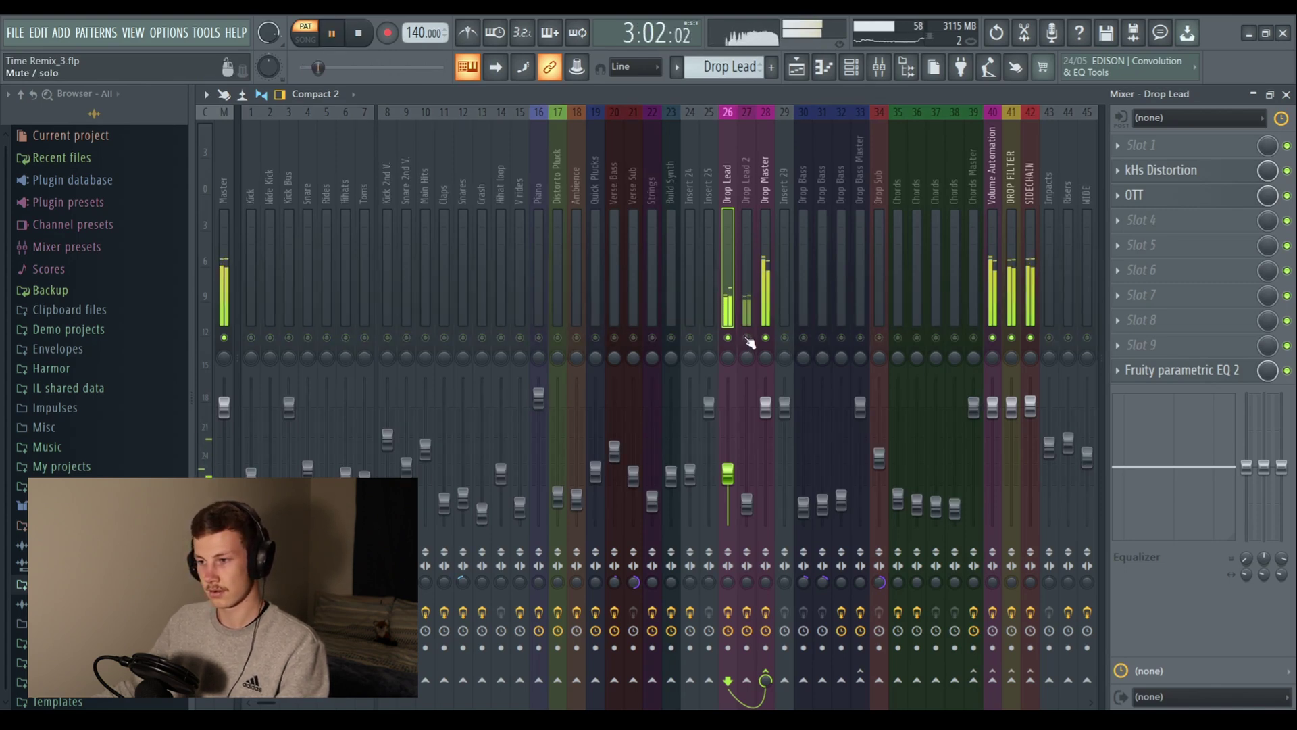
right_click(747, 338)
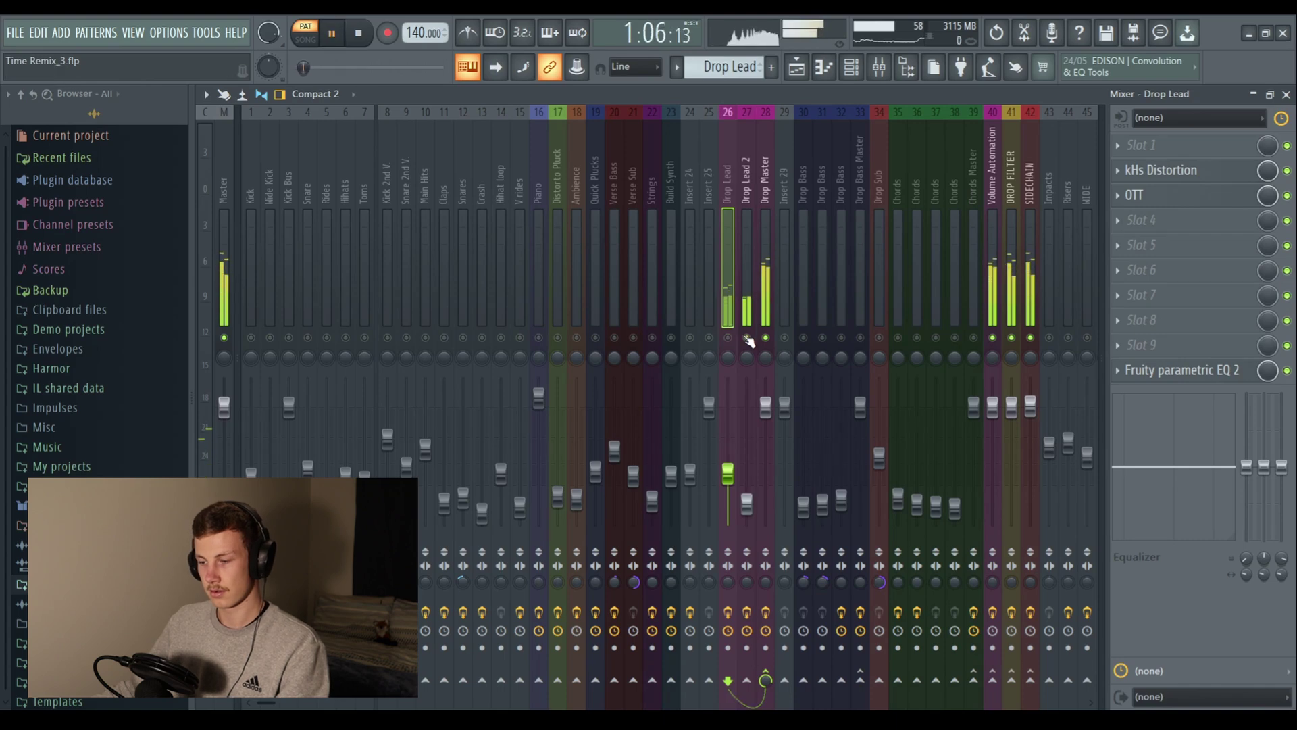
left_click(752, 192)
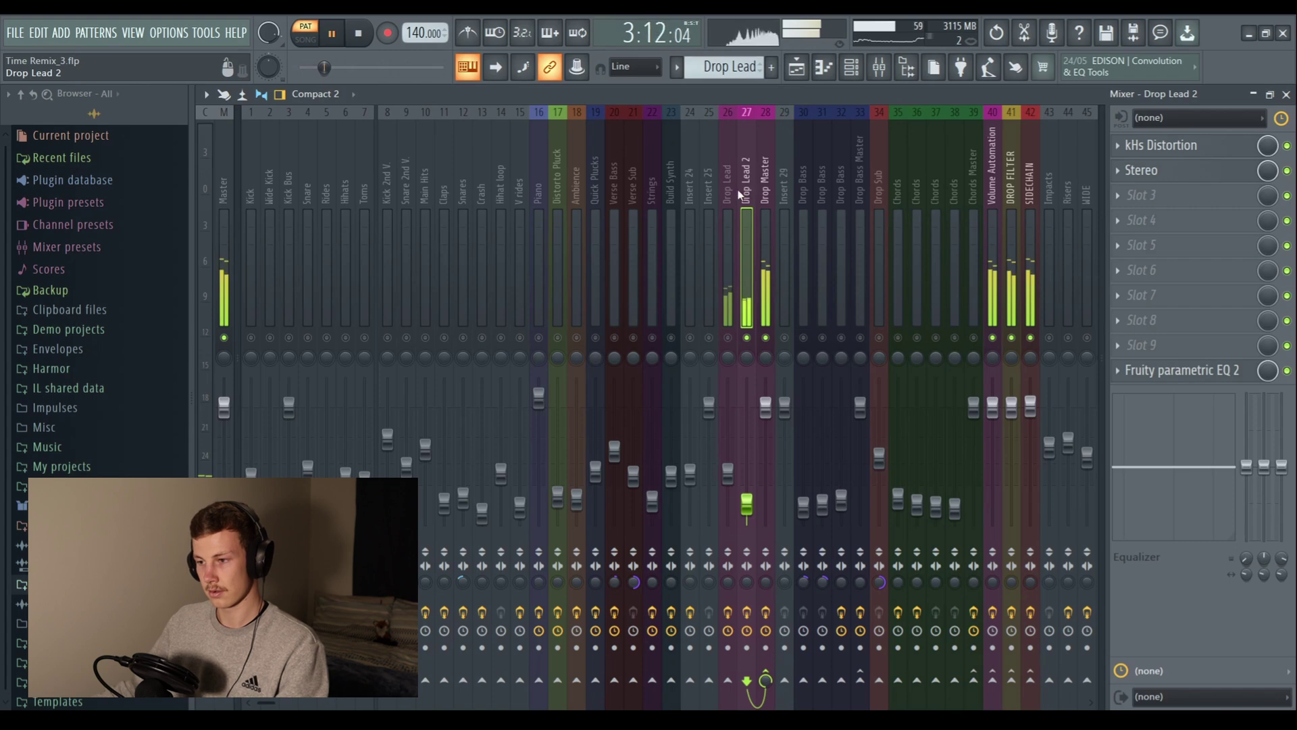
- Stop playback and examine the kHs Distortion settings on the Drop Lead and Drop Lead 2 mixer channels
left_click(738, 195)
key("space")
left_click(1161, 170)
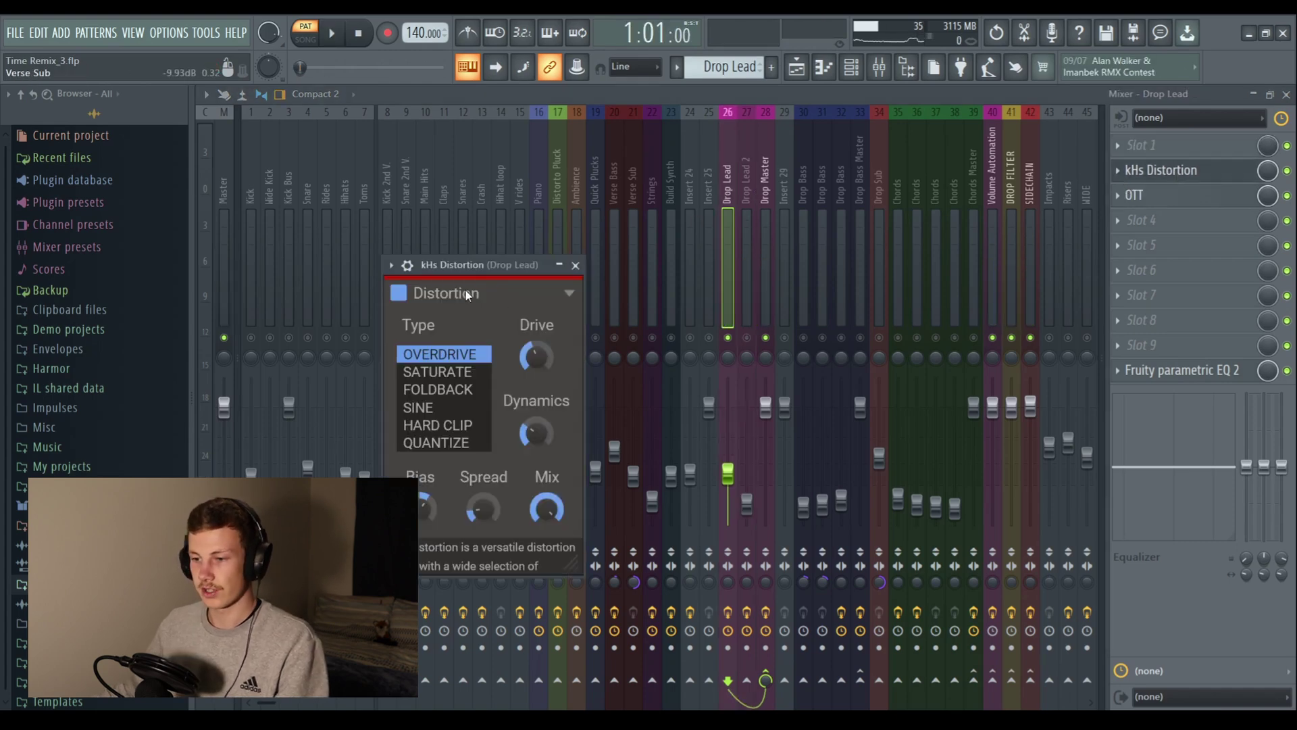
left_click(578, 265)
left_click(762, 182)
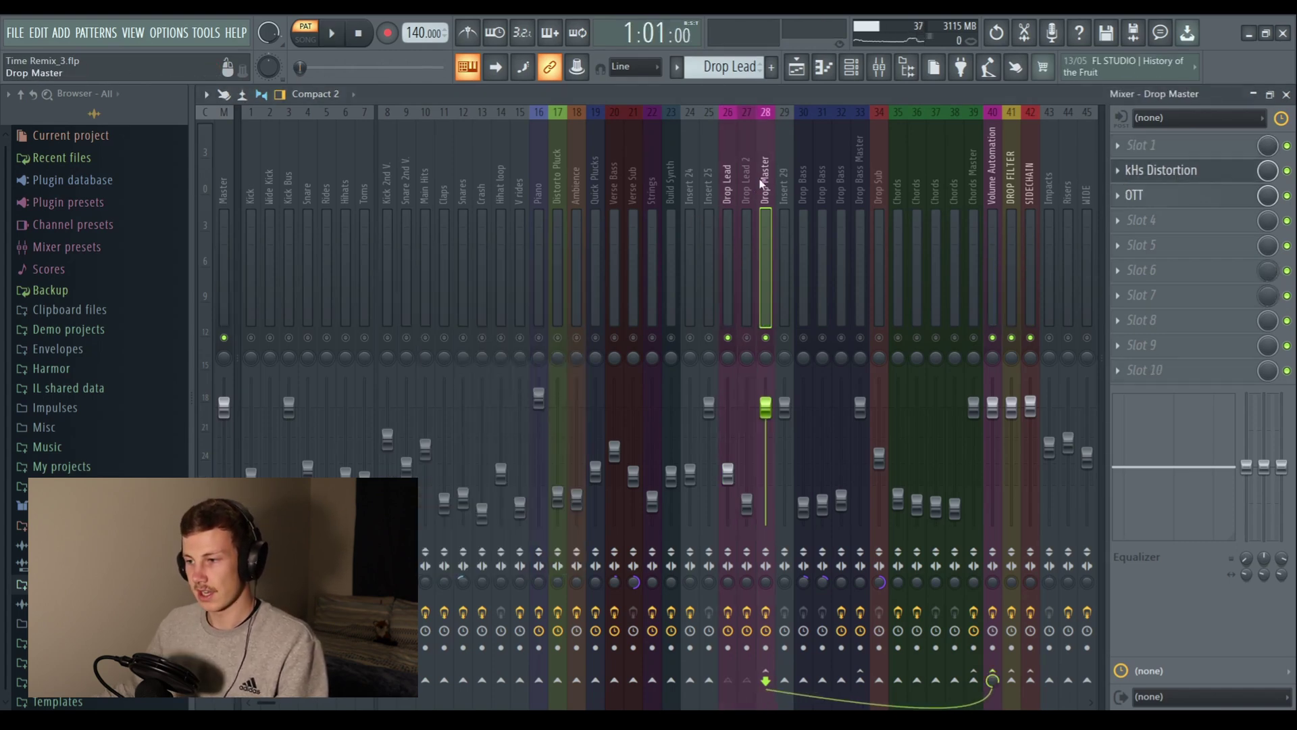
left_click(743, 263)
right_click(748, 337)
left_click(1171, 147)
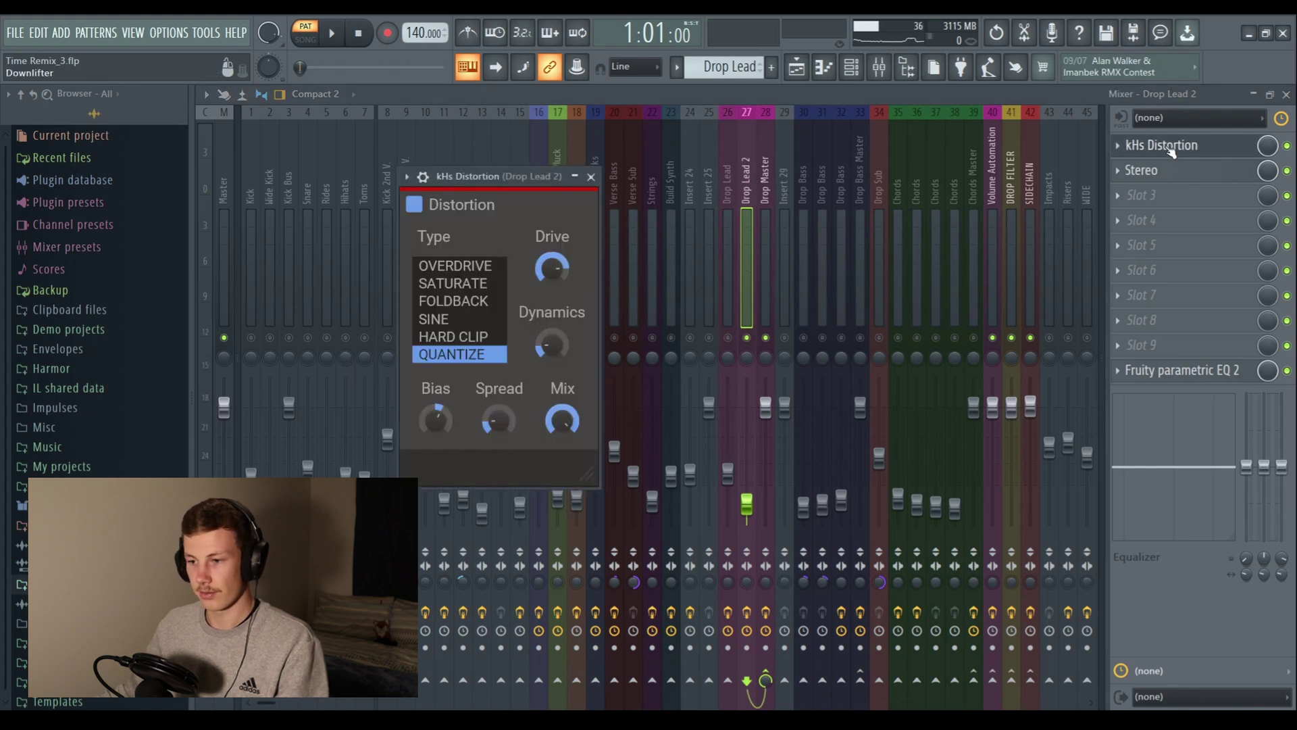
left_click(591, 176)
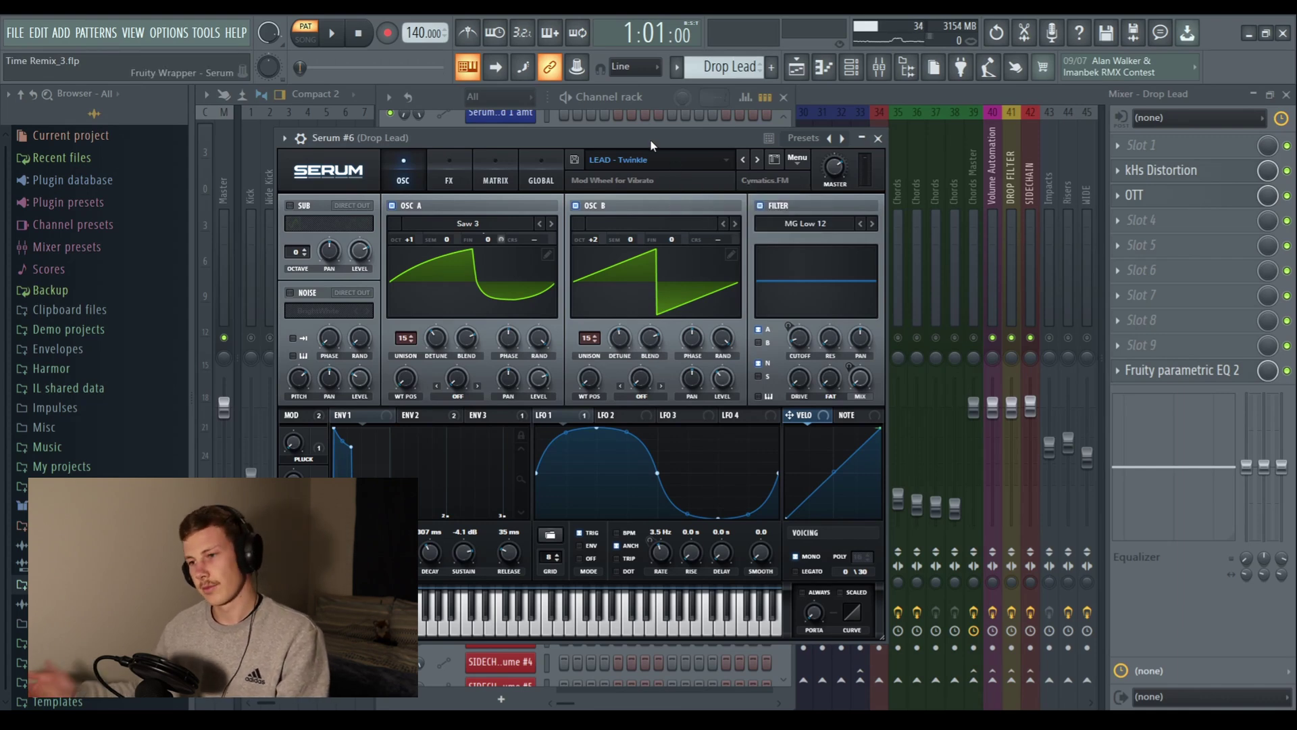
- Examine the effects chain of the Drop Lead's Serum #6 preset, and return to its oscillator page
left_click(450, 179)
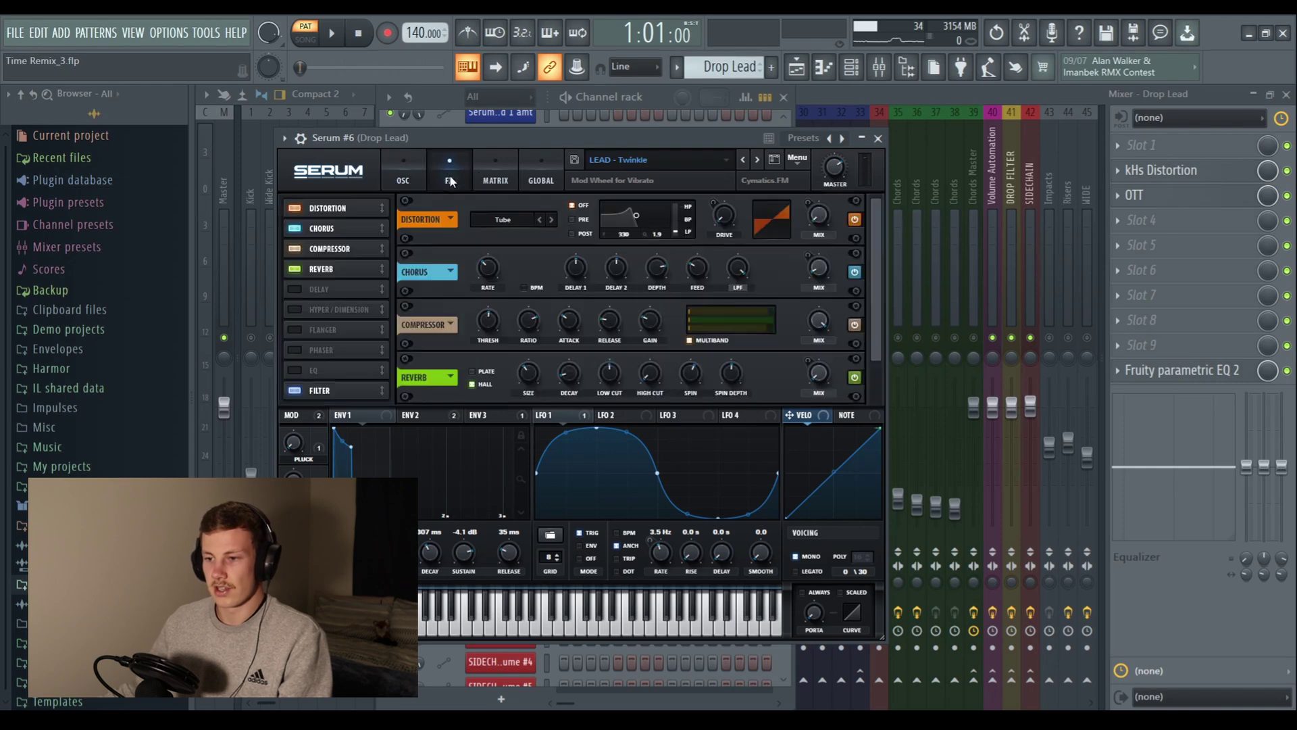
left_click(345, 227)
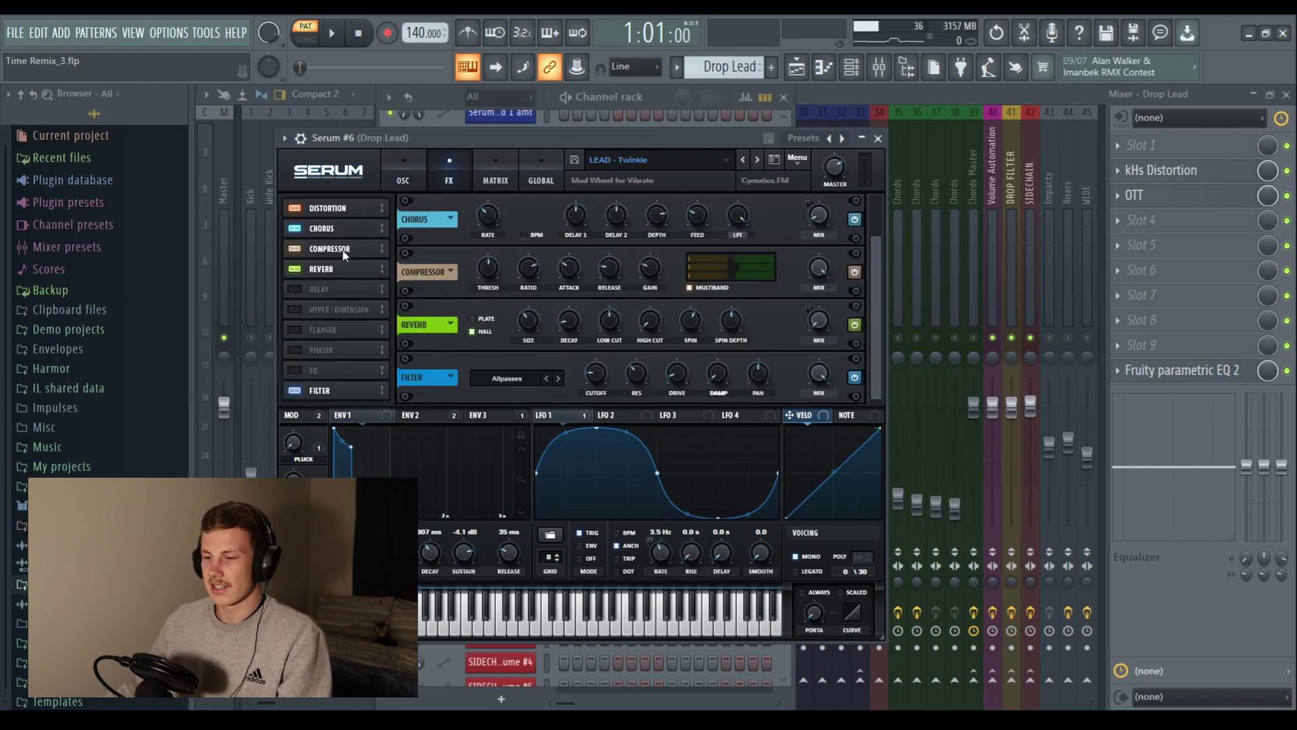
left_click(404, 172)
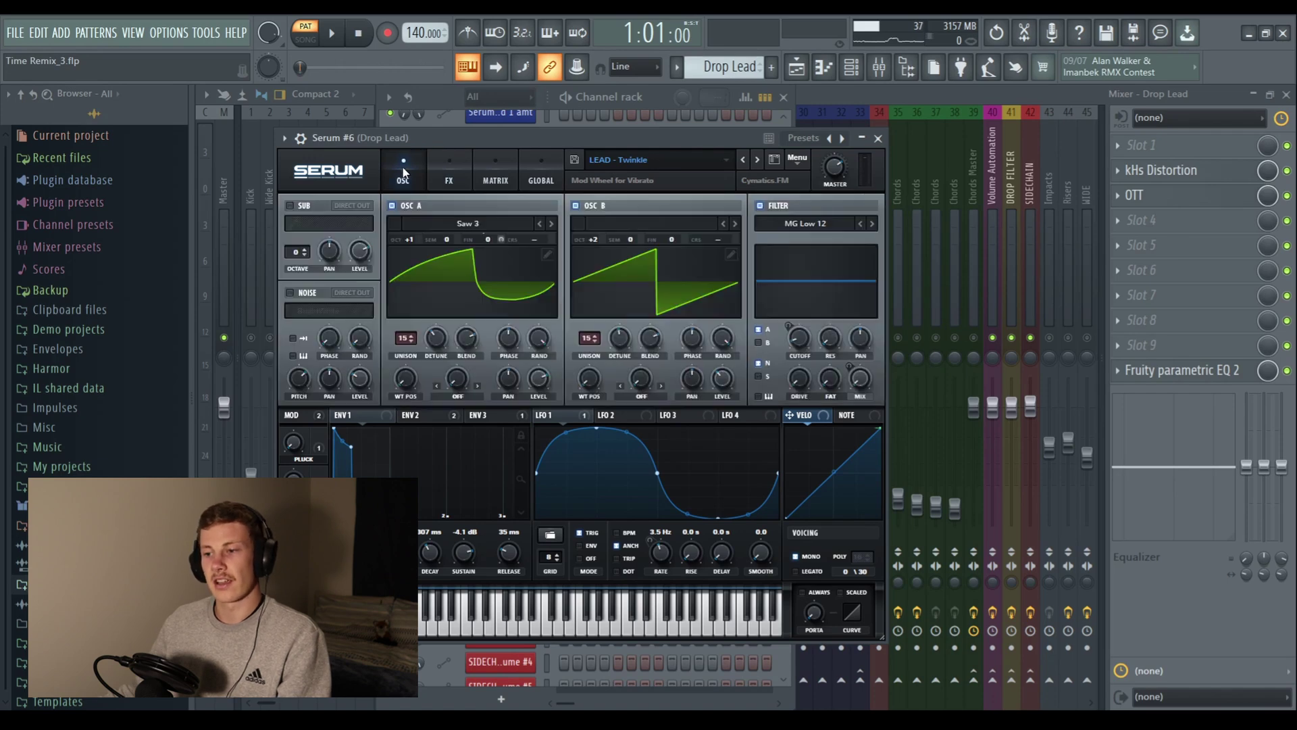
left_click_drag(562, 137, 578, 122)
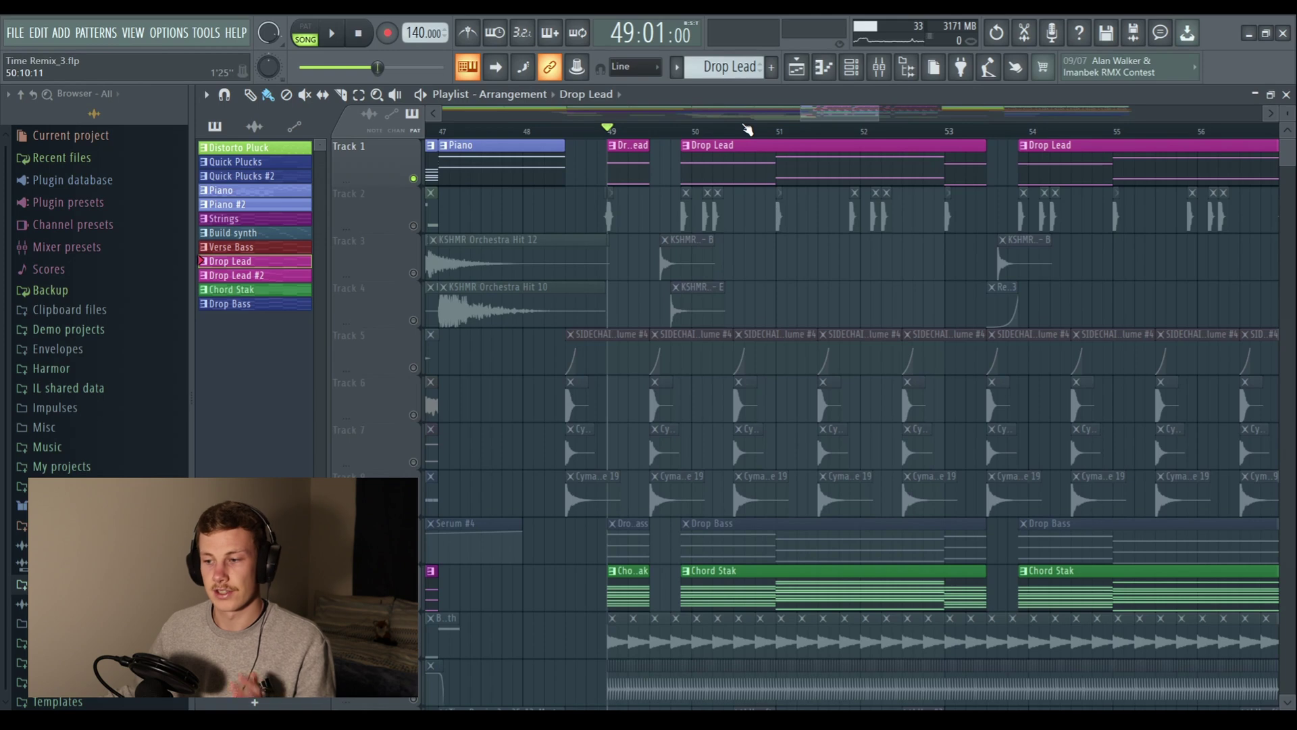
- Look over the drop's automation clips in the playlist and inspect the kHs Frequency Shifter on the DROP FILTER mixer channel
scroll(785, 161, "down", 3)
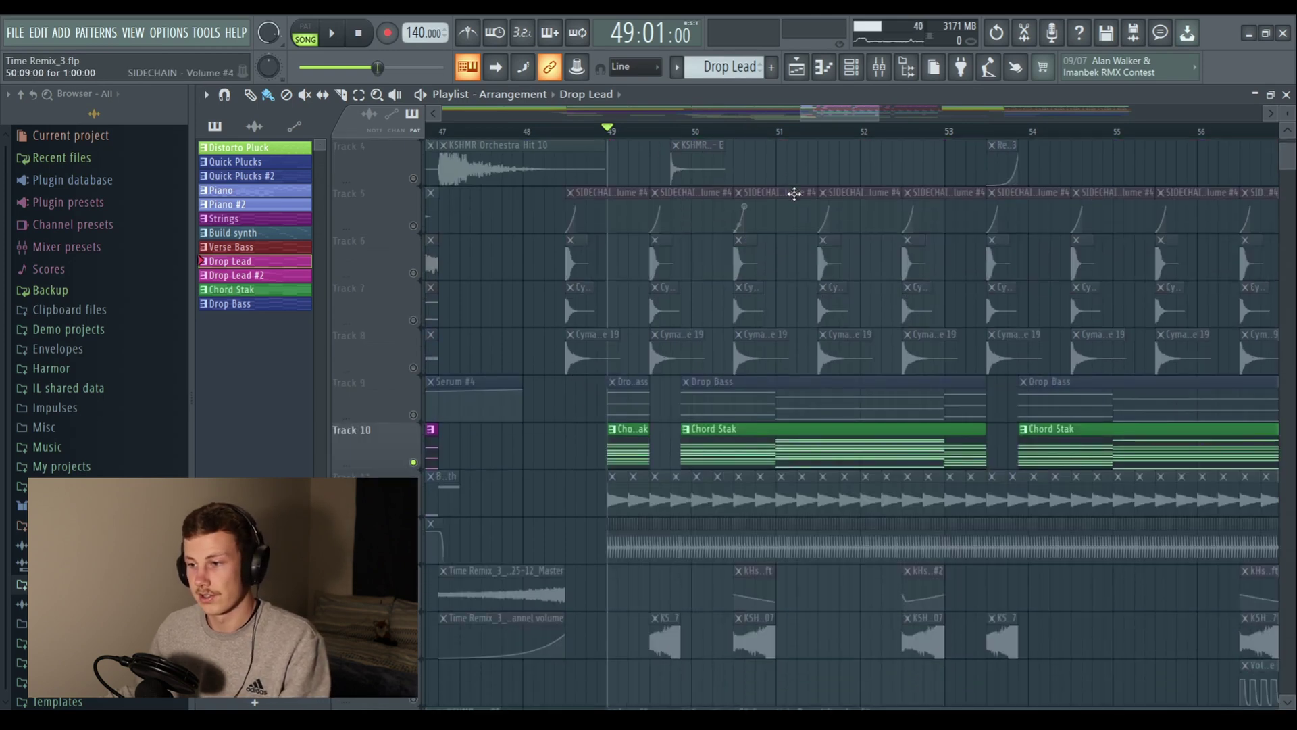
scroll(794, 194, "up", 3)
scroll(608, 162, "right", 2)
scroll(558, 160, "down", 5)
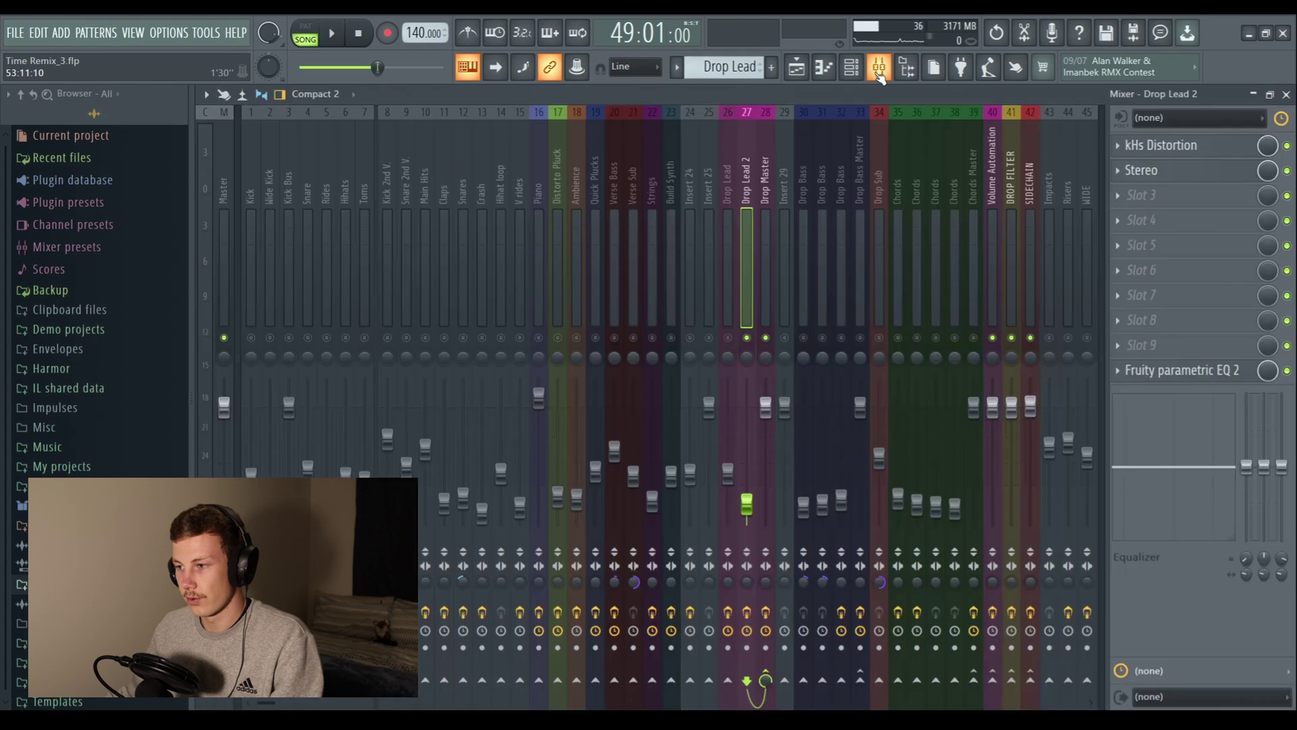
left_click(879, 67)
left_click(1011, 189)
left_click(1176, 145)
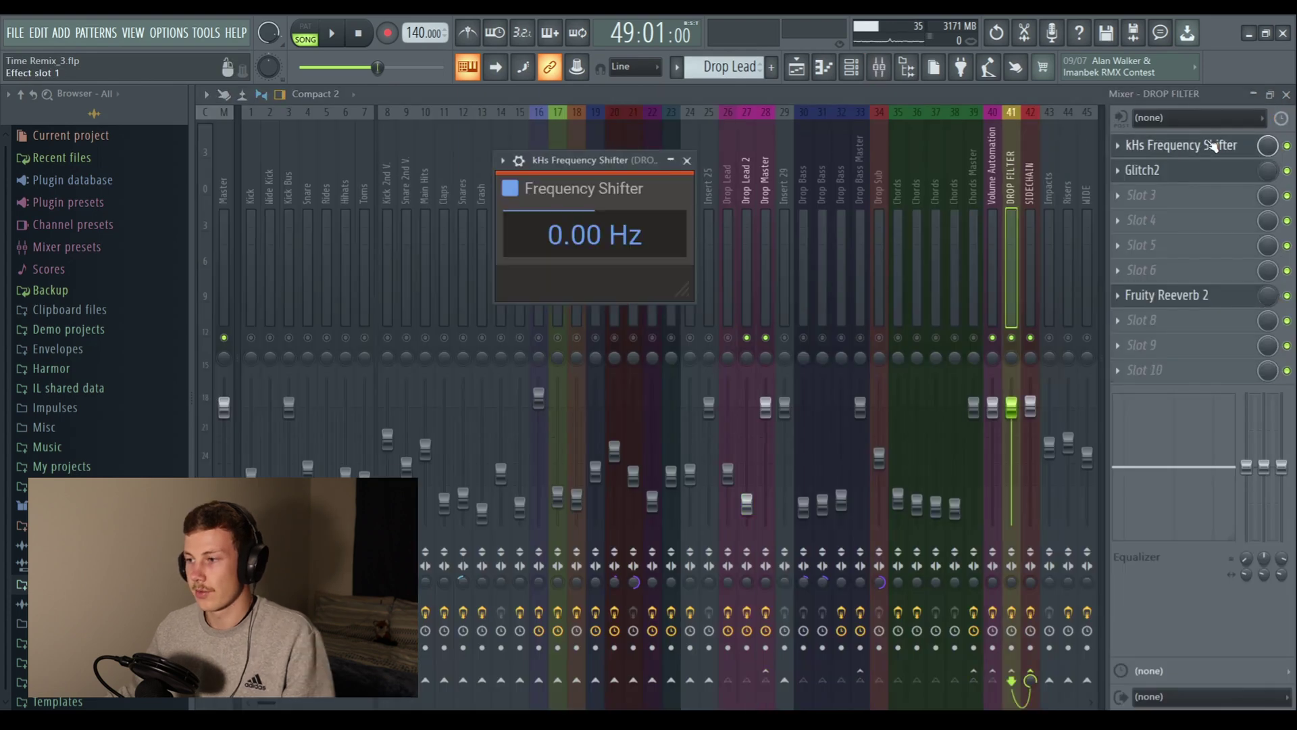
left_click_drag(603, 153, 631, 149)
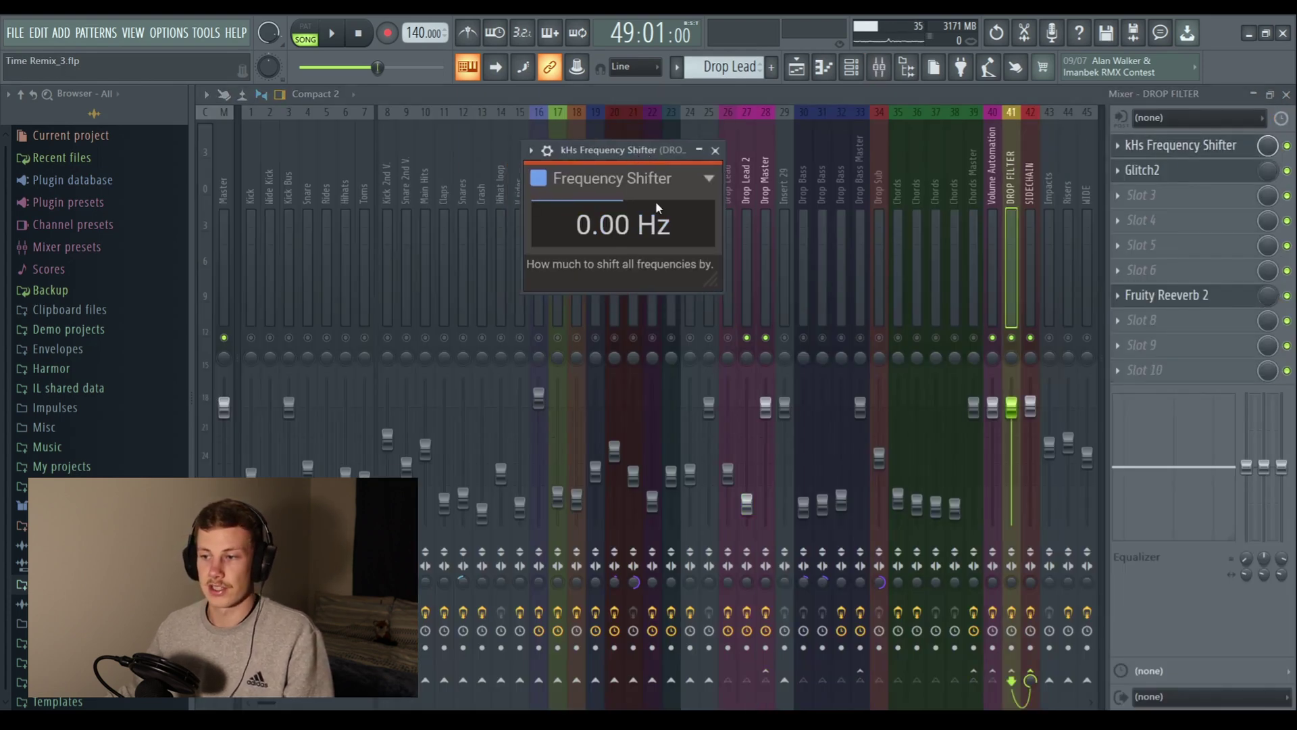
key("Escape")
key("Escape")
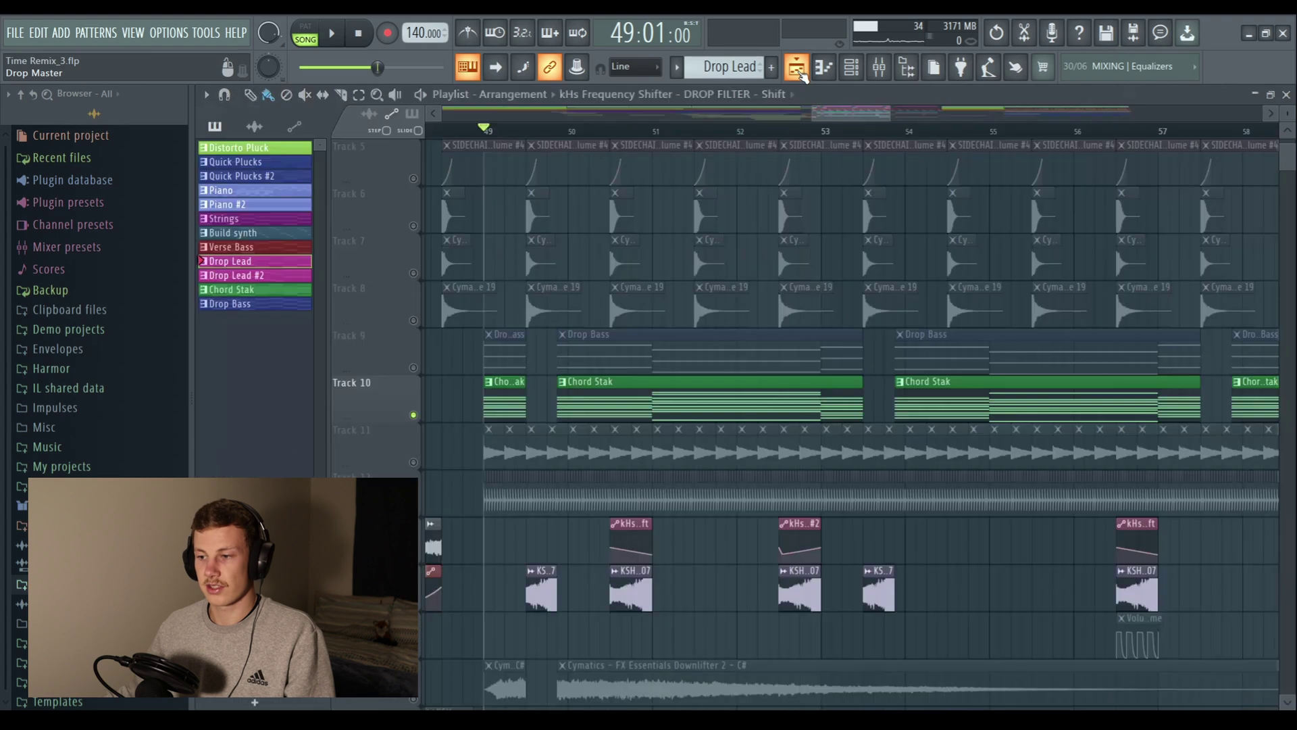
- Play the leads and chords from bar 49 with the frequency shift automation, watching the kHs Frequency Shifter on the DROP FILTER channel
scroll(643, 406, "down", 4)
scroll(643, 406, "up", 2)
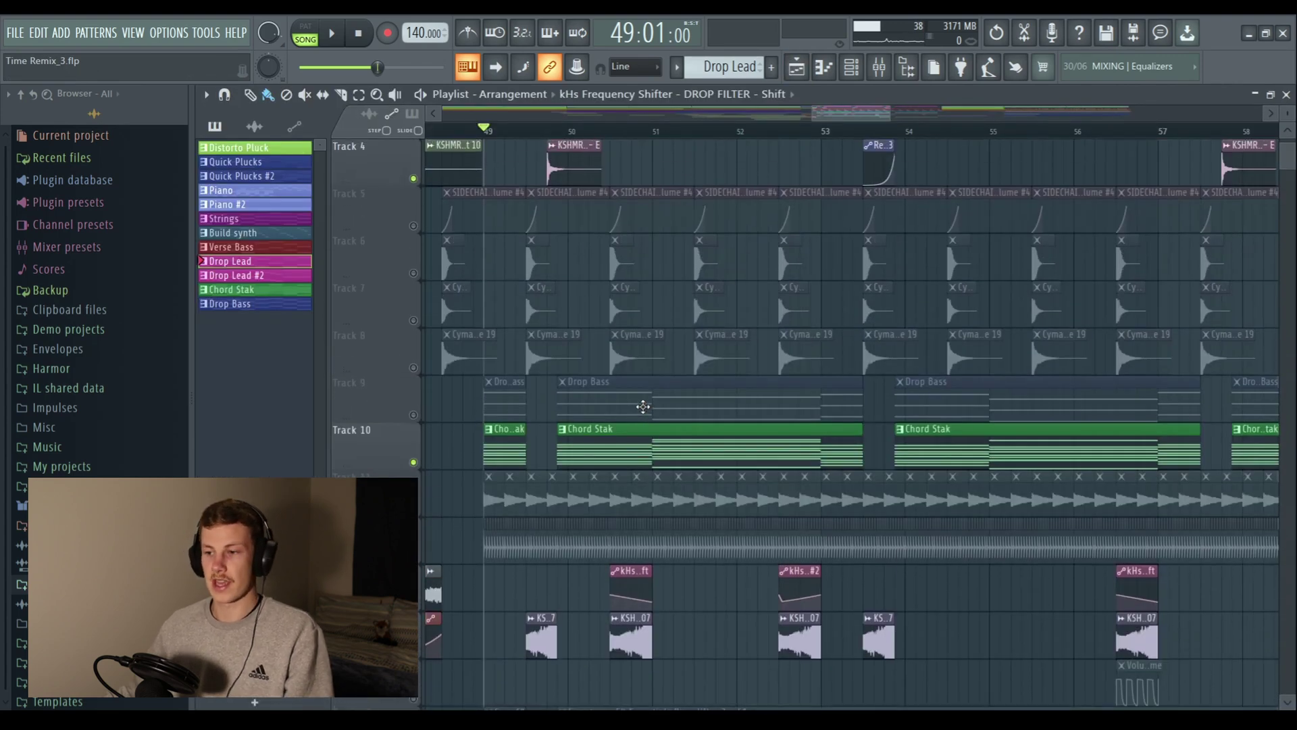
key("space")
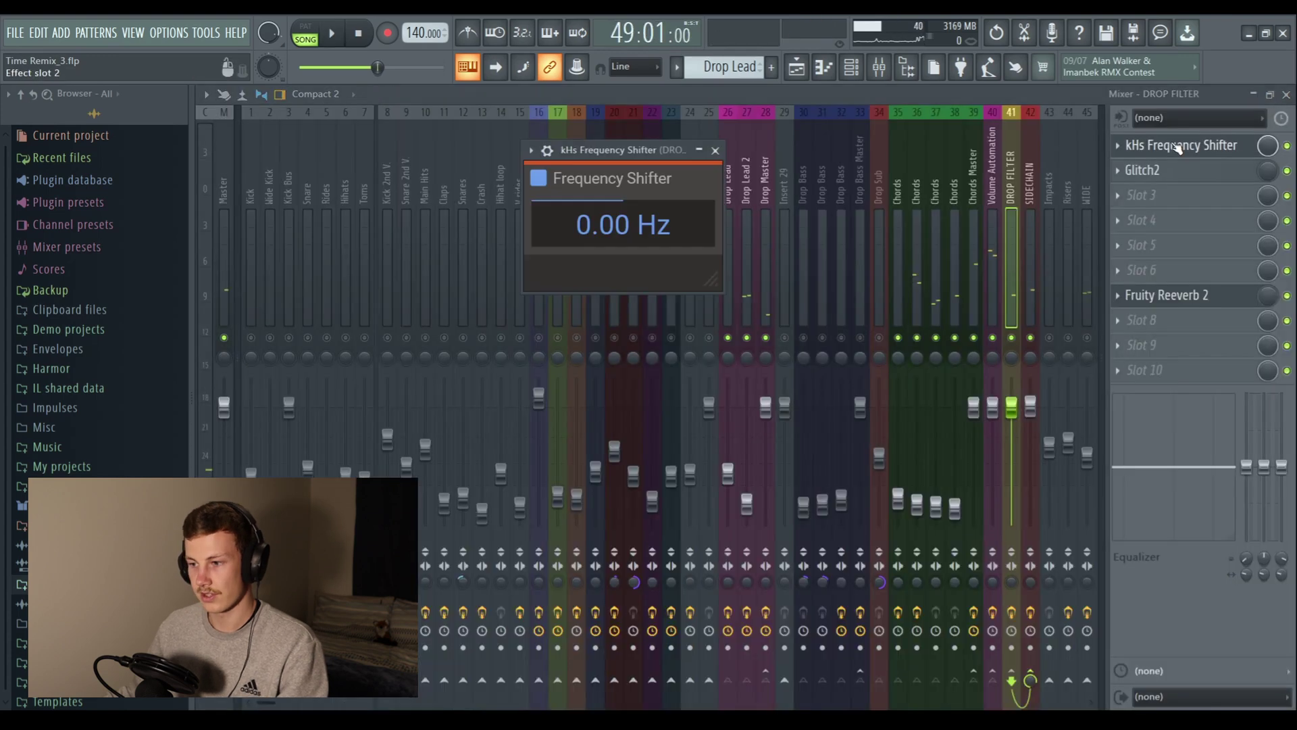
left_click_drag(613, 155, 626, 135)
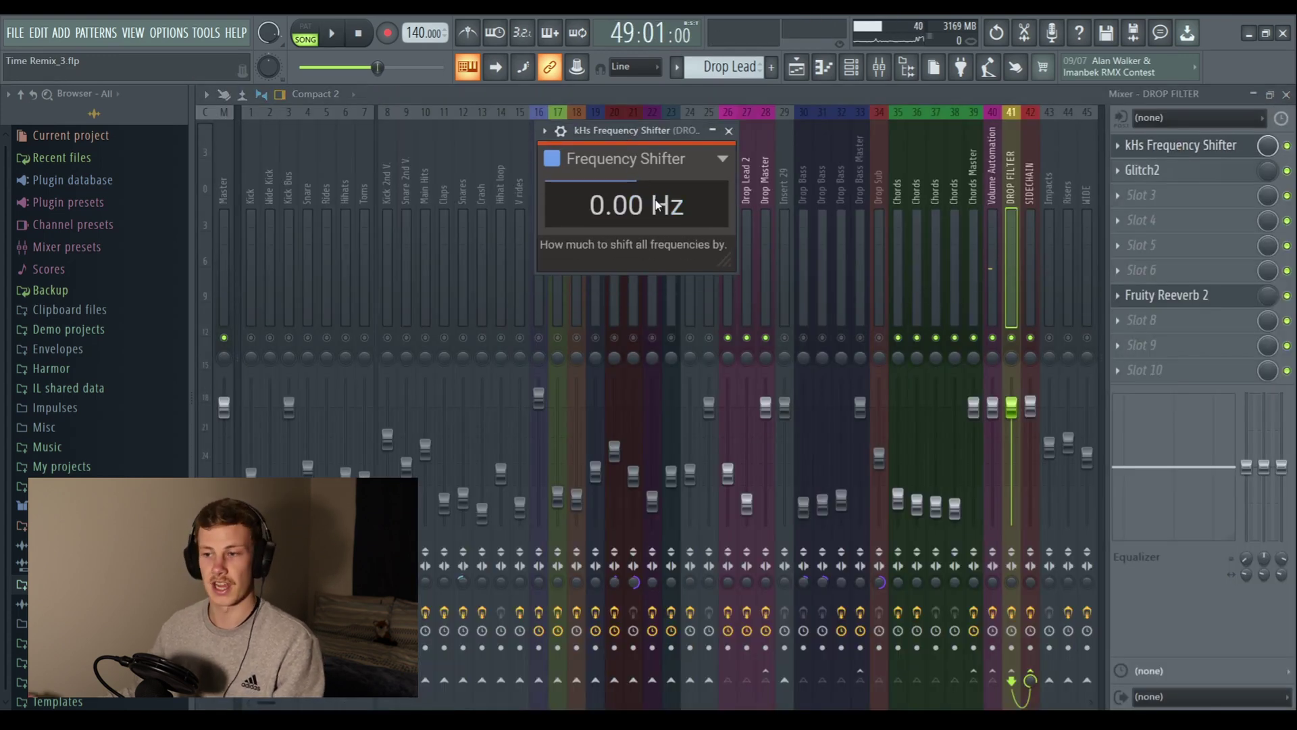
key("space")
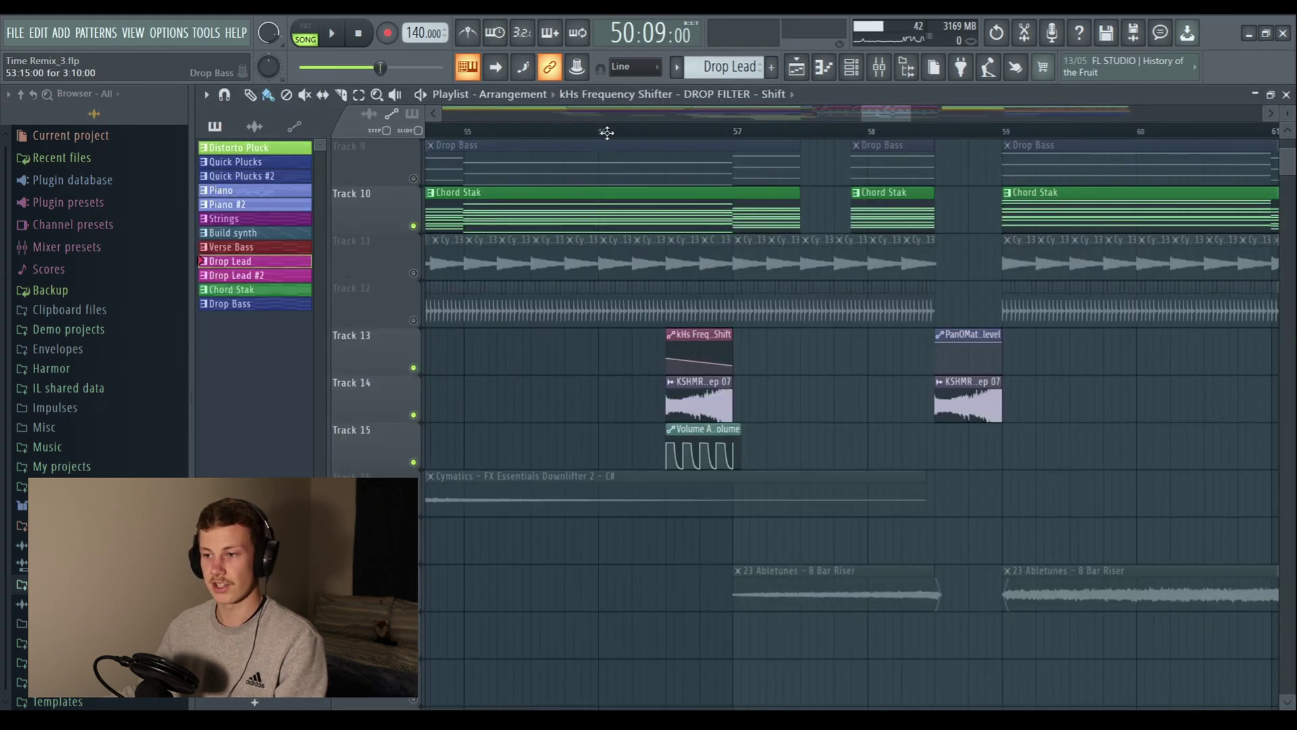
- Play the song from bar 56 to hear the frequency shift and volume automation clips on tracks 13 and 15
left_click(635, 137)
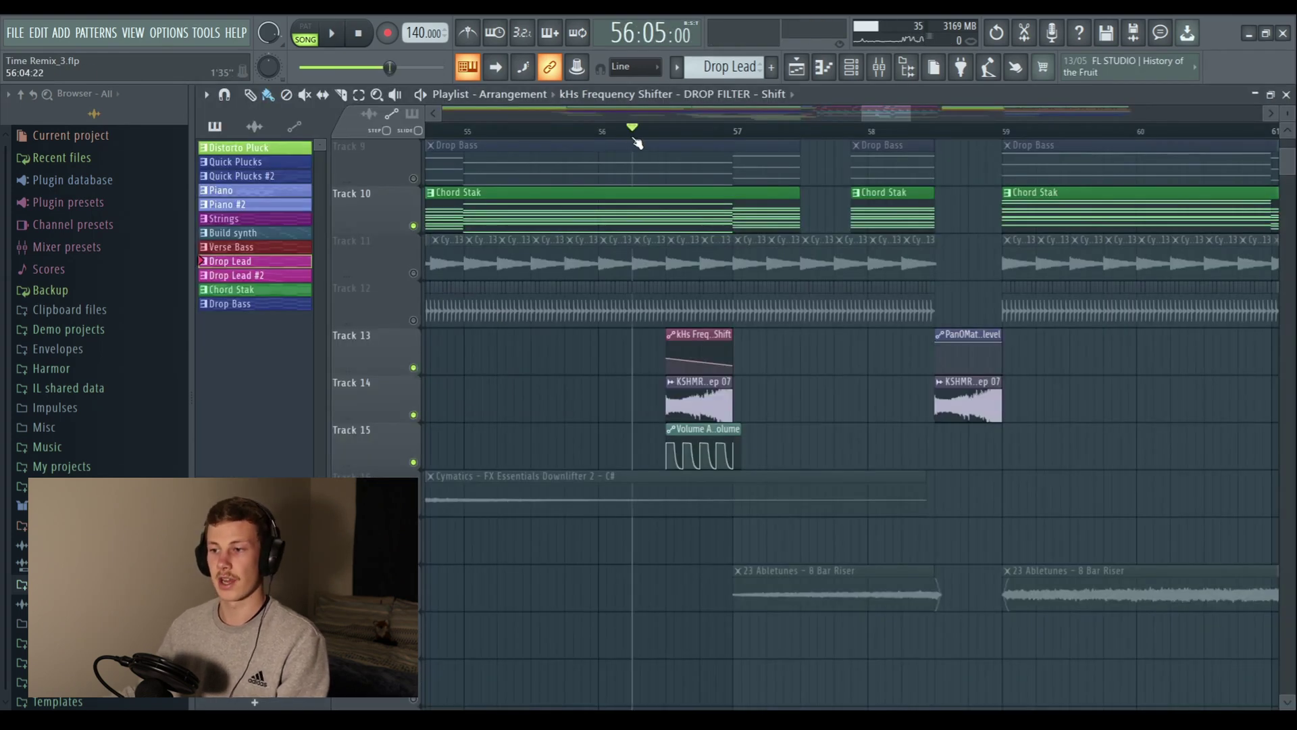
left_click(879, 66)
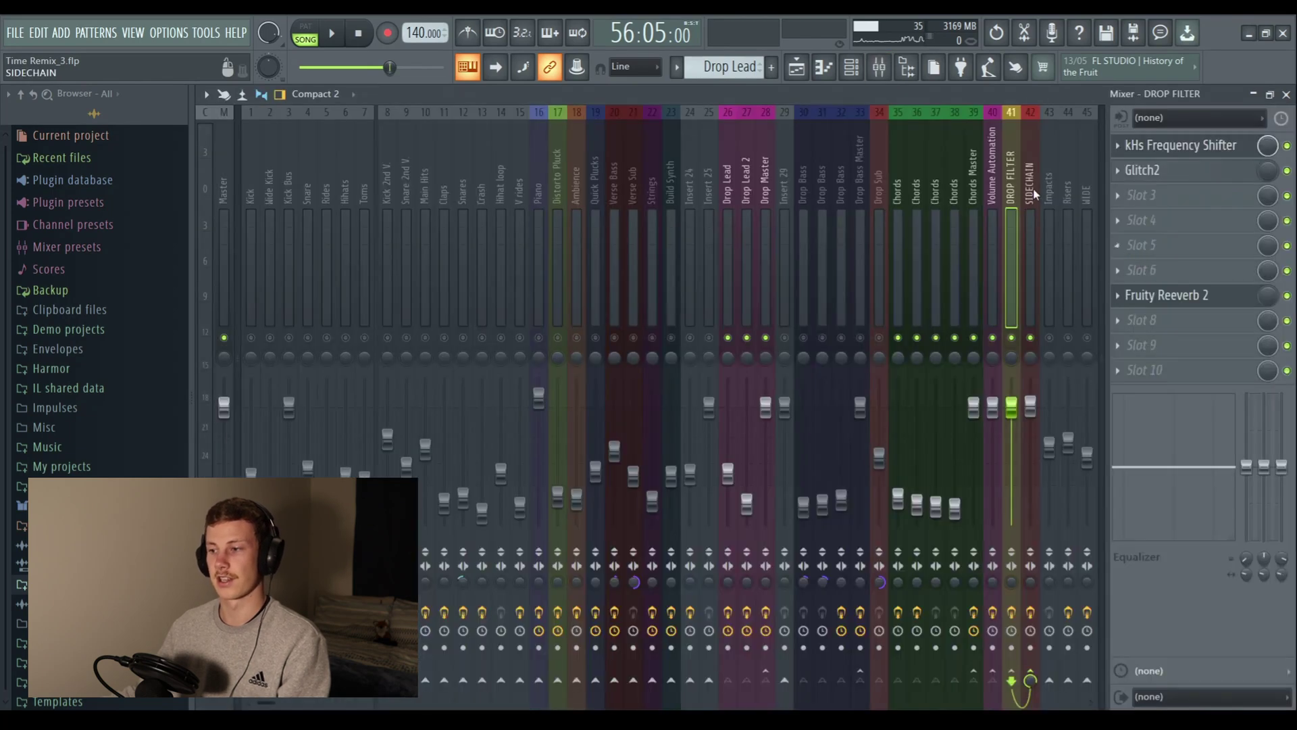
left_click(797, 67)
scroll(858, 365, "up", 2)
scroll(859, 365, "down", 1)
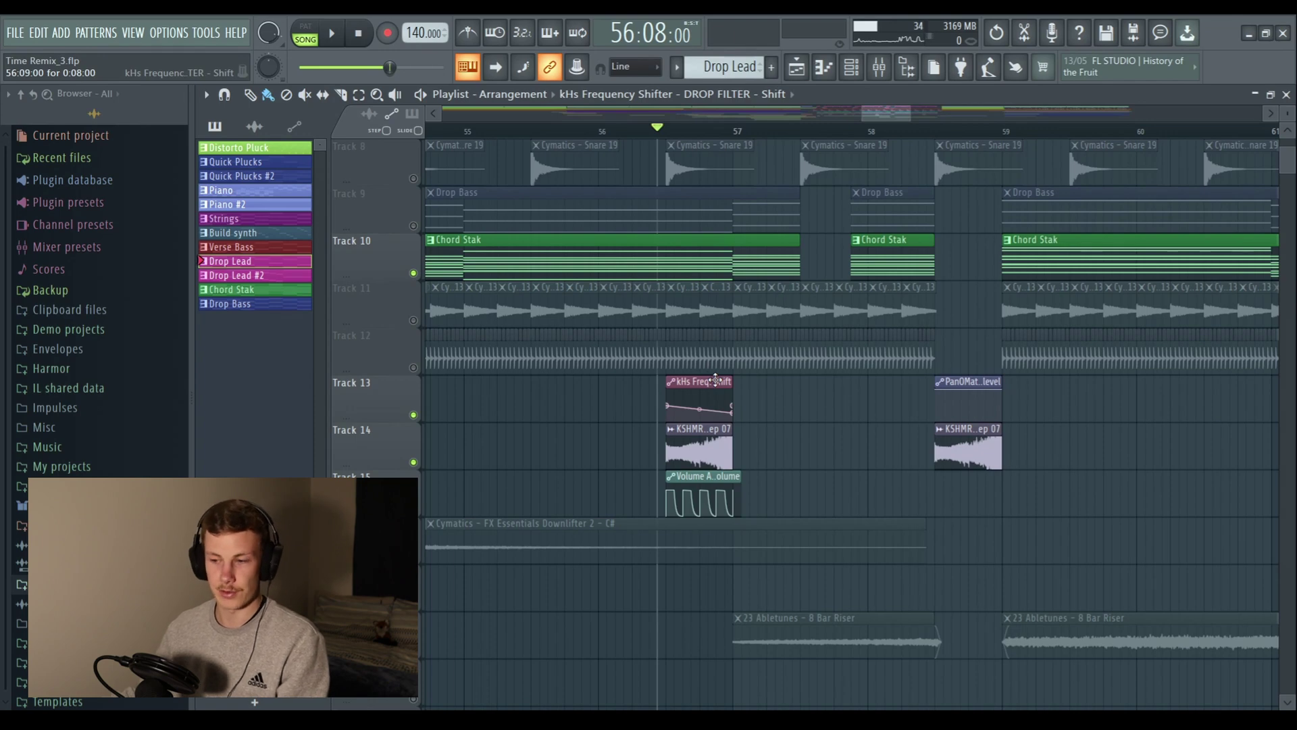
left_click(604, 133)
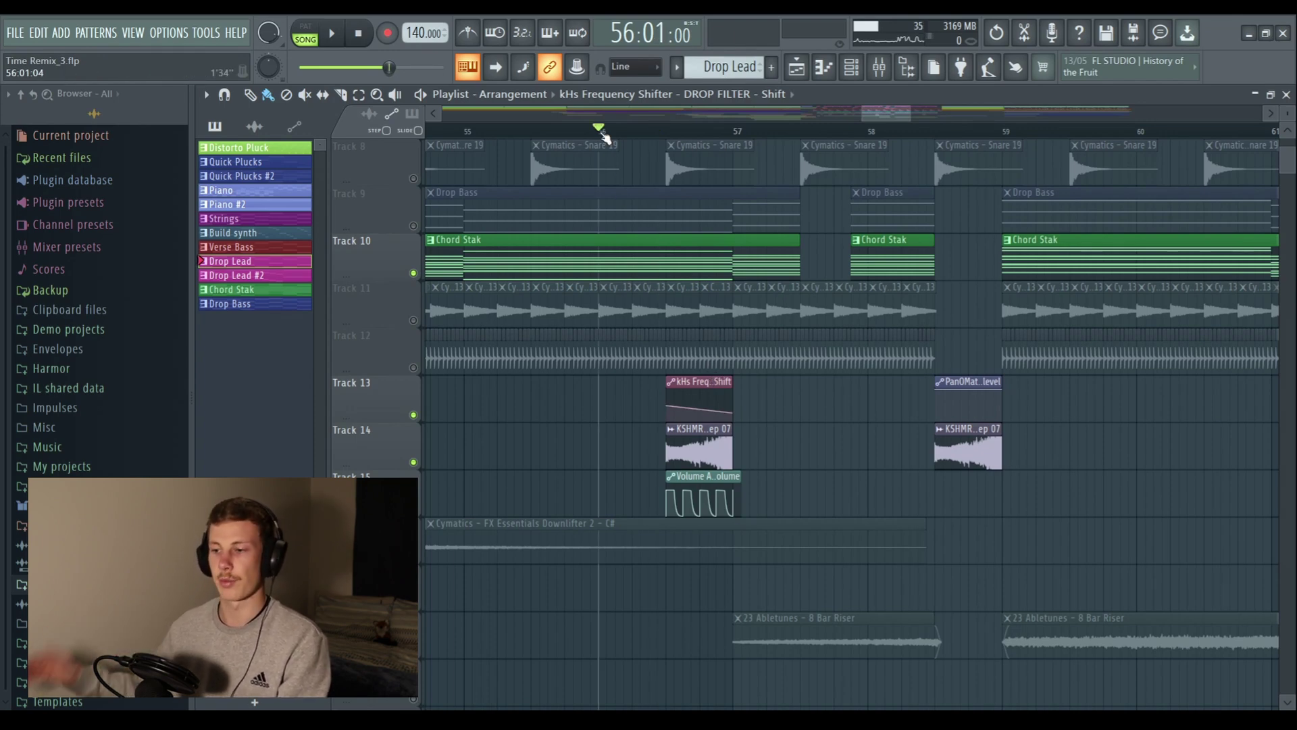
key("space")
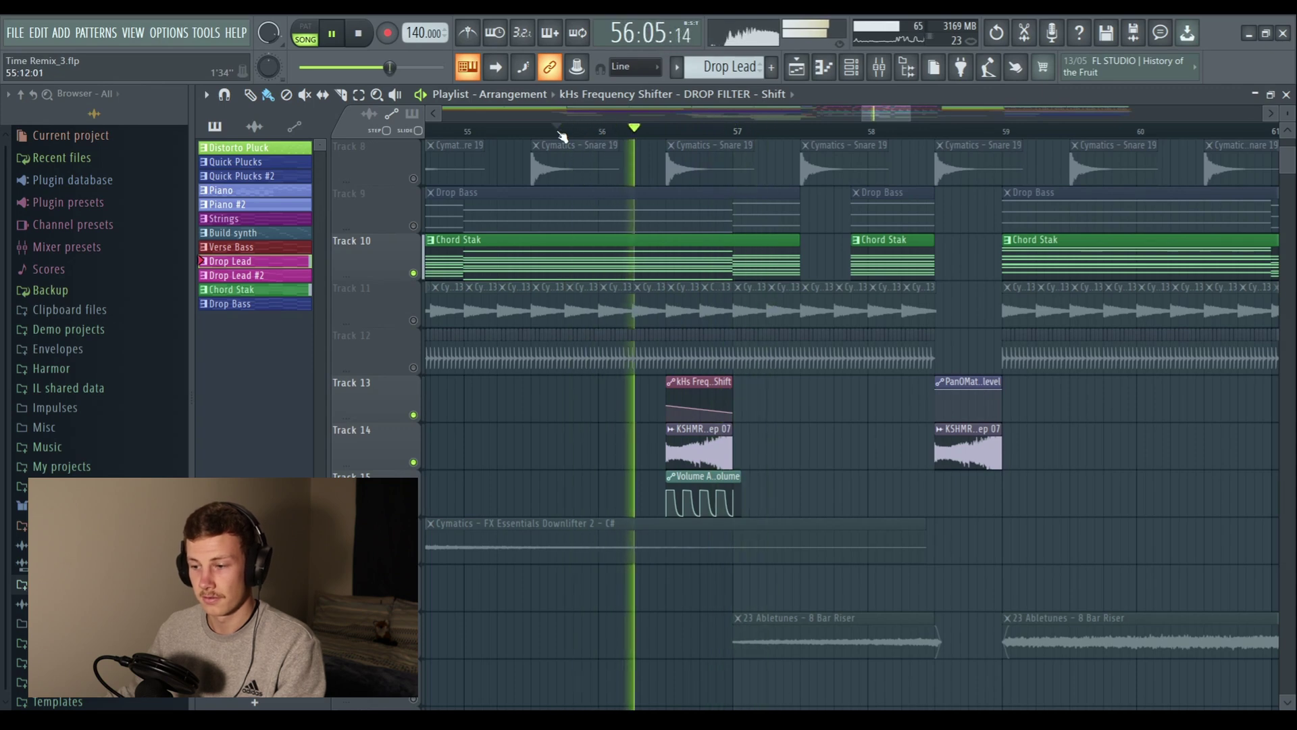
- Inspect the Volume Automation mixer channel's effects and the Fruity Reeverb 2 mix level clip on track 4 in bar 53
scroll(578, 127, "up", 5)
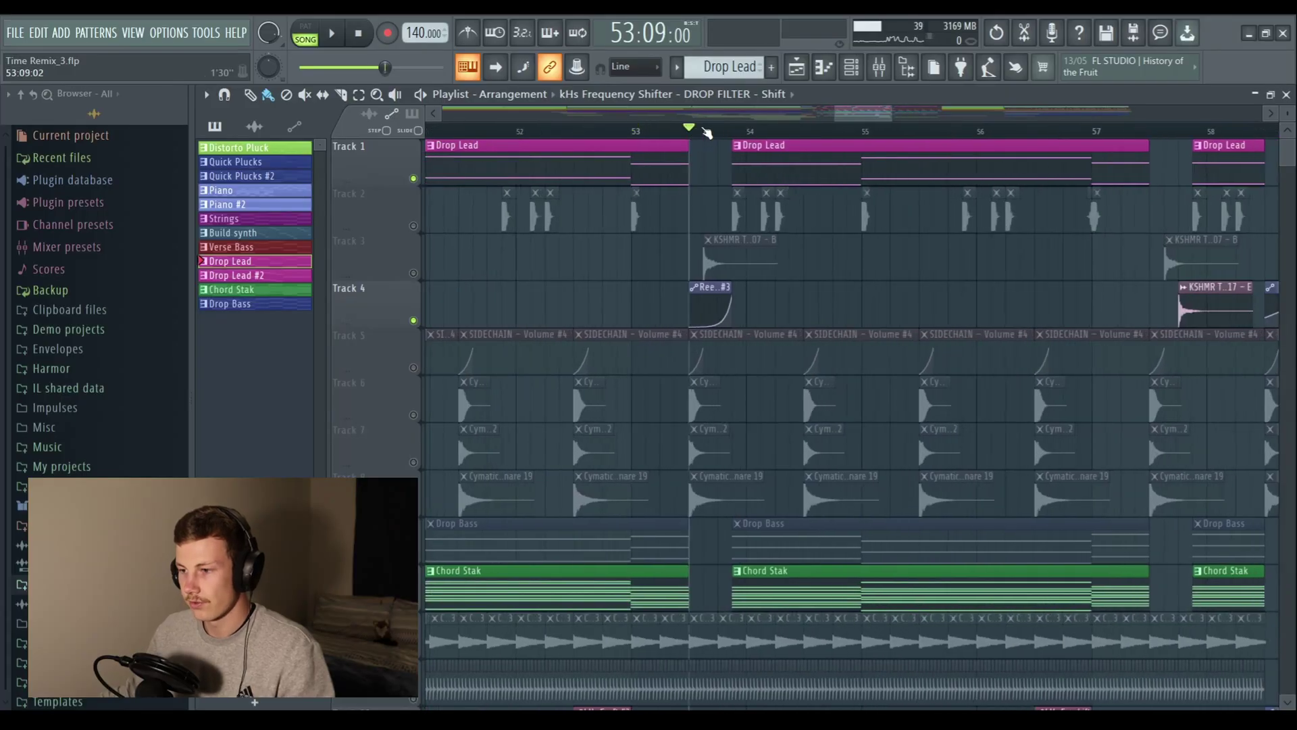
key("F9")
left_click(996, 169)
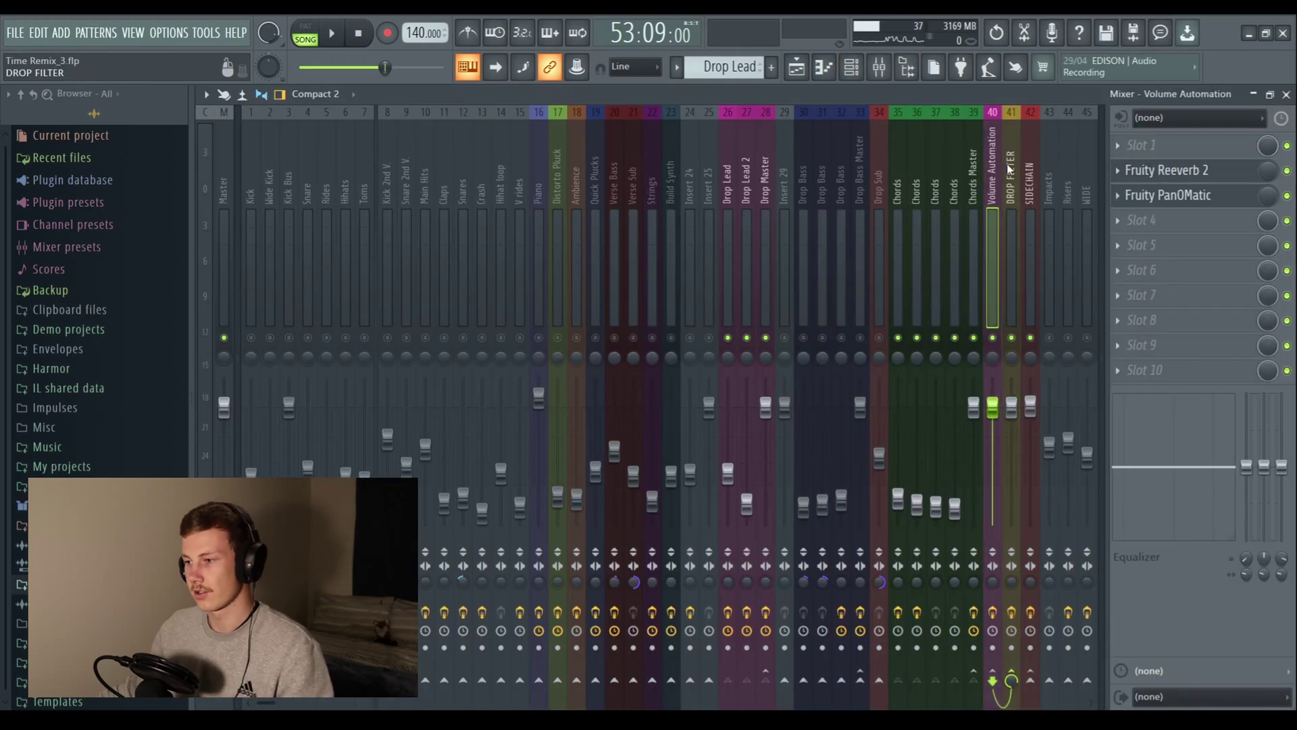
left_click(797, 67)
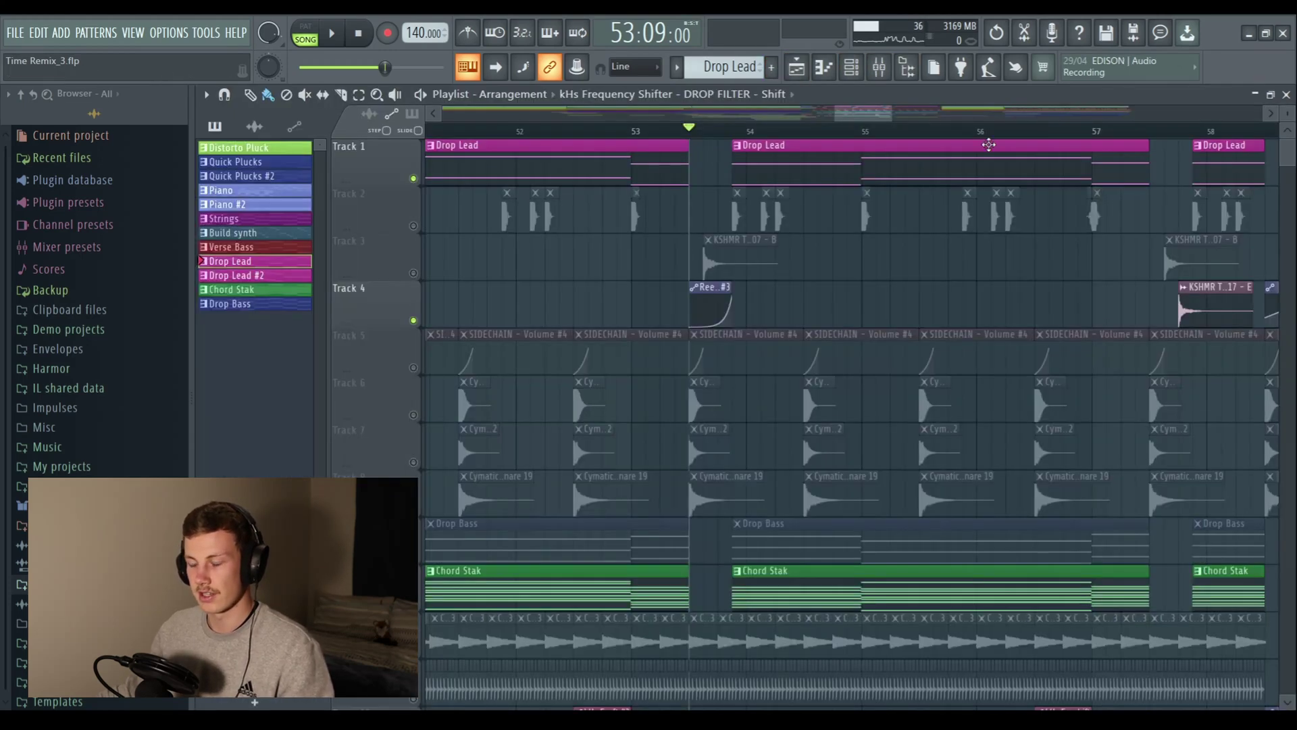
key("F9")
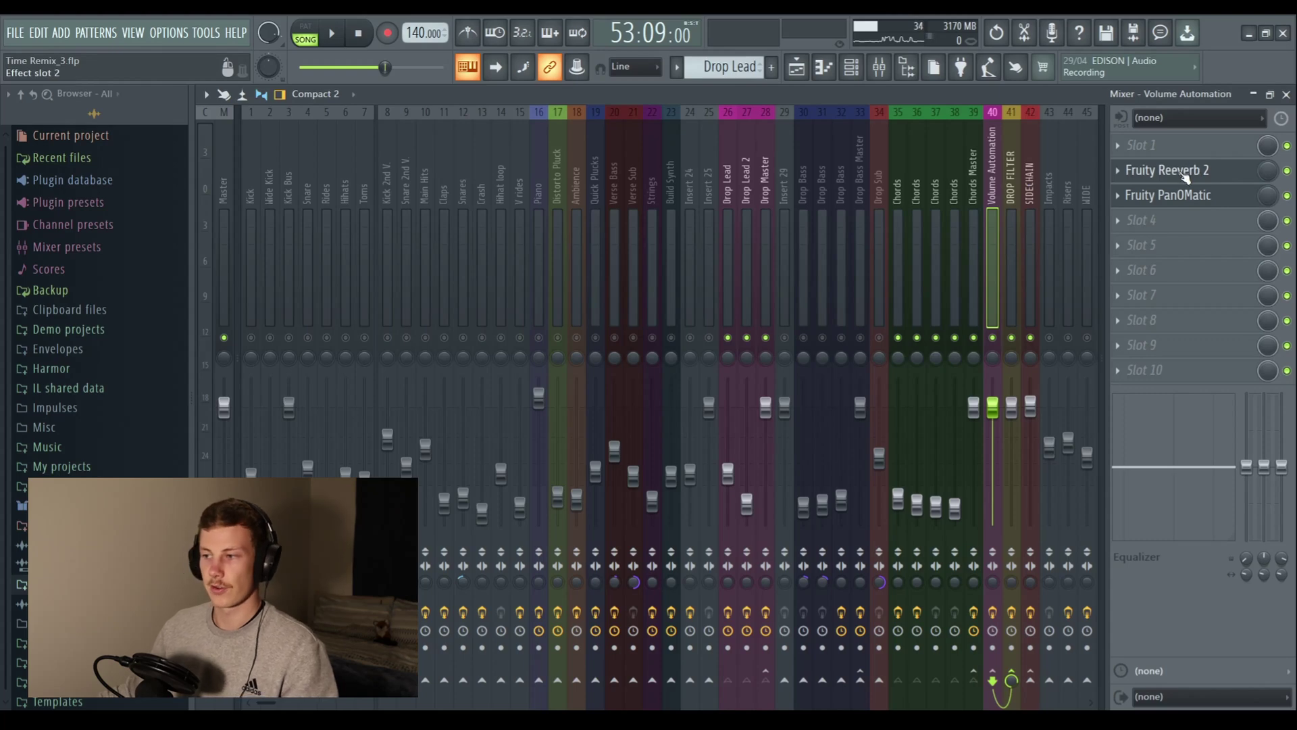
left_click(796, 67)
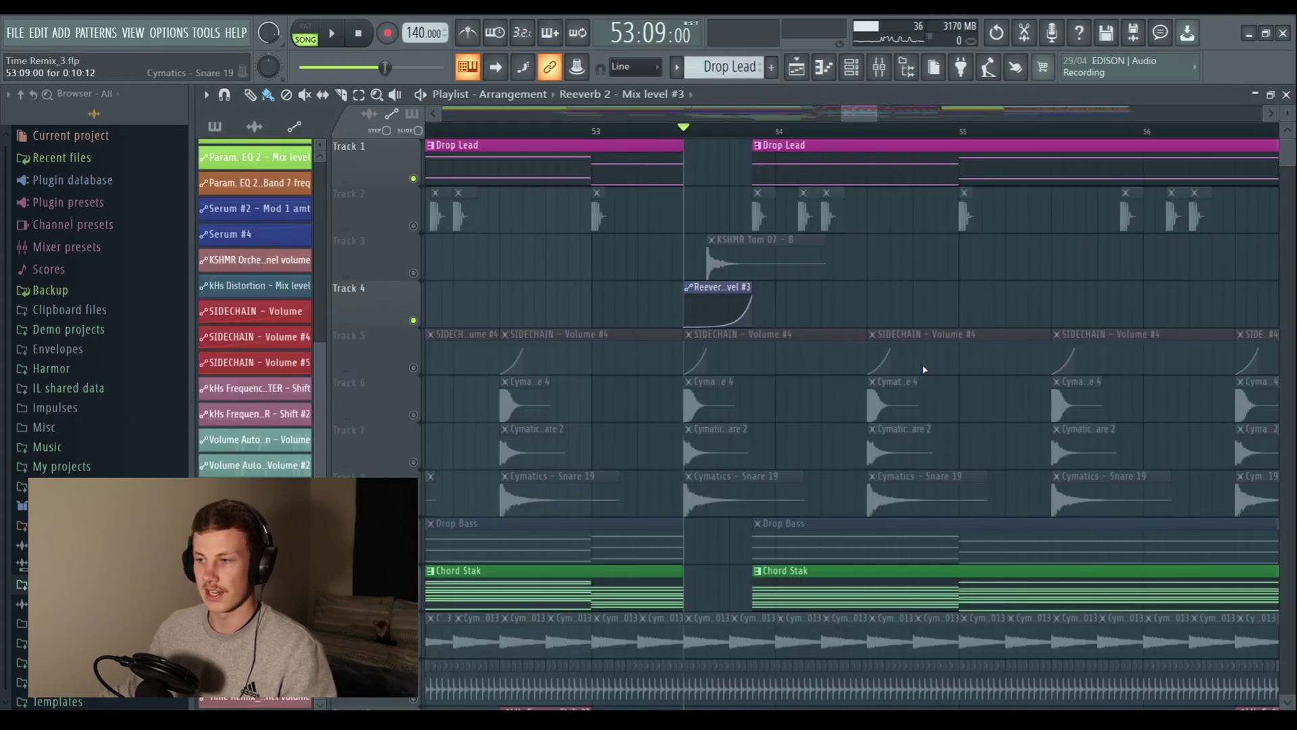
- Inspect the Fruity Reeverb 2 settings on the Volume Automation mixer channel and the automation options for its mix level
left_click(879, 67)
left_click(1167, 170)
left_click_drag(562, 219, 598, 183)
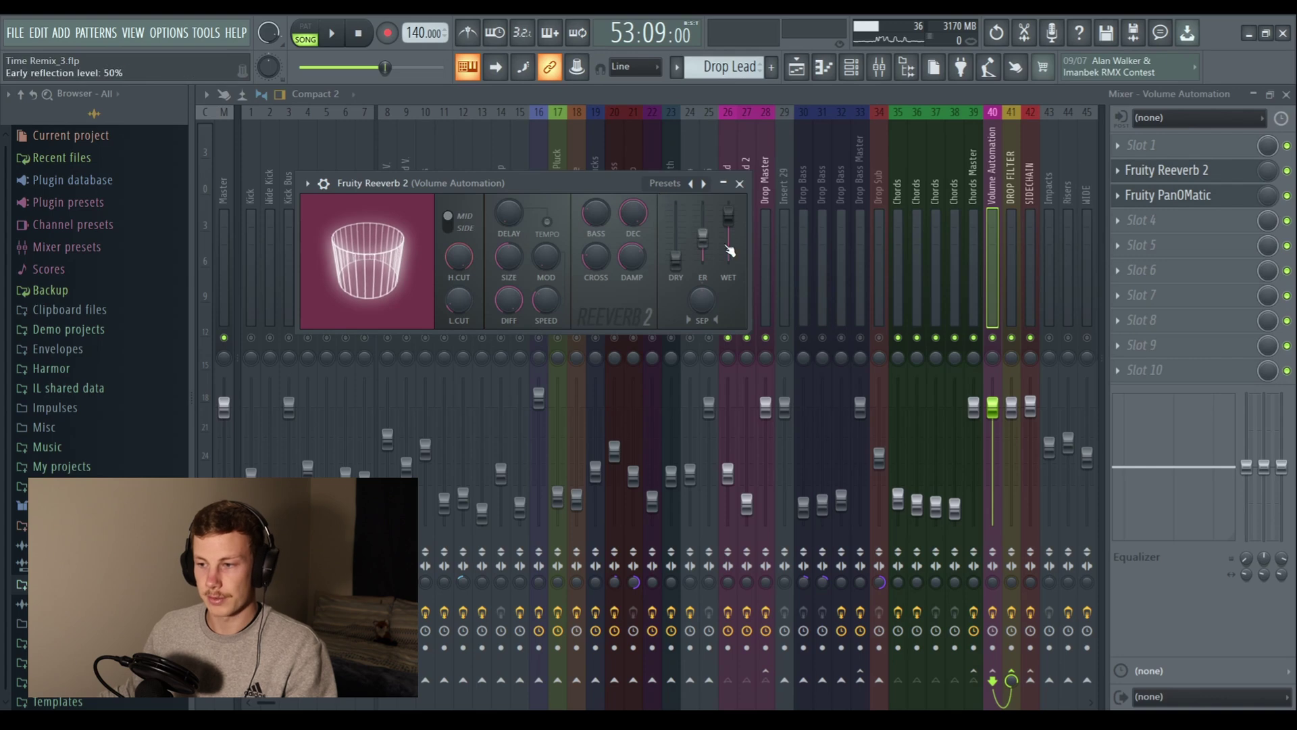
left_click(1183, 170)
right_click(1268, 170)
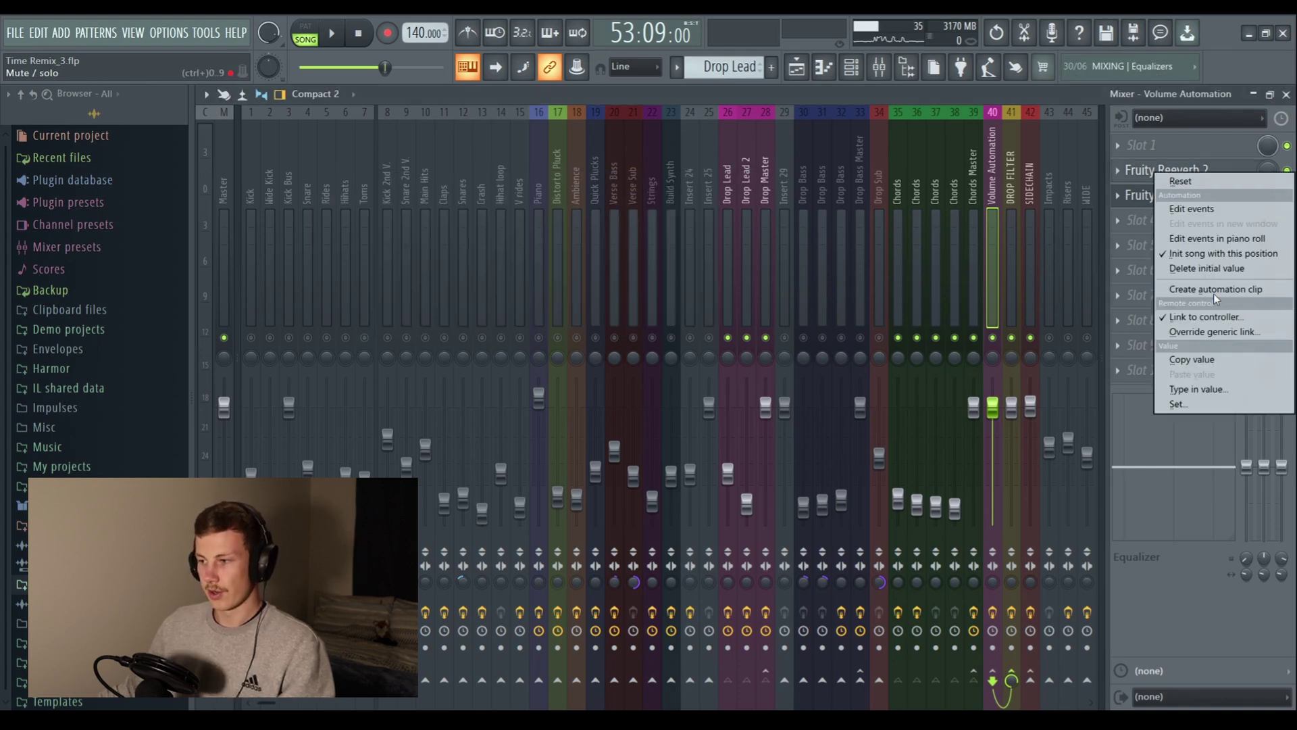
left_click(807, 75)
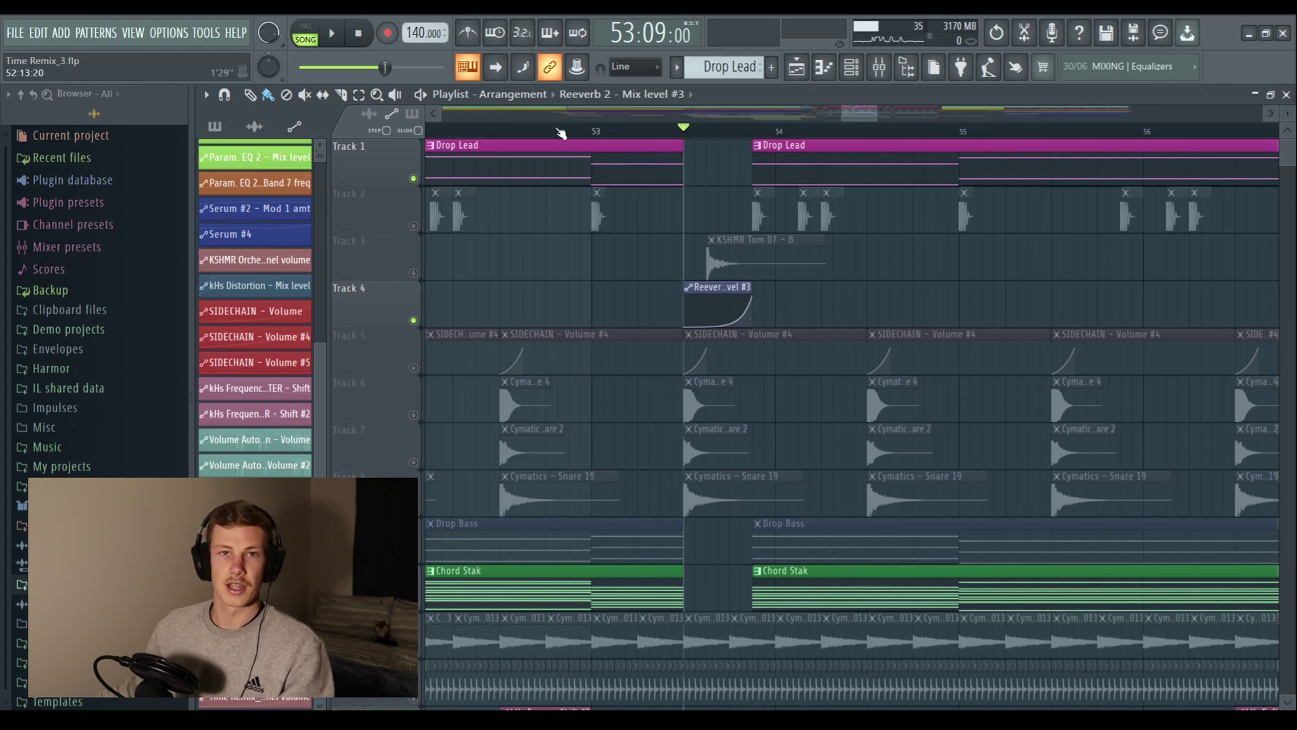
- Play the leads and chords from bar 53 and late bar 57 to hear the Reeverb 2 mix level clips on track 4
left_click(594, 137)
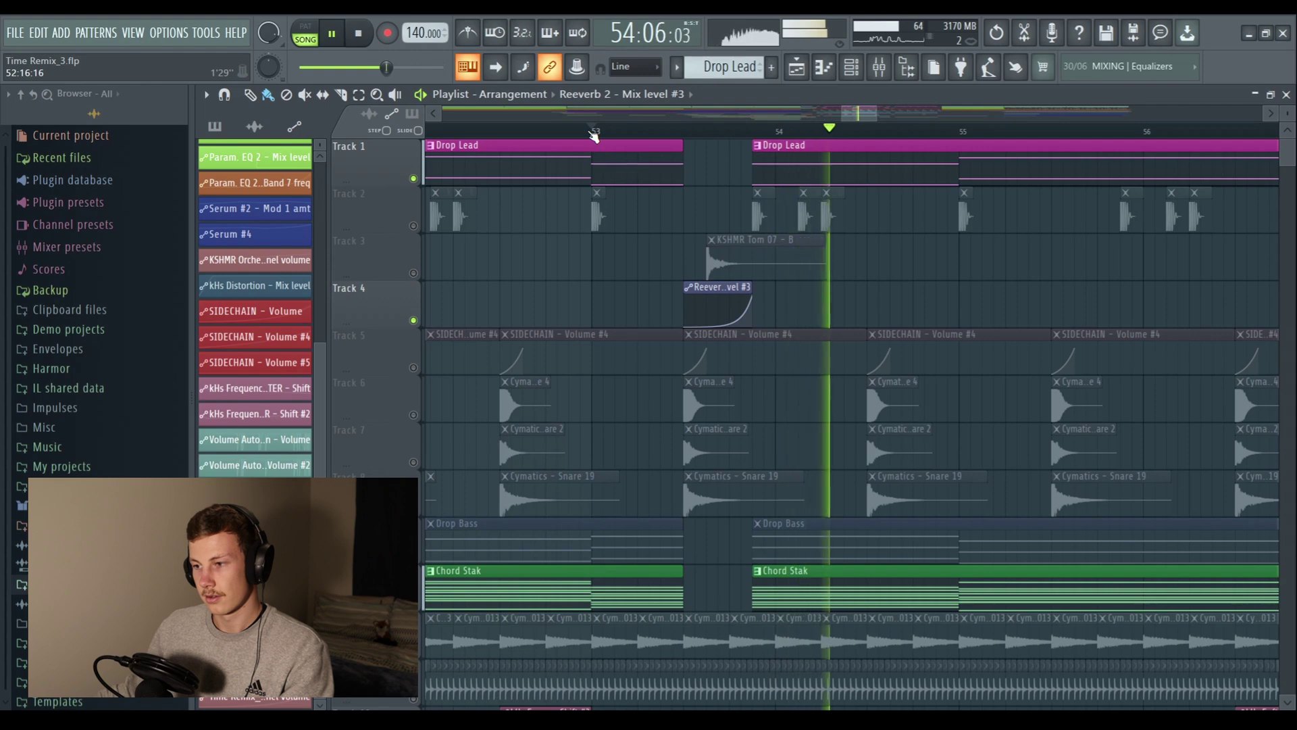
key("space")
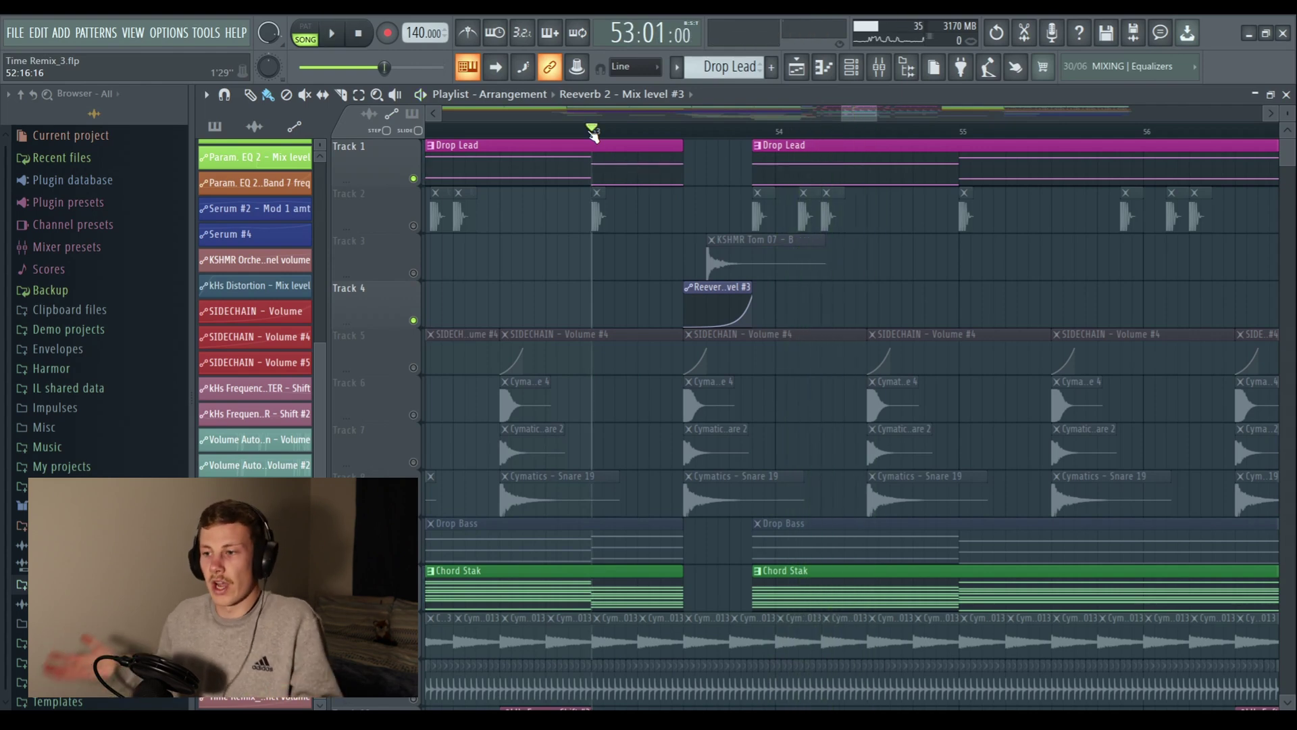
key("space")
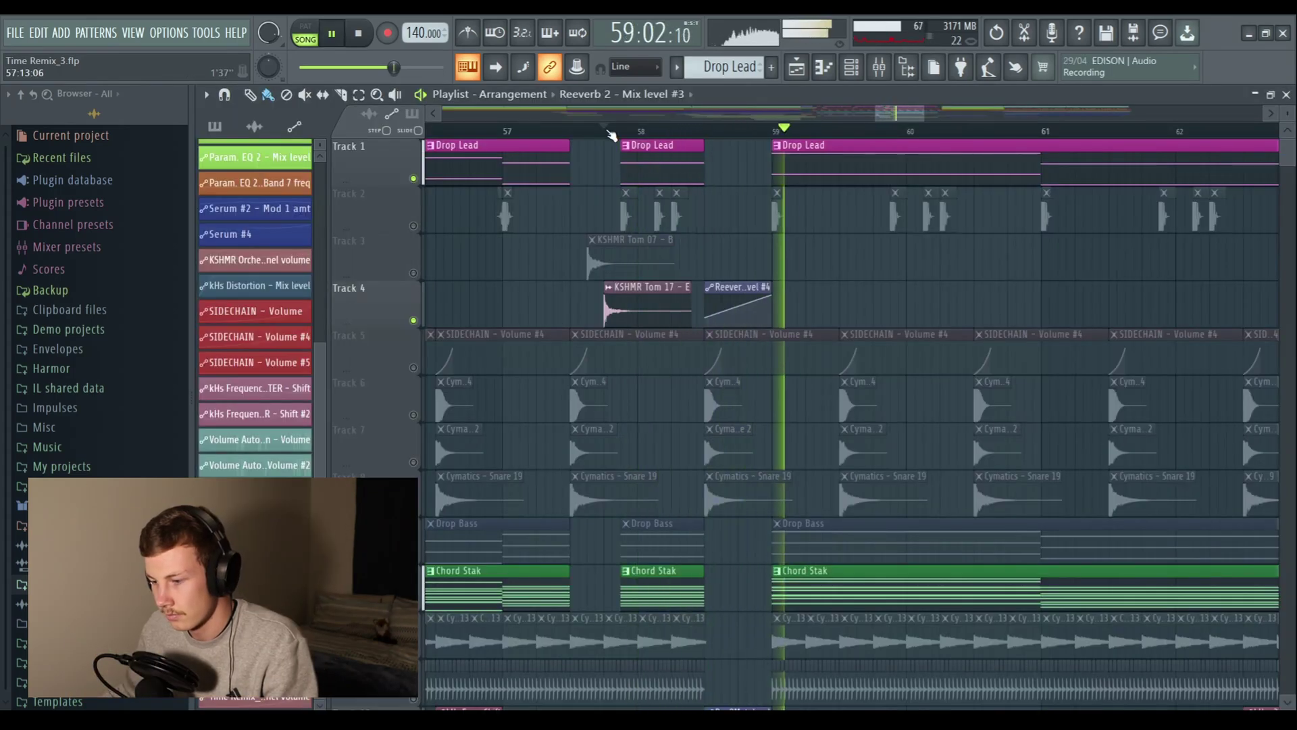
key("space")
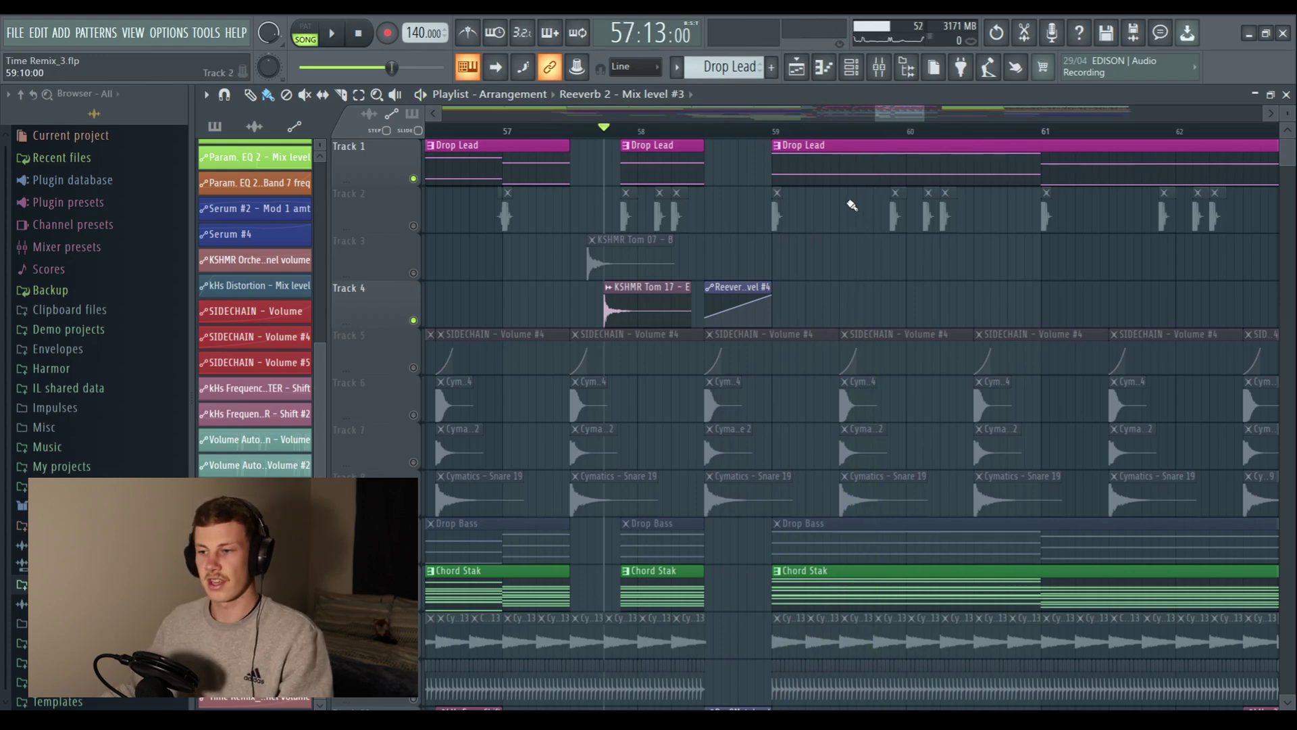